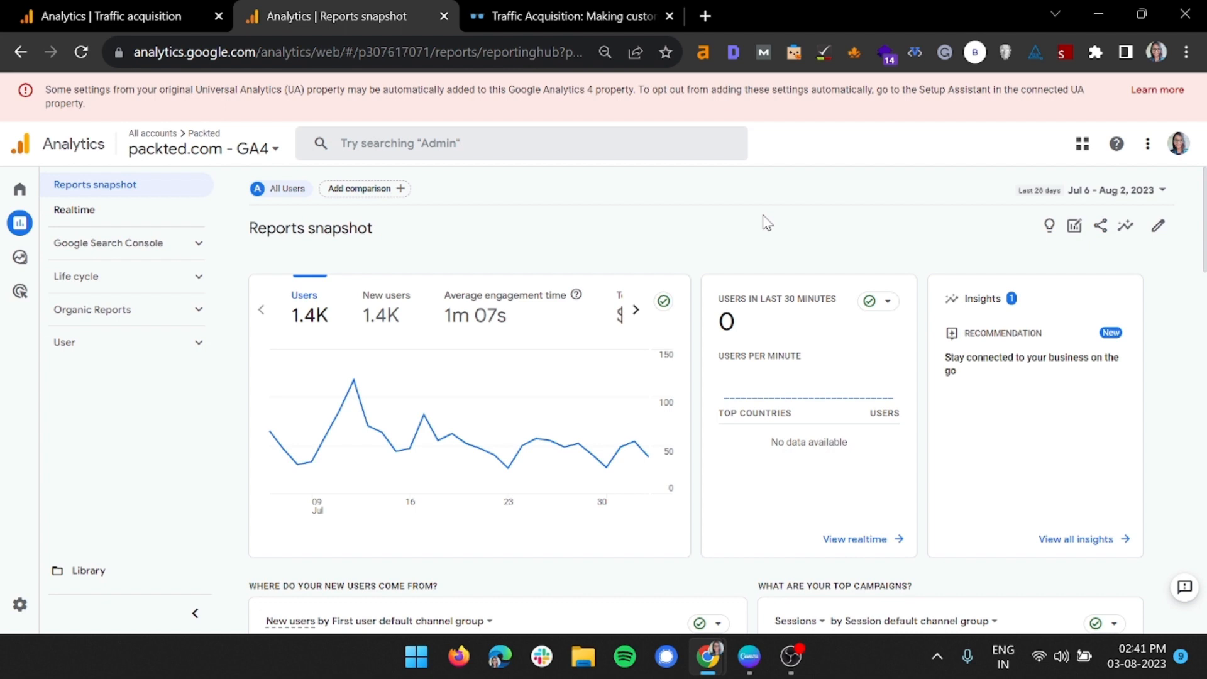
Create a new detail report from the Traffic acquisition template in the report library.
left_click(184, 581)
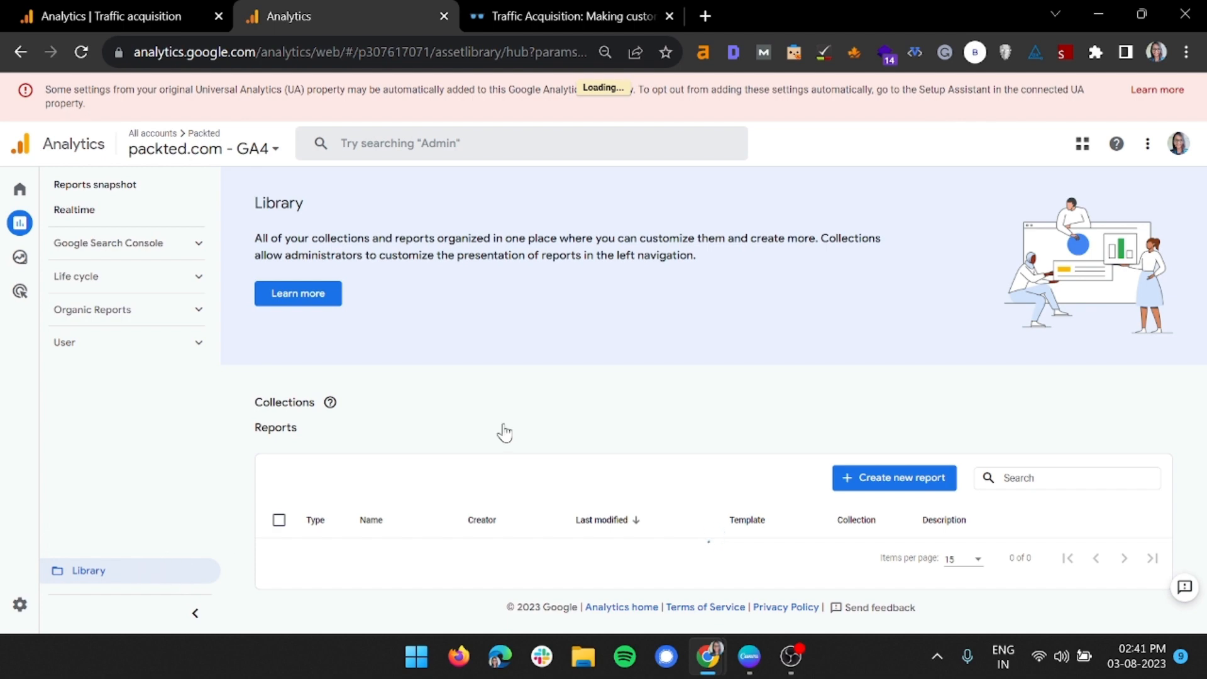
scroll(513, 431, "down", 5)
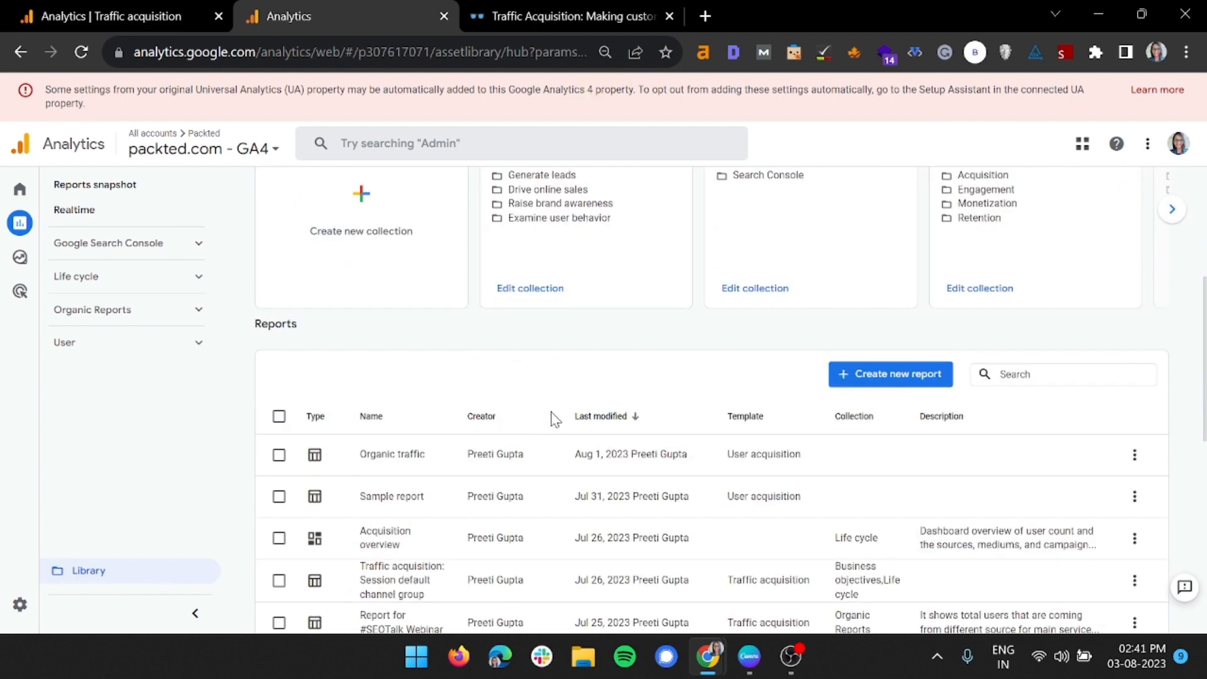
left_click(883, 373)
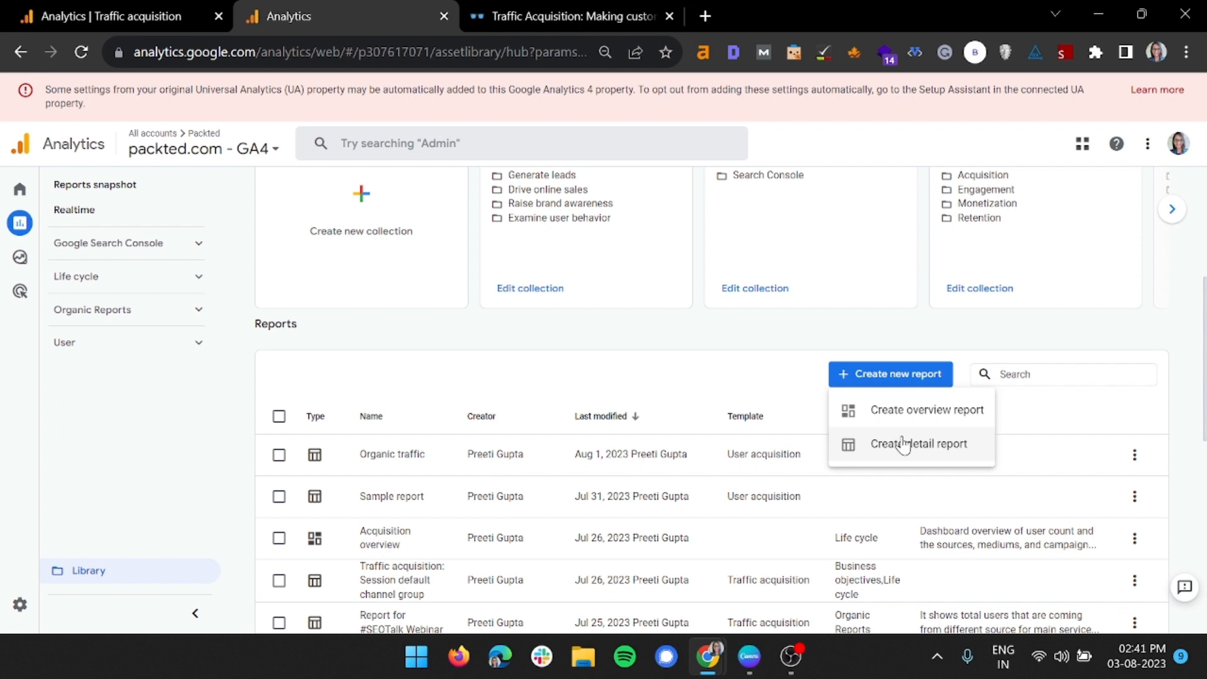
left_click(903, 443)
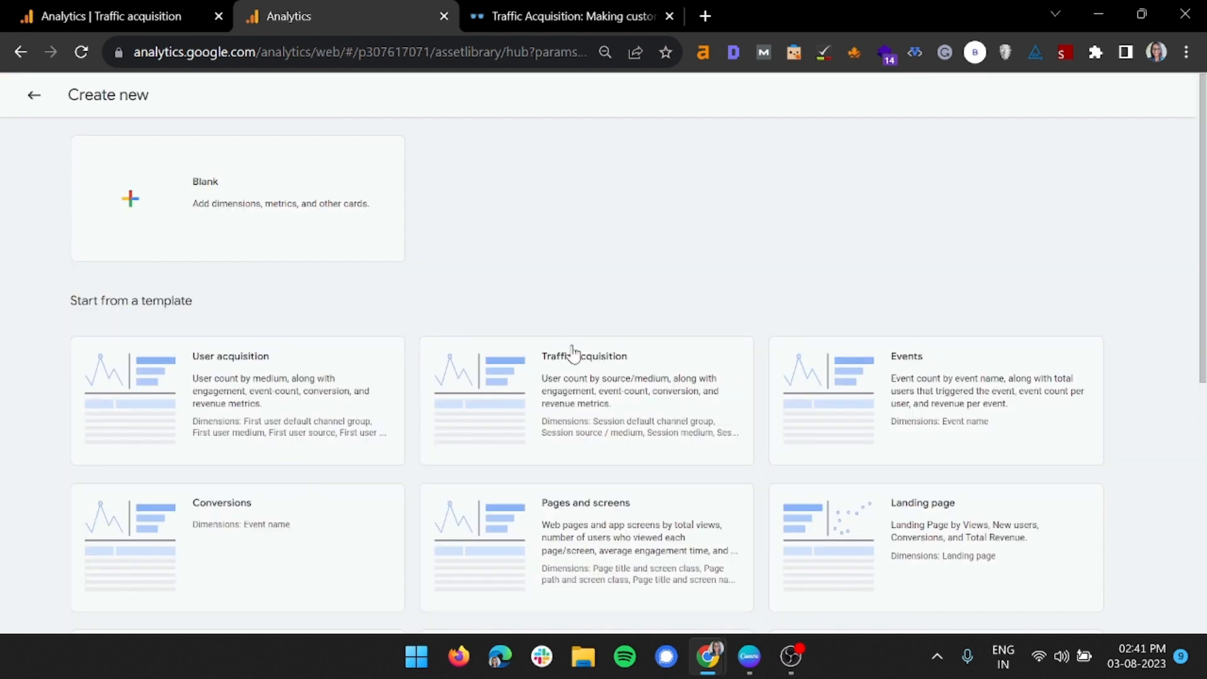
left_click(572, 392)
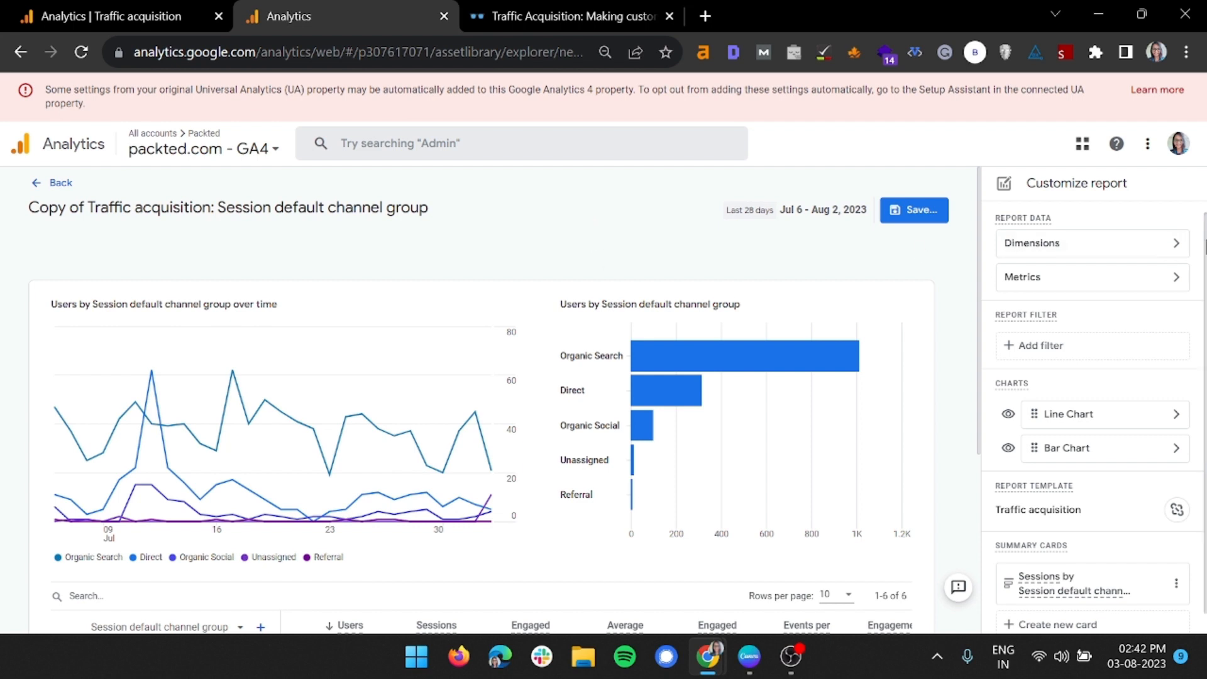
Make Session source / medium the default dimension, remove all other primary dimensions from the report and apply the change.
left_click(1133, 252)
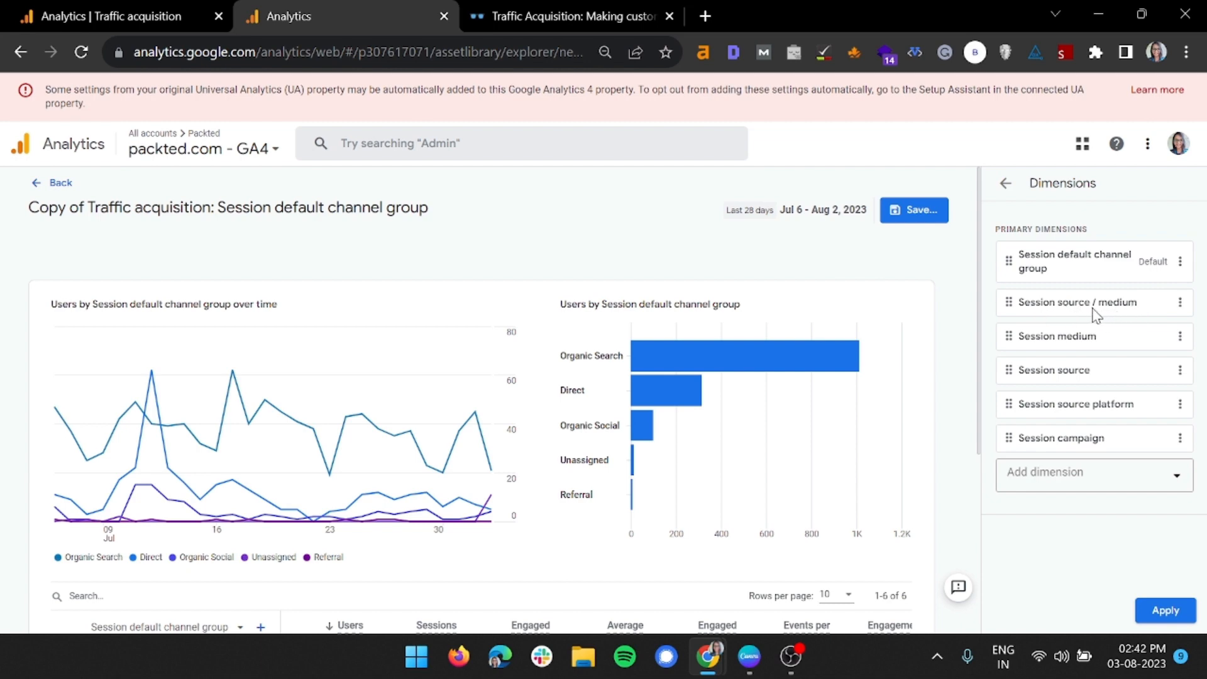
left_click(1180, 303)
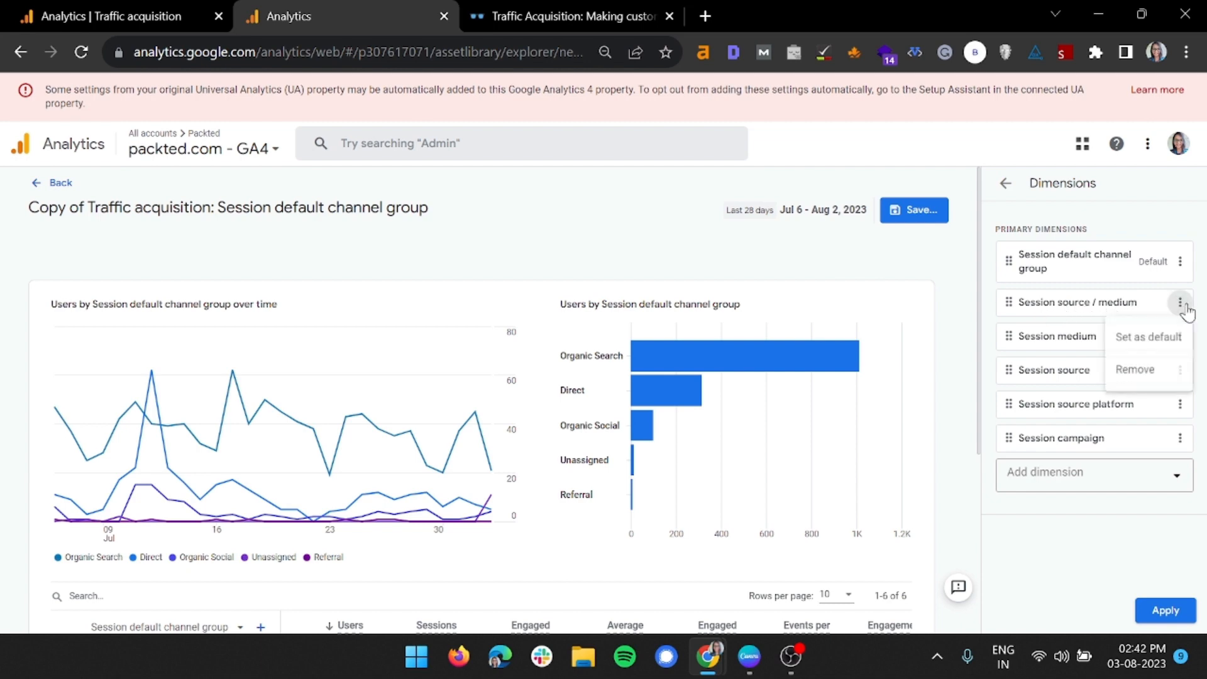
left_click(1163, 340)
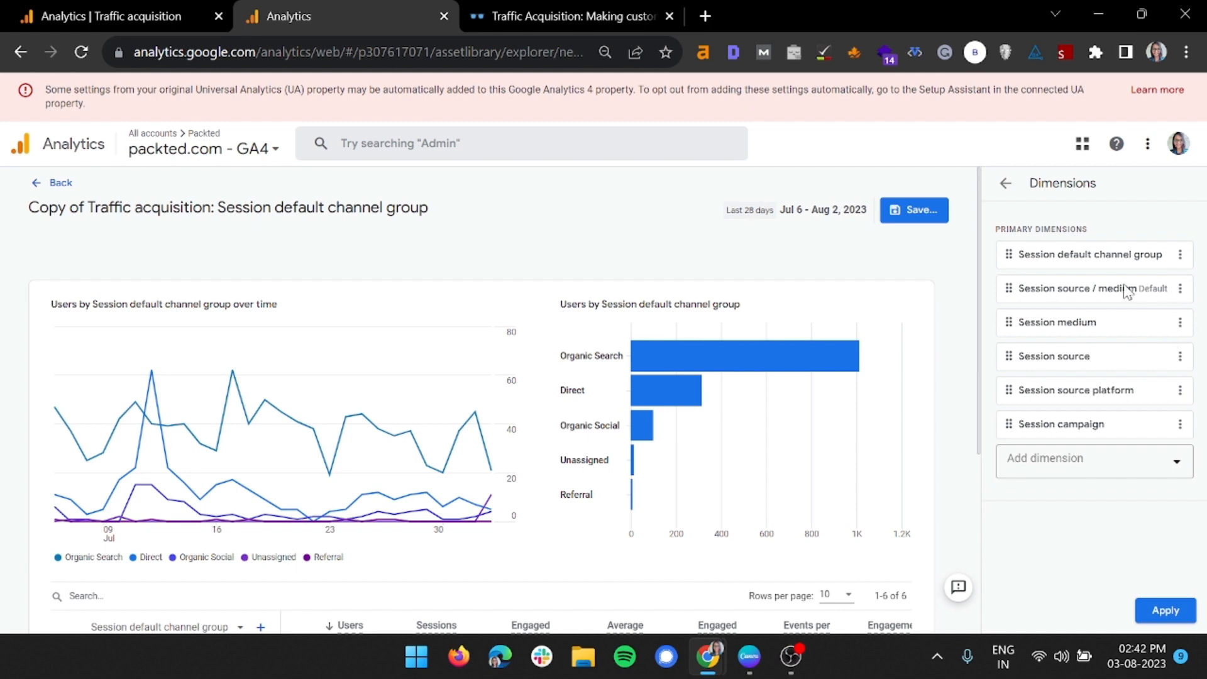
left_click_drag(1009, 289, 1012, 253)
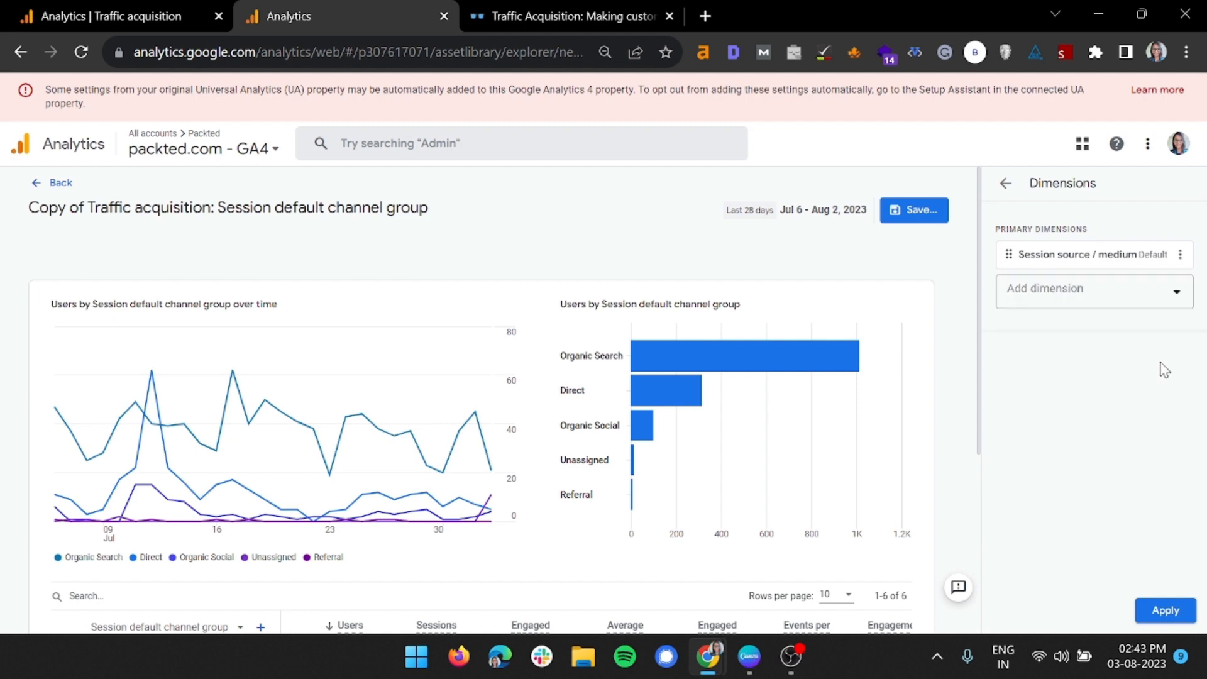
left_click(1167, 616)
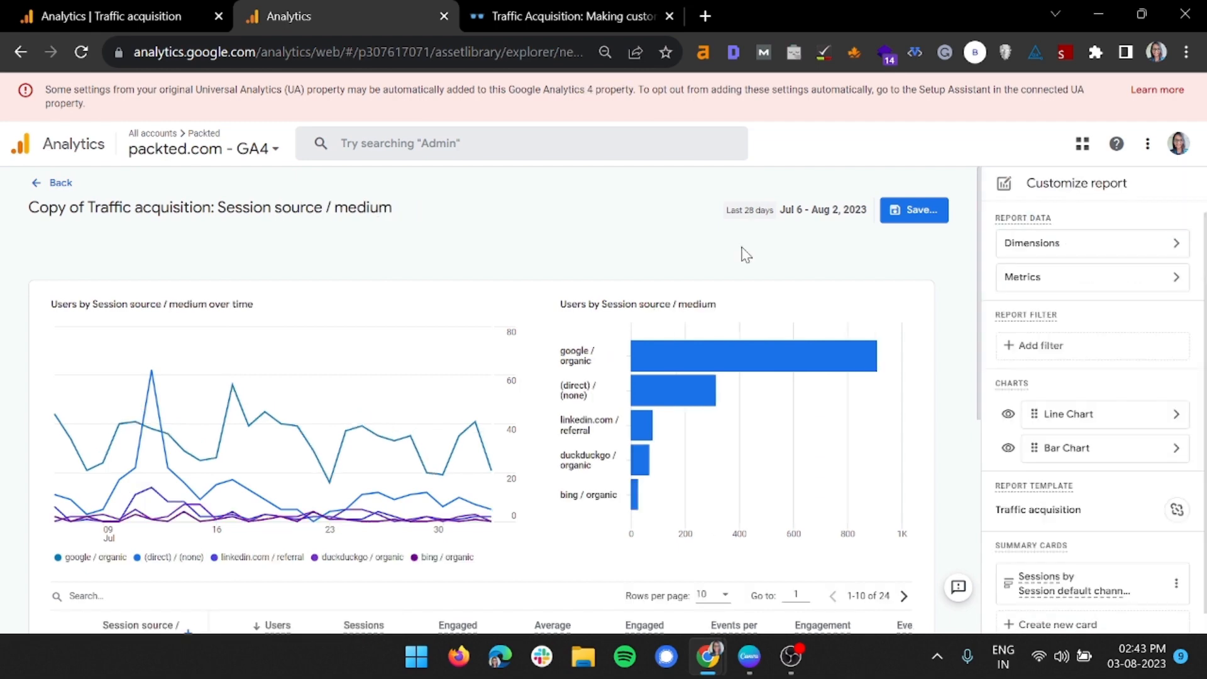
Reduce the report metrics to Users, Sessions, Events per session and Engagement rate, add Bounce rate, and apply.
scroll(691, 277, "down", 5)
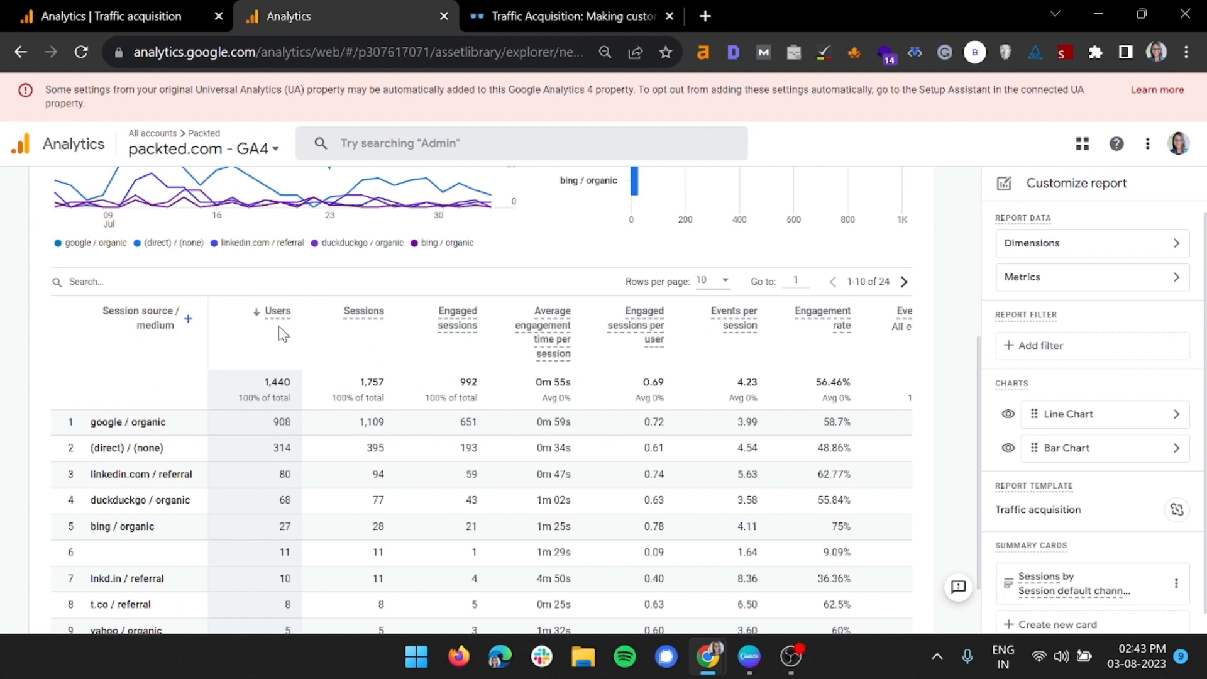
left_click(1039, 288)
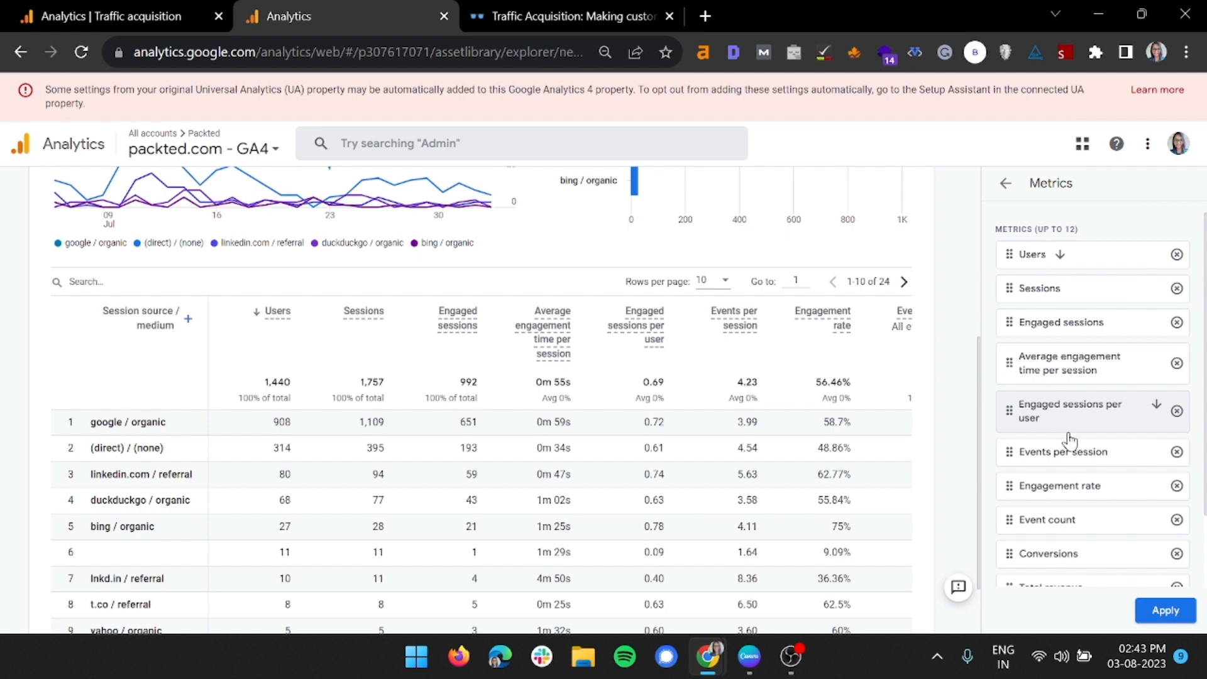
scroll(1071, 440, "down", 2)
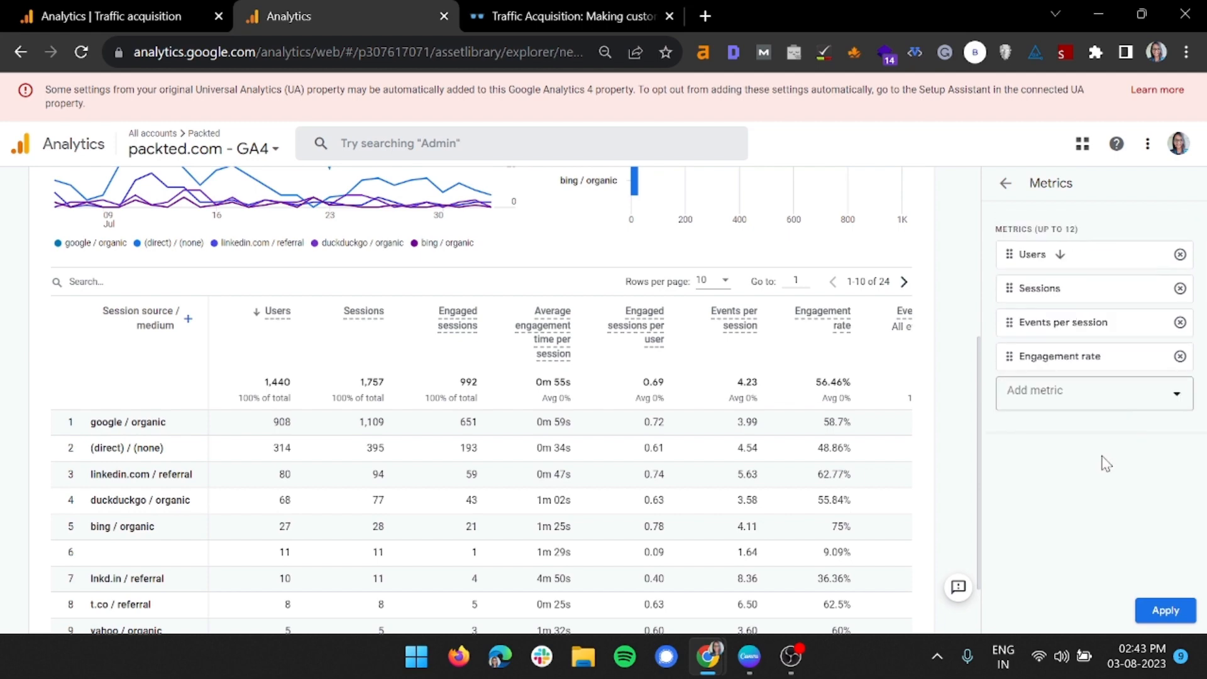
left_click(1043, 390)
type("bounce")
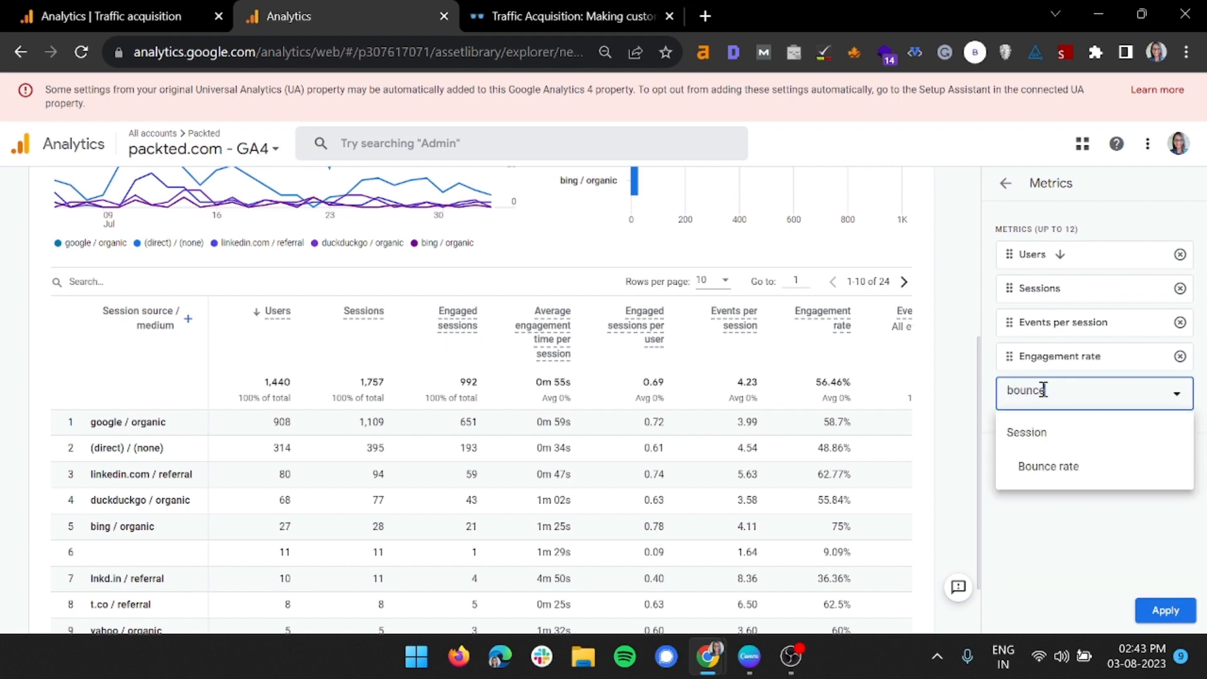
left_click(1063, 479)
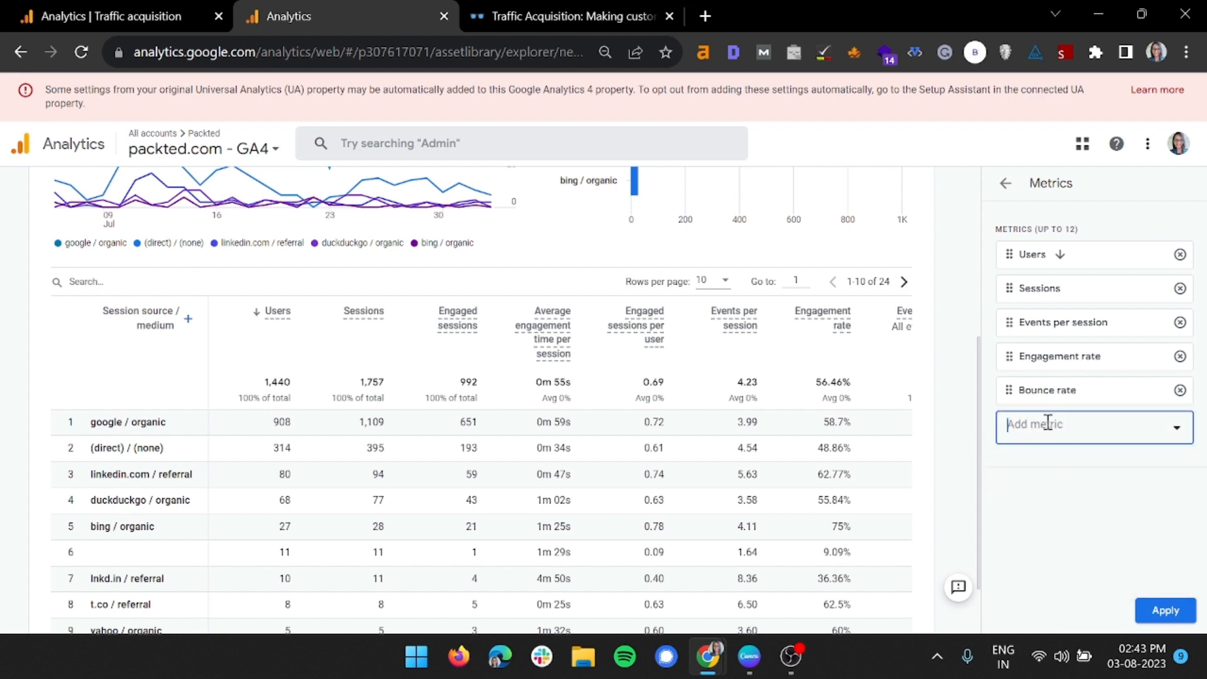
left_click(1174, 608)
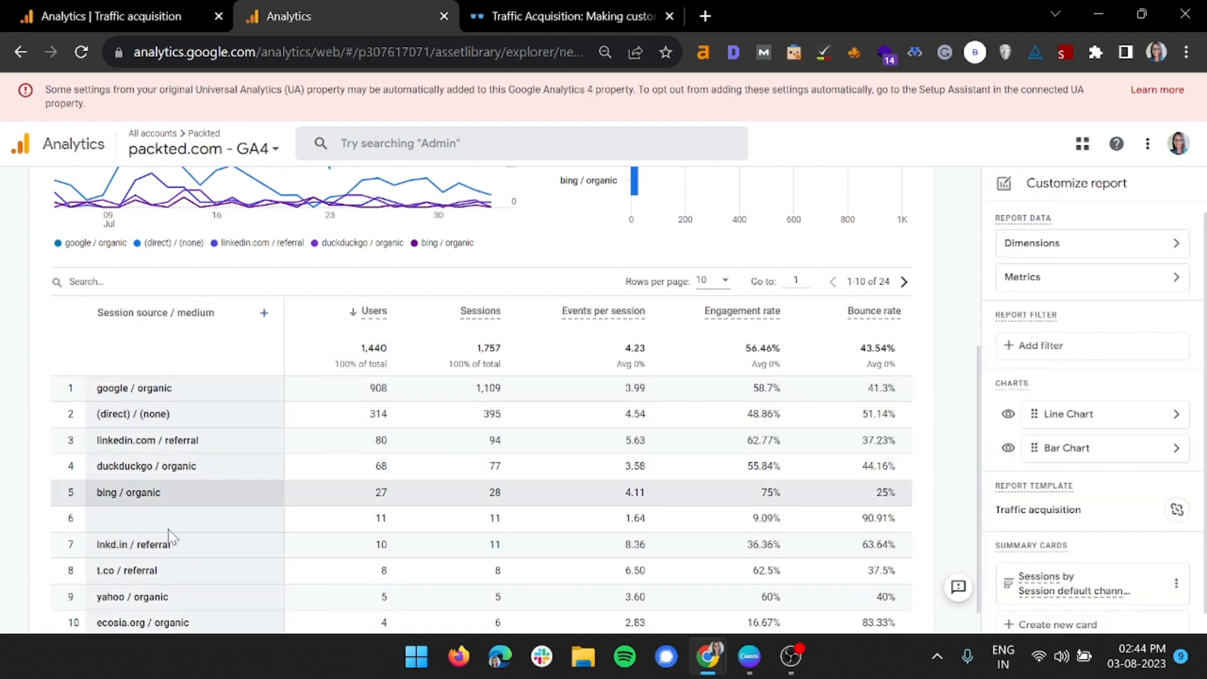
Add a report filter that includes only Session medium = organic and apply it.
scroll(191, 550, "up", 5)
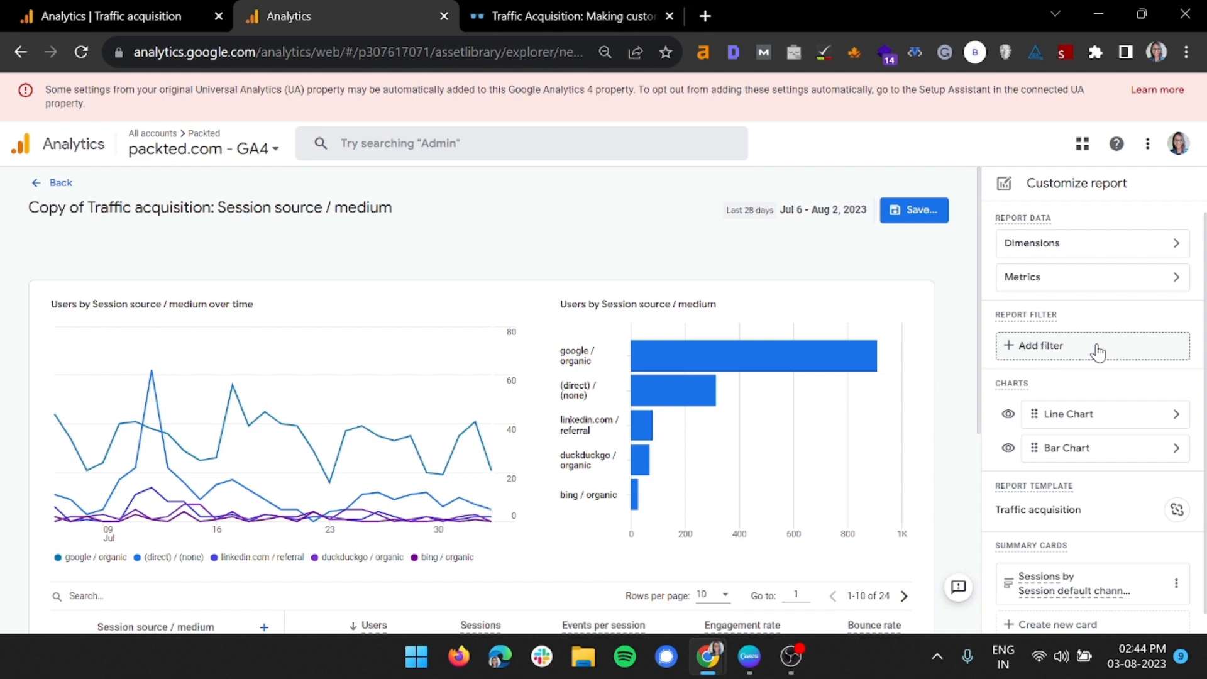
left_click(1098, 352)
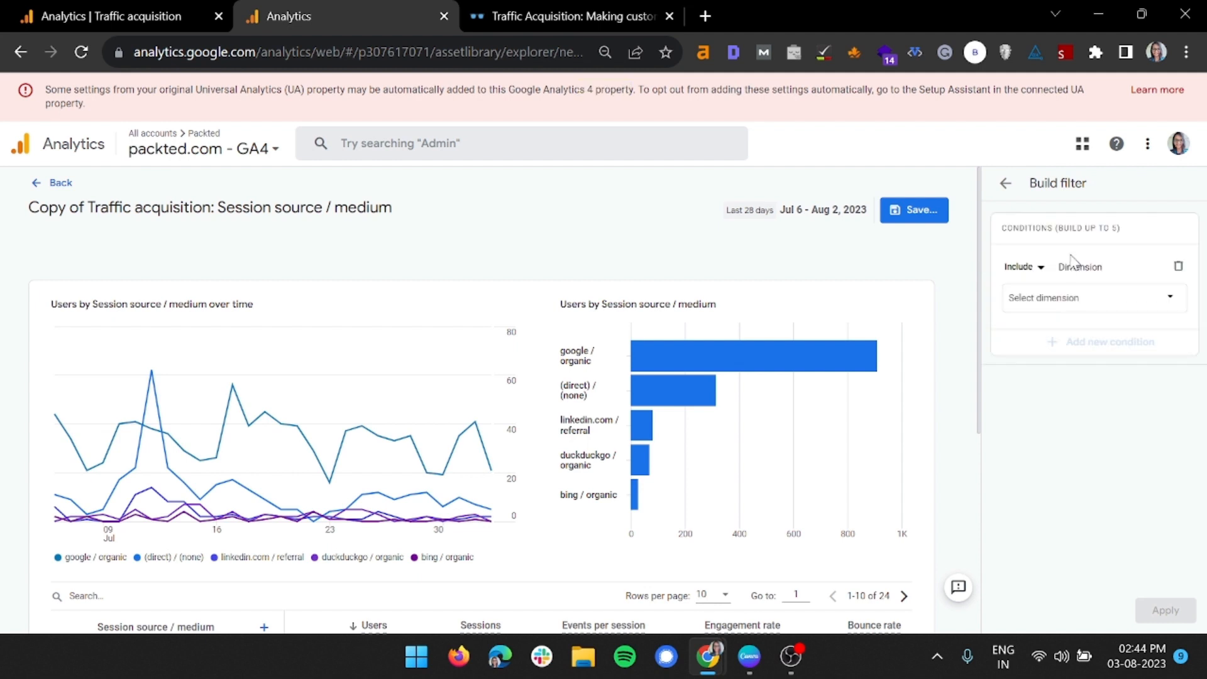
left_click(1064, 299)
type("session medium")
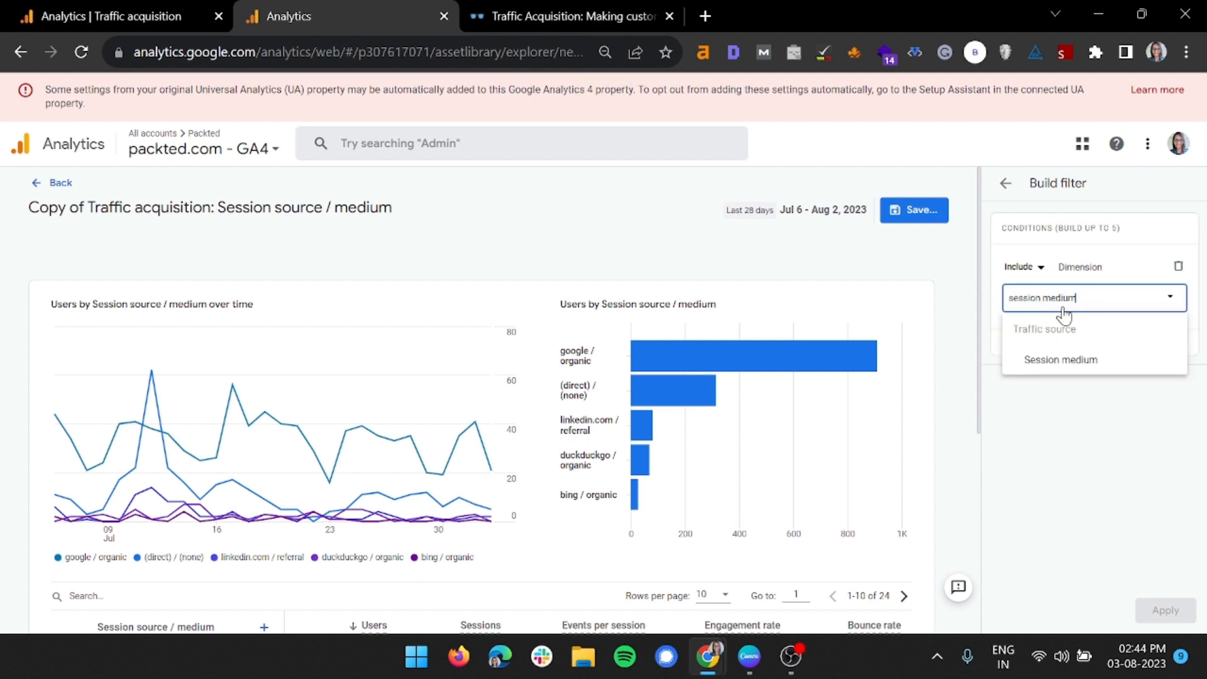
left_click(1065, 362)
left_click(1097, 351)
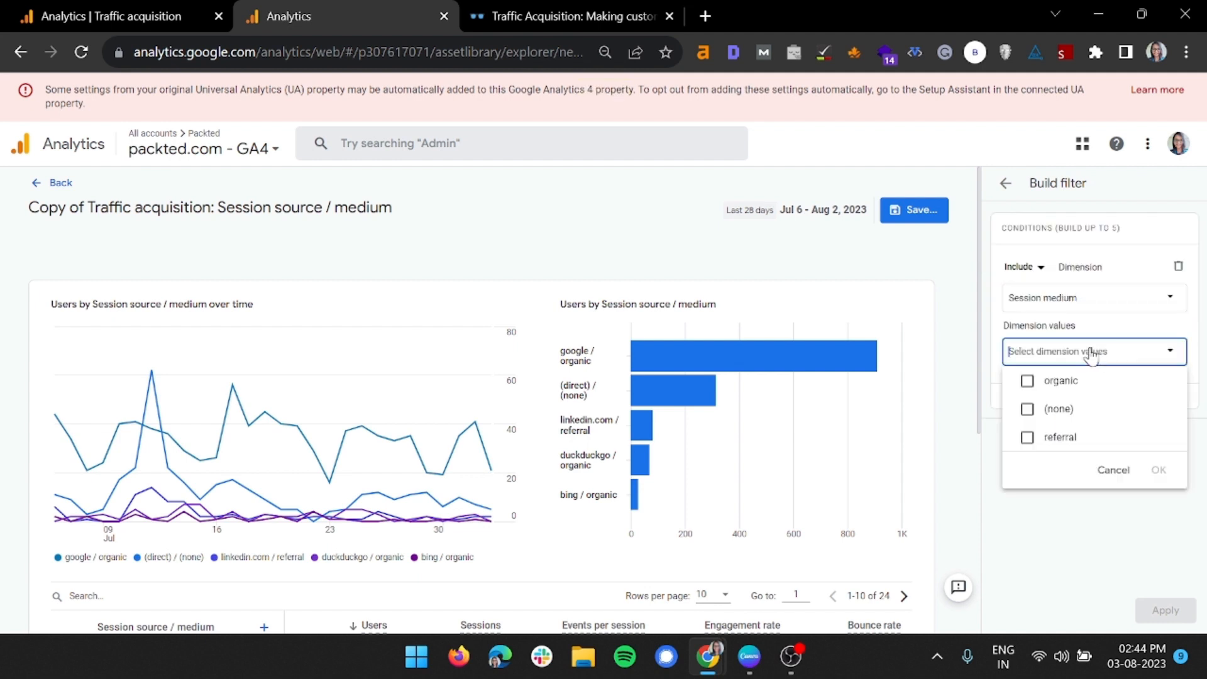
left_click(1069, 381)
left_click(1160, 471)
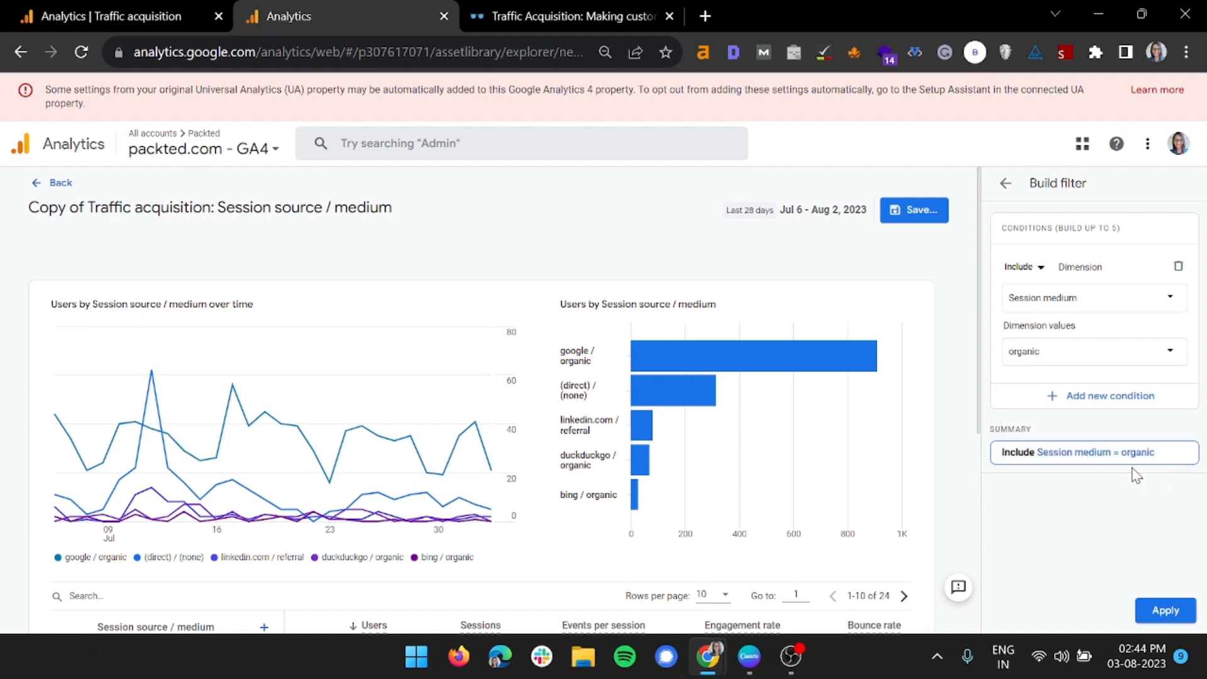
left_click(1165, 609)
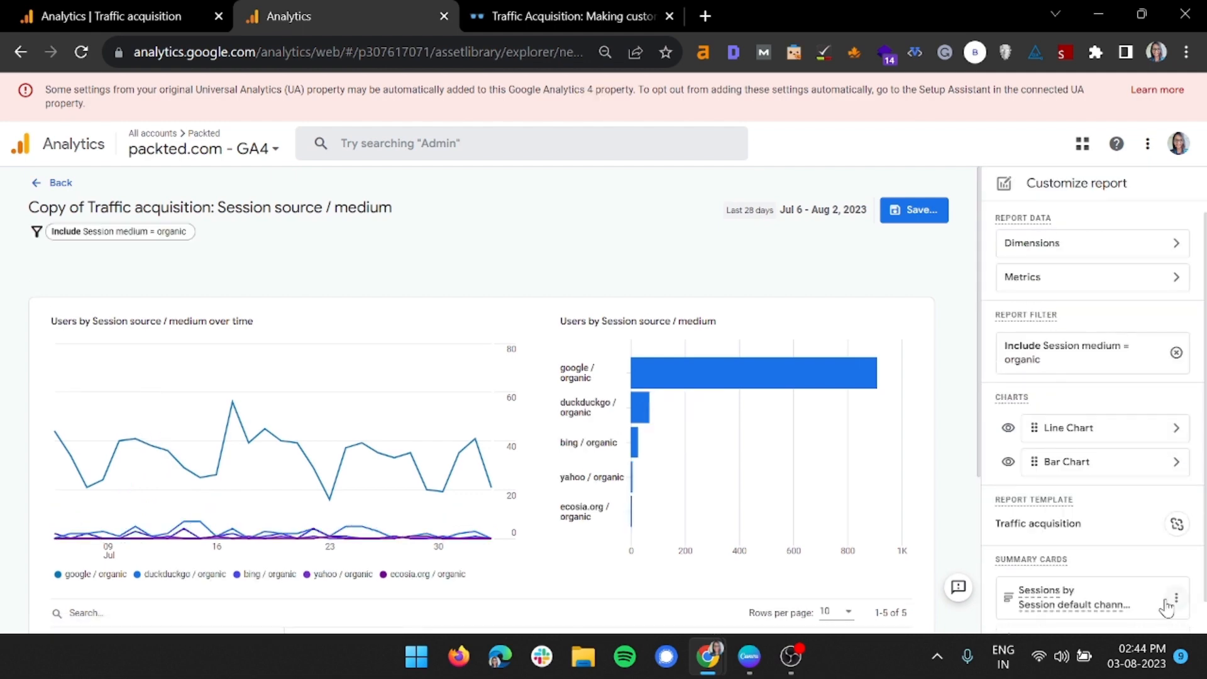
Hide the report's bar chart so that only the line chart is shown above the table.
scroll(701, 511, "down", 3)
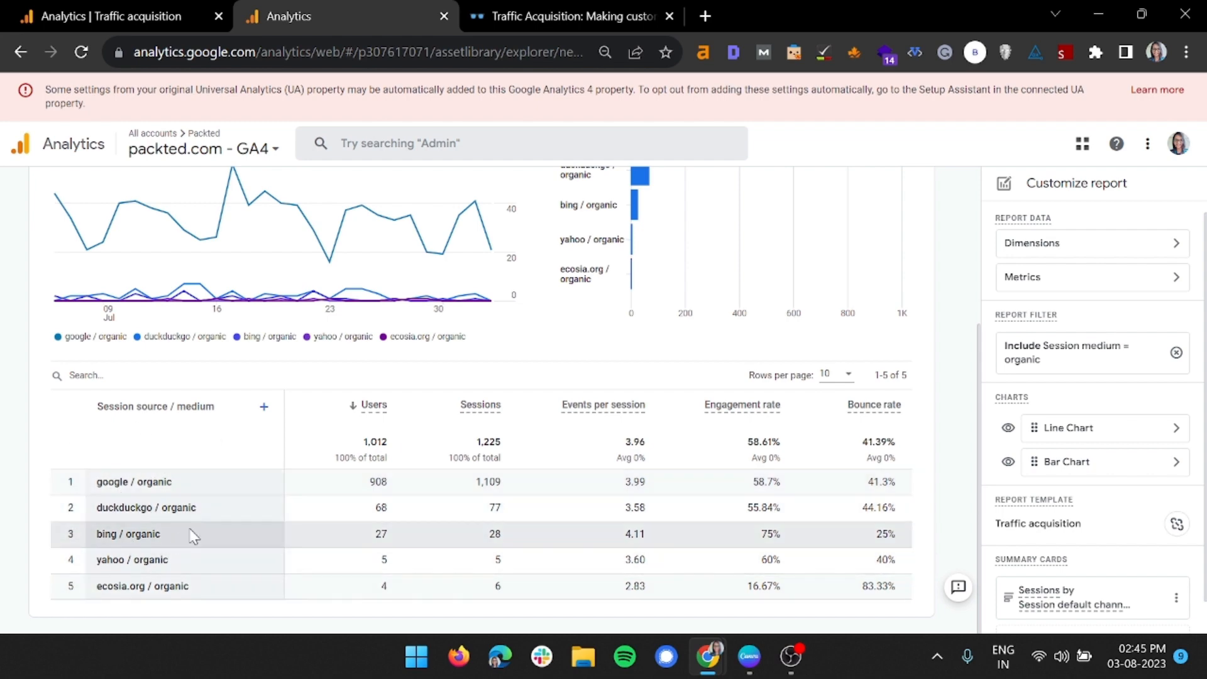
scroll(188, 539, "up", 4)
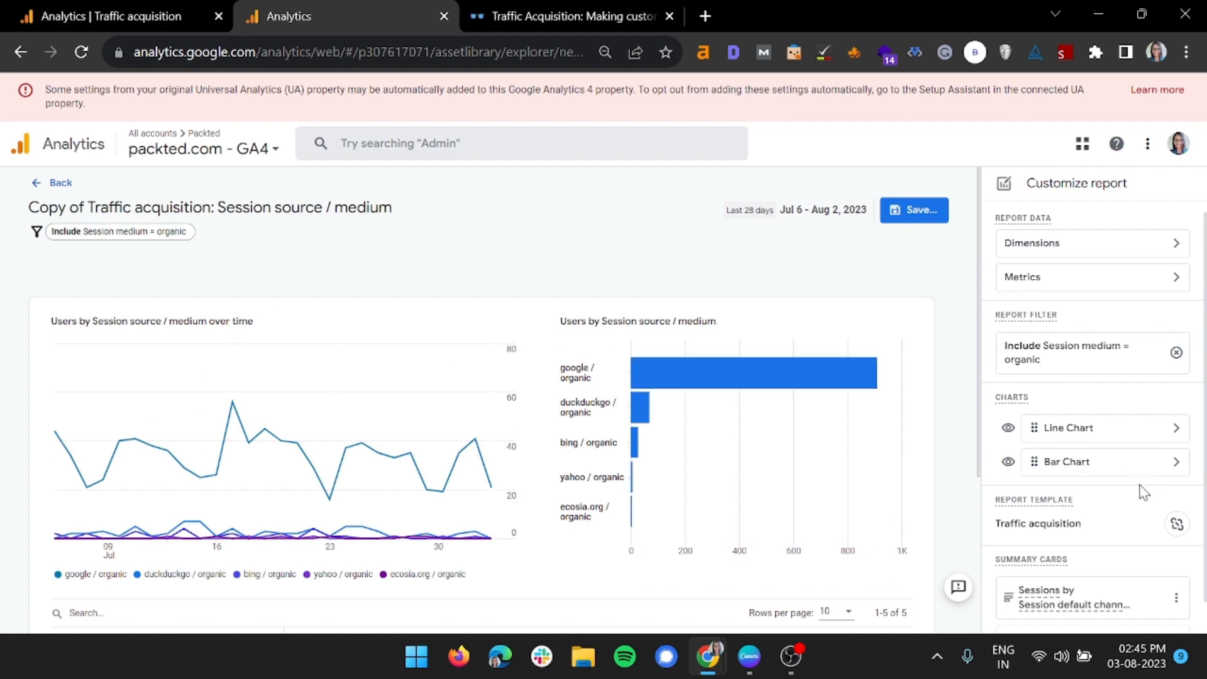
left_click(1008, 463)
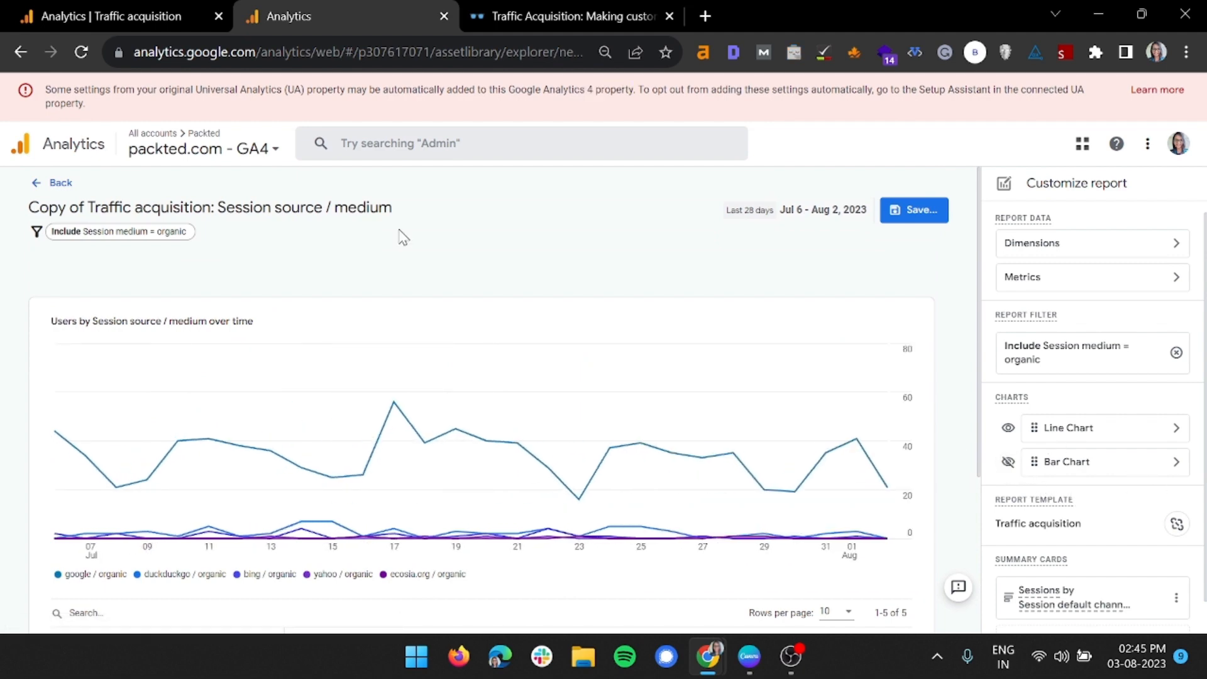
Create a line-chart summary card of Users by Session source / medium, filtered to Session medium = organic, and apply it.
scroll(419, 264, "down", 4)
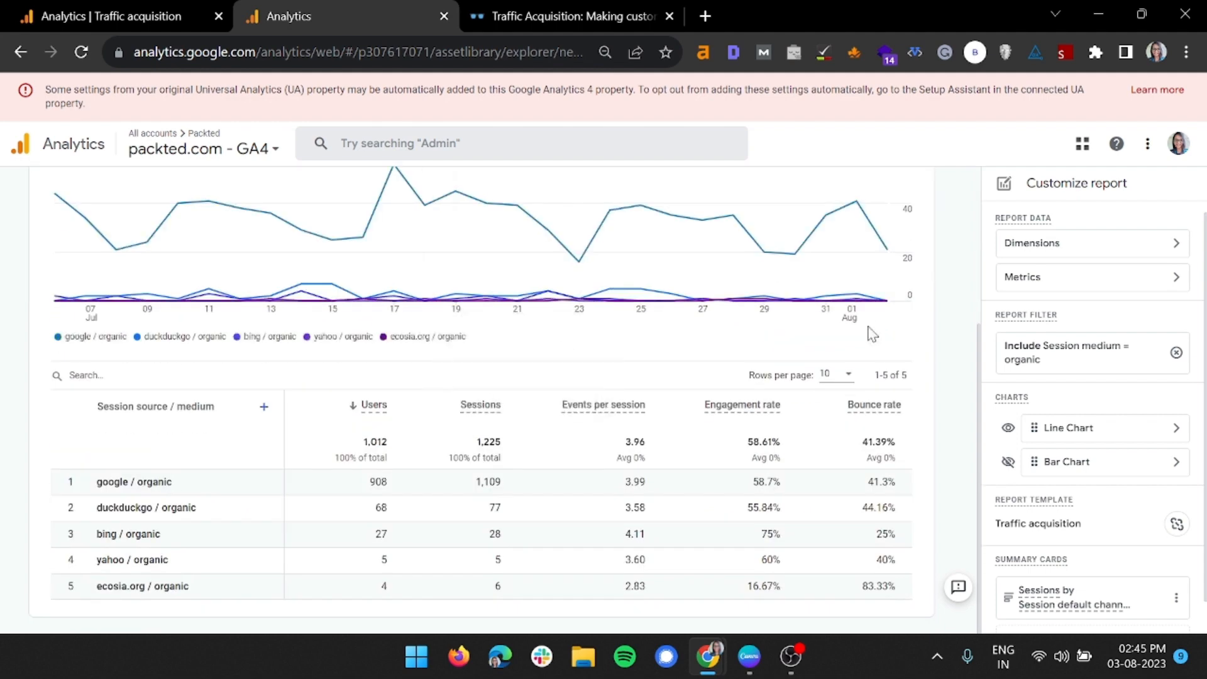
scroll(1049, 407, "down", 1)
left_click(1084, 607)
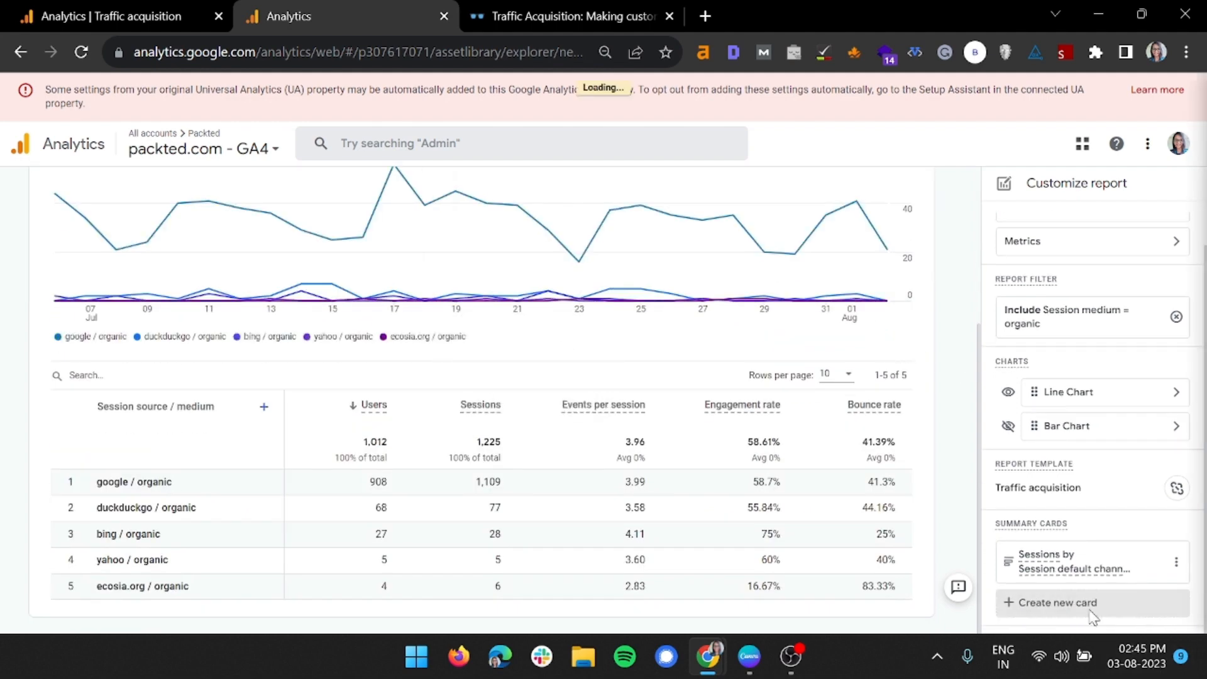
left_click(292, 178)
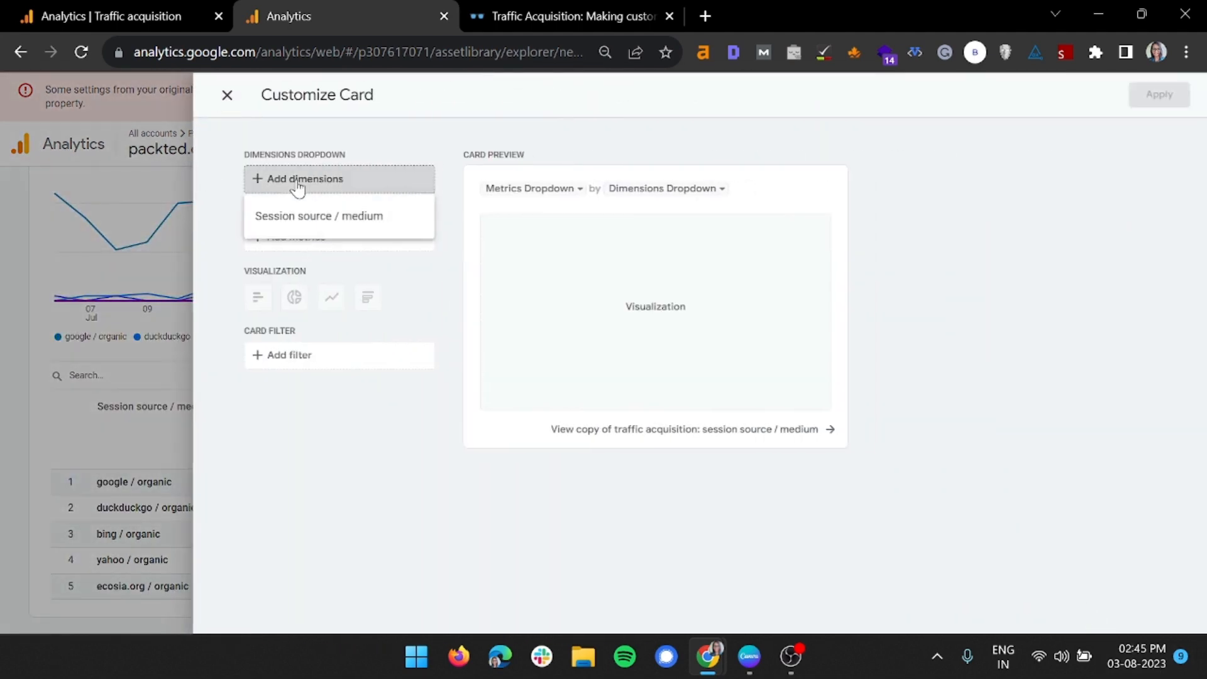
left_click(324, 218)
left_click(342, 237)
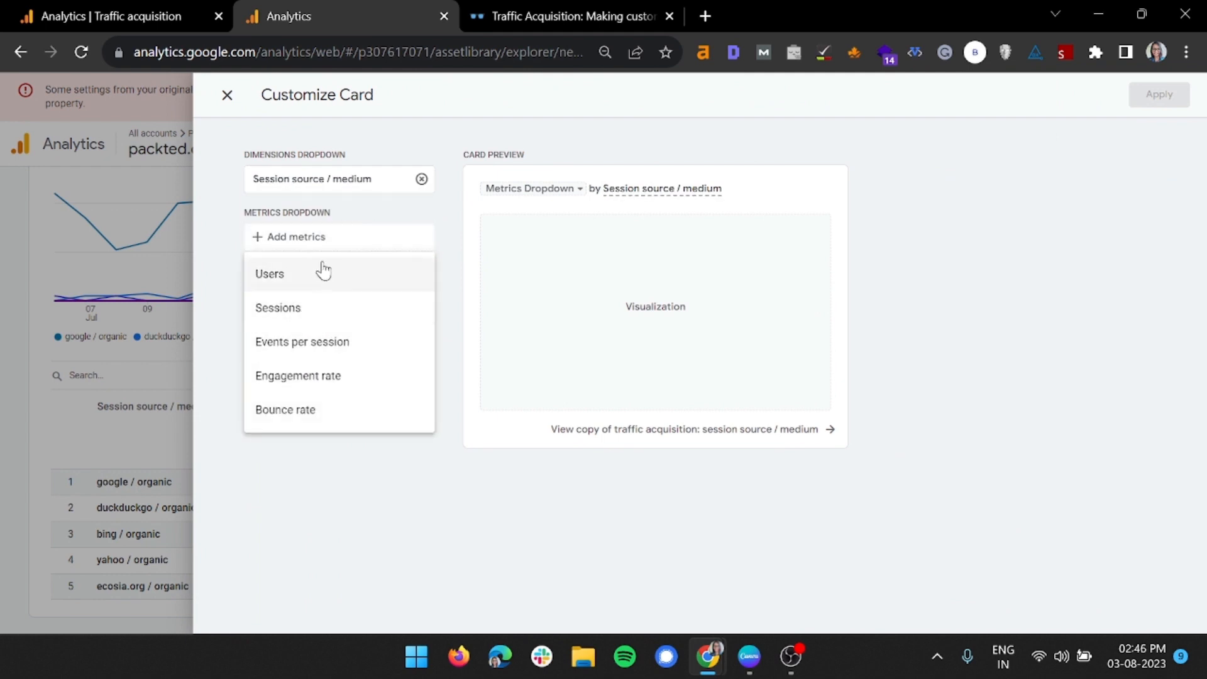
left_click(323, 275)
left_click(329, 329)
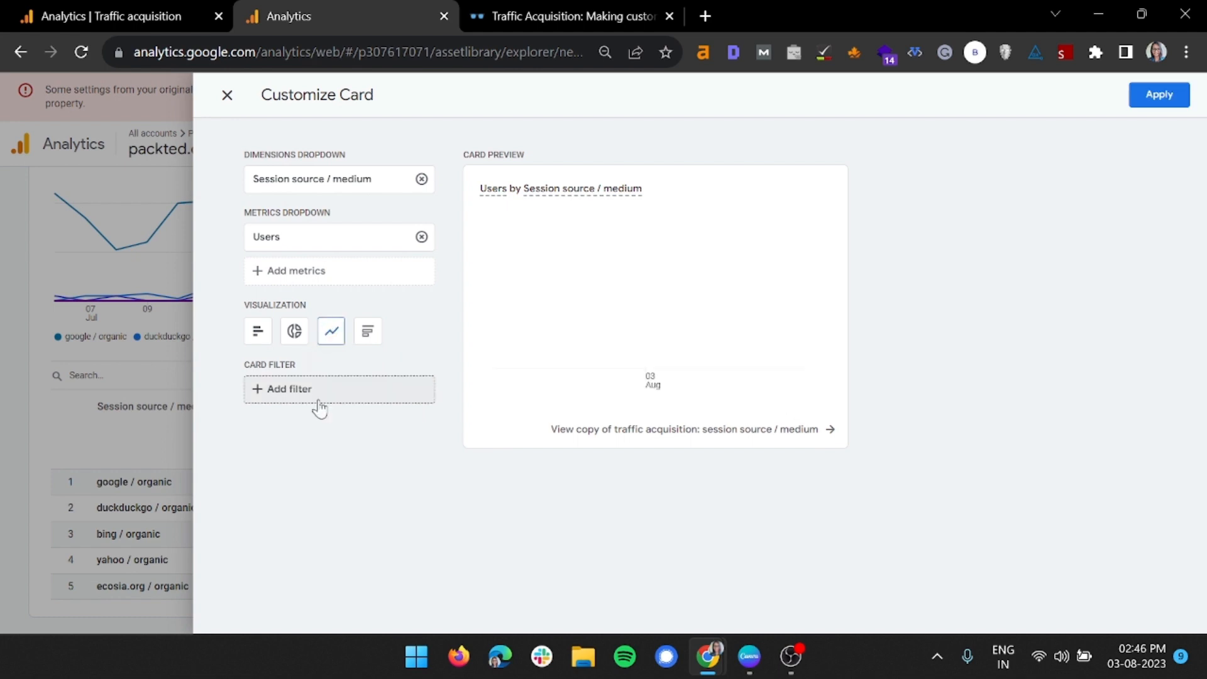
left_click(318, 393)
left_click(304, 462)
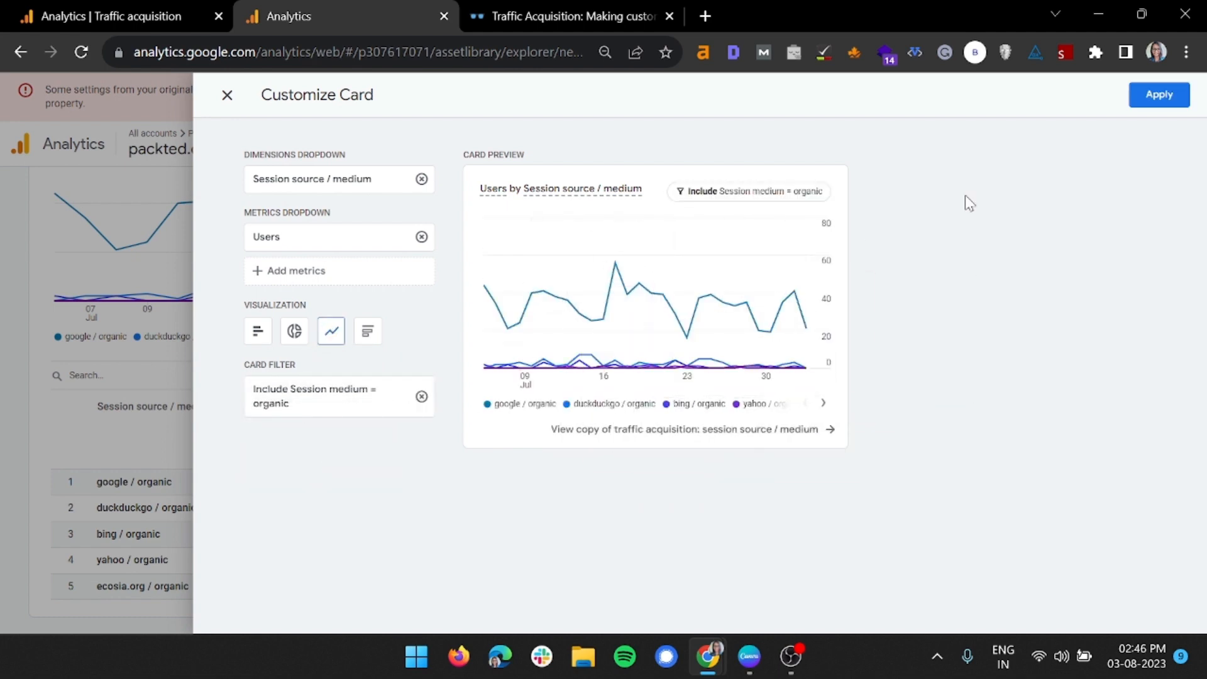
left_click(1159, 94)
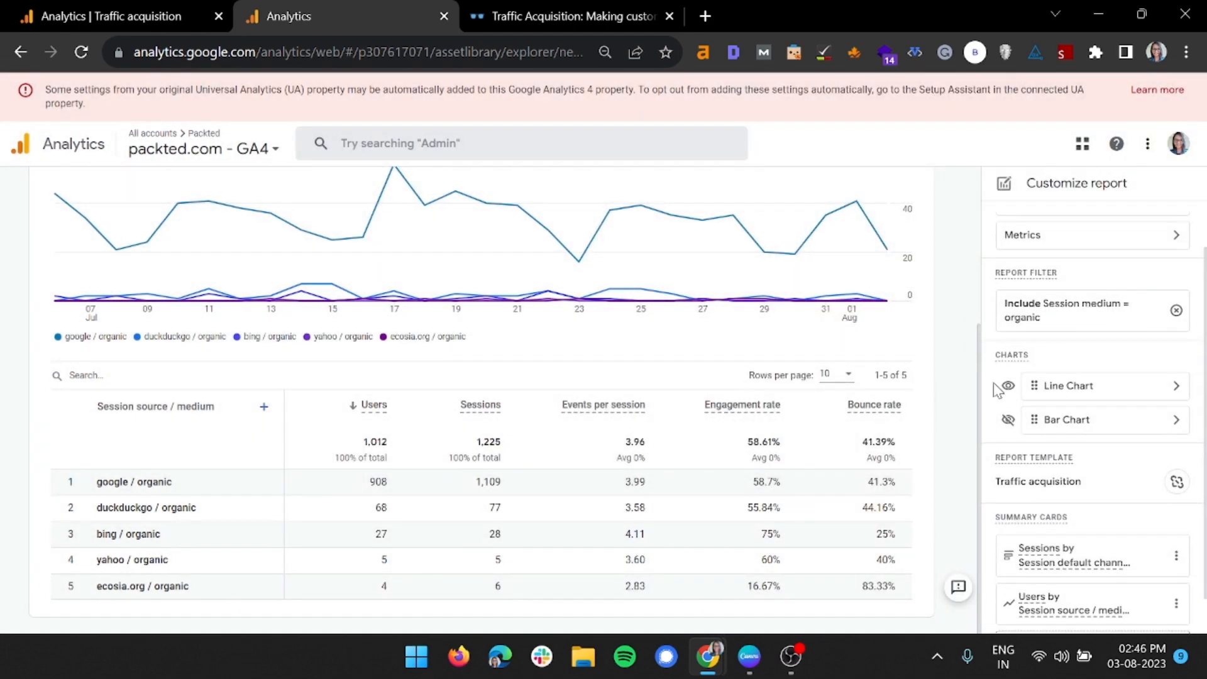
scroll(1018, 396, "down", 1)
scroll(721, 443, "up", 4)
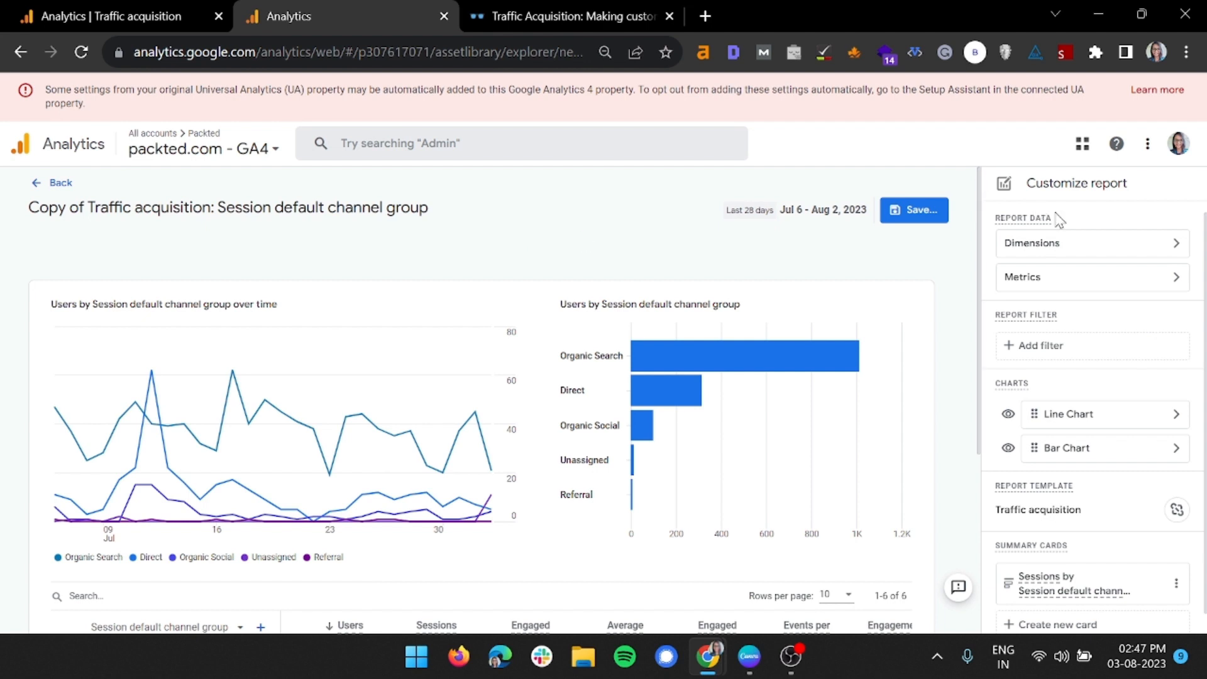
Make Session medium the default dimension, place it first, remove all other primary dimensions, and apply.
left_click(1069, 243)
left_click(1172, 343)
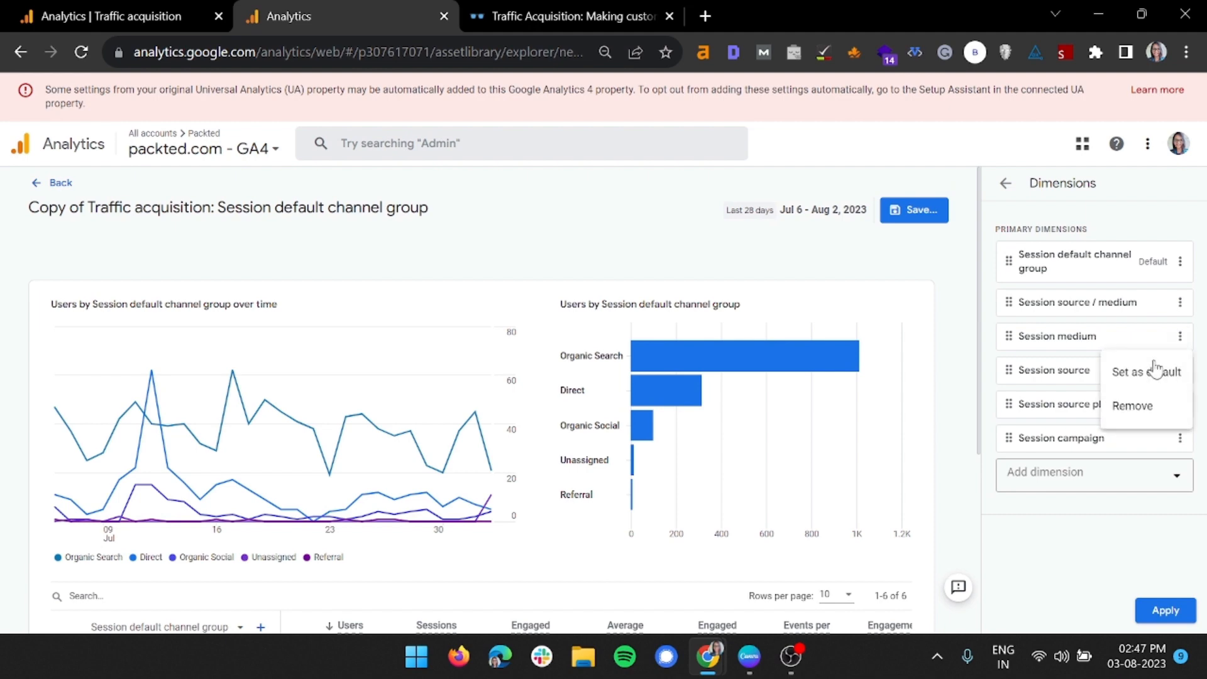
left_click(1145, 372)
left_click_drag(1005, 323, 1005, 255)
left_click(1181, 289)
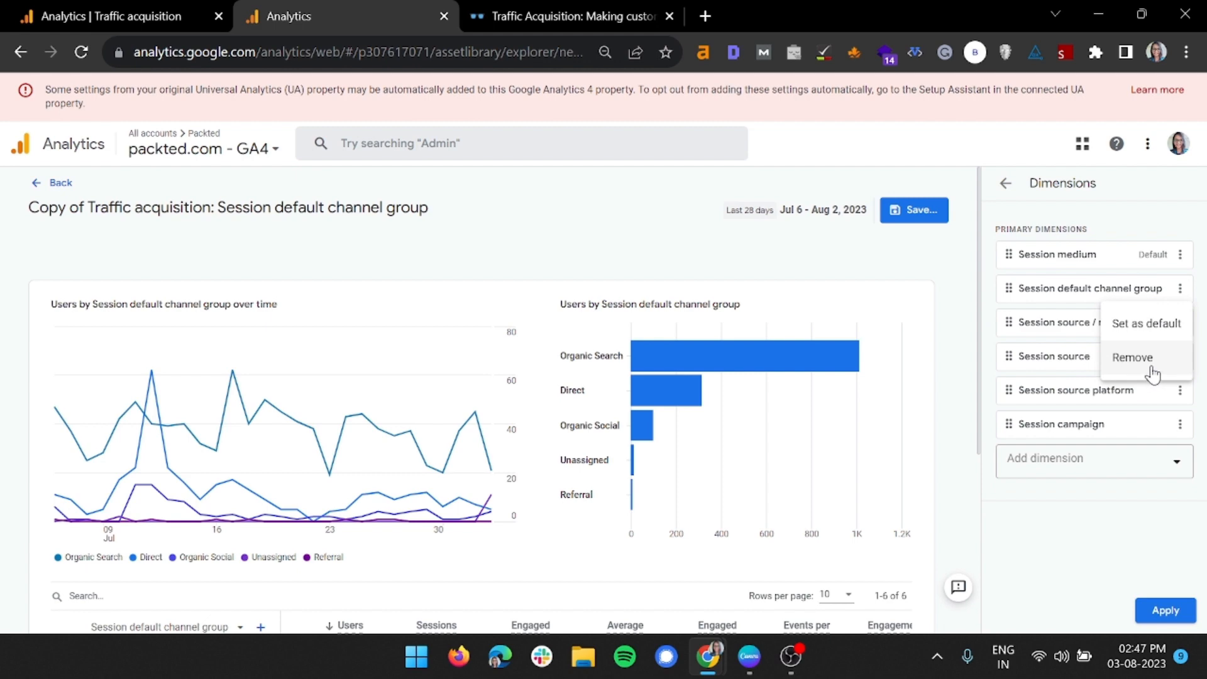
left_click(1152, 373)
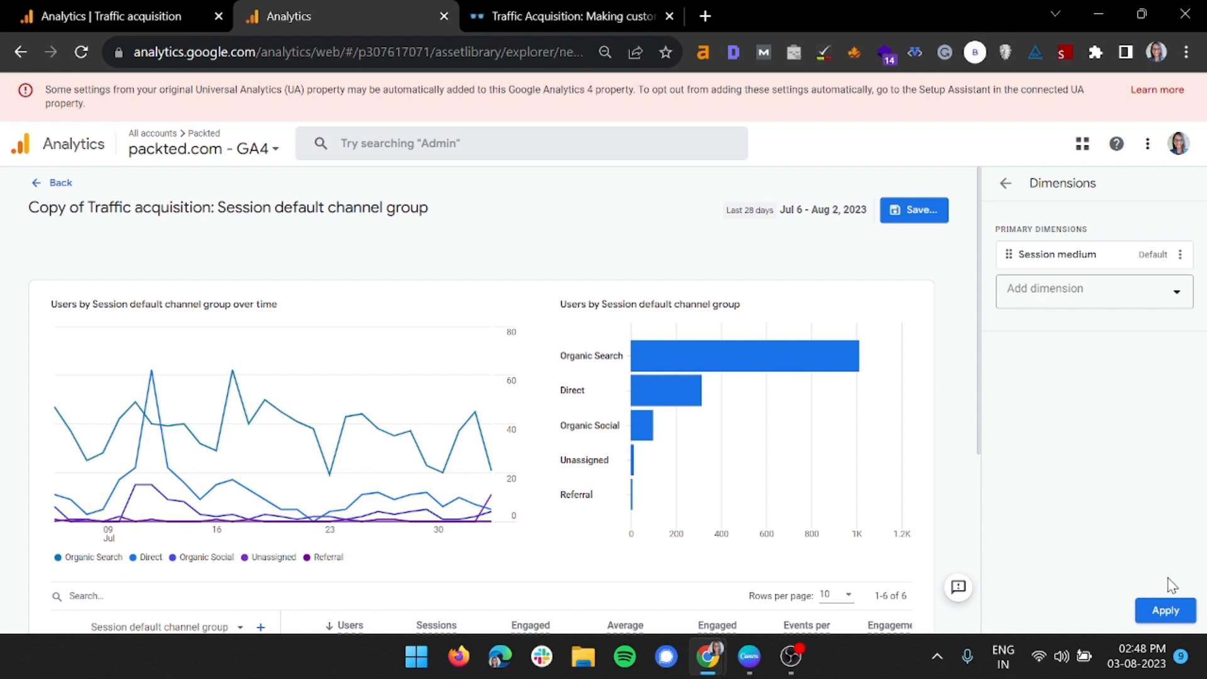
left_click(1163, 608)
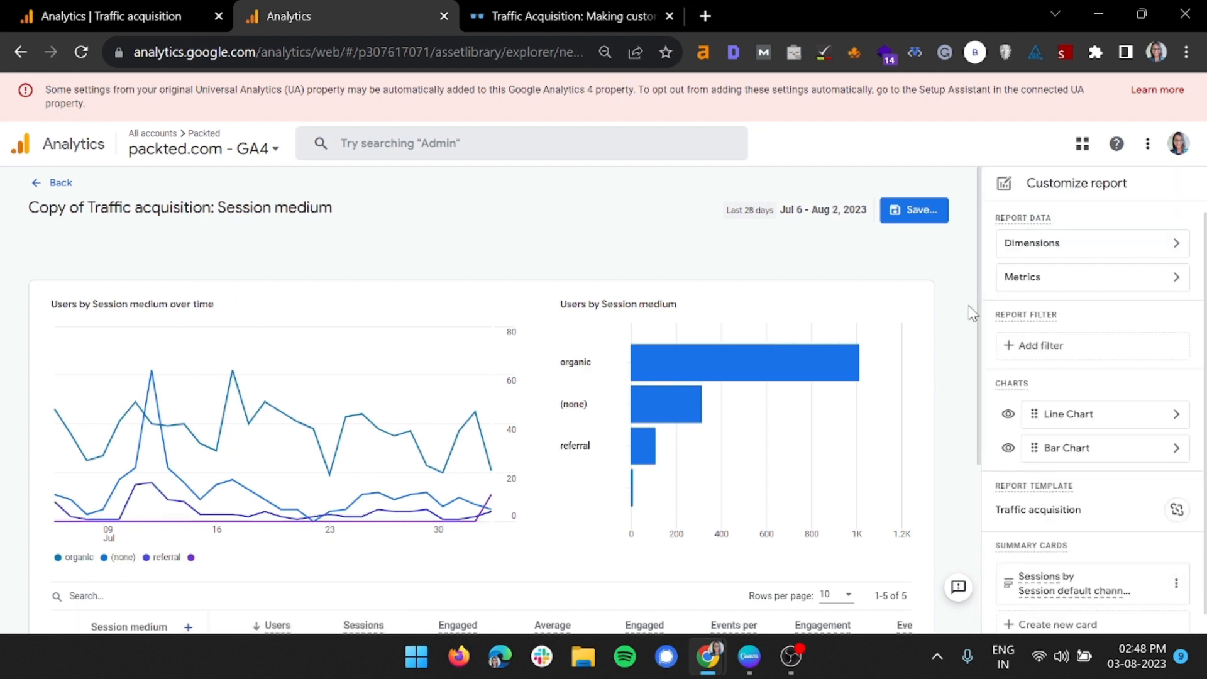
Move Sessions above Users, reduce the report metrics to Sessions, Users, Engaged sessions and Average engagement time per session, and apply.
left_click(1020, 283)
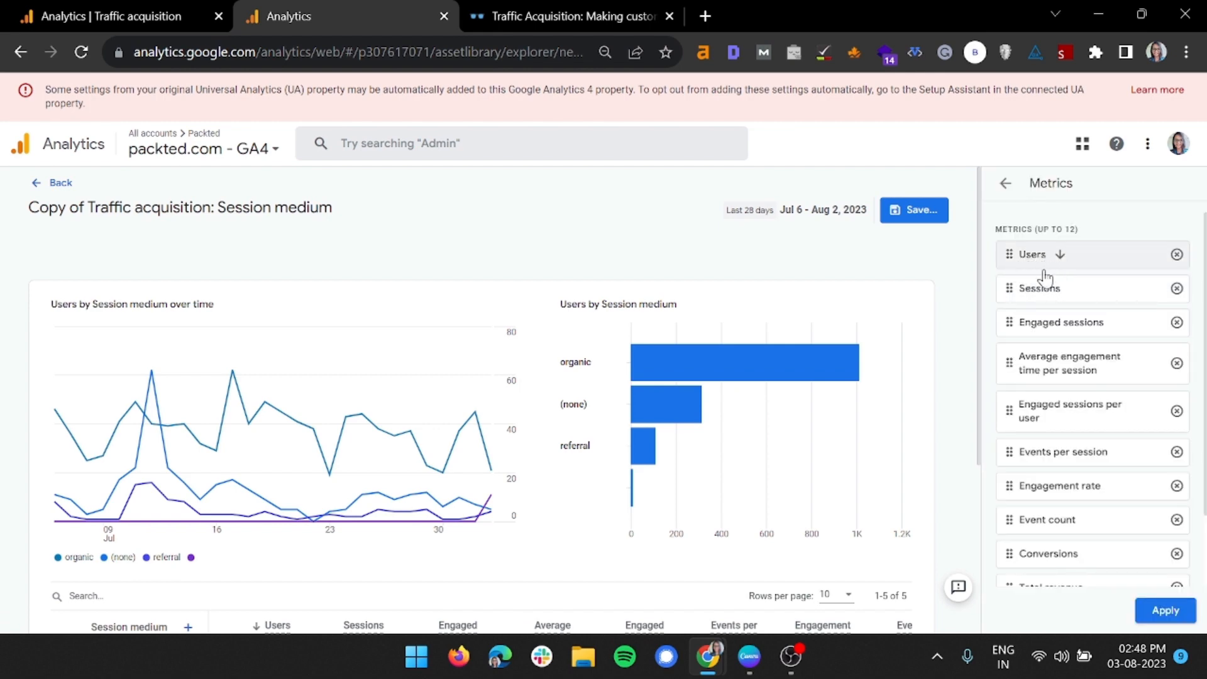
left_click_drag(1026, 299, 1063, 263)
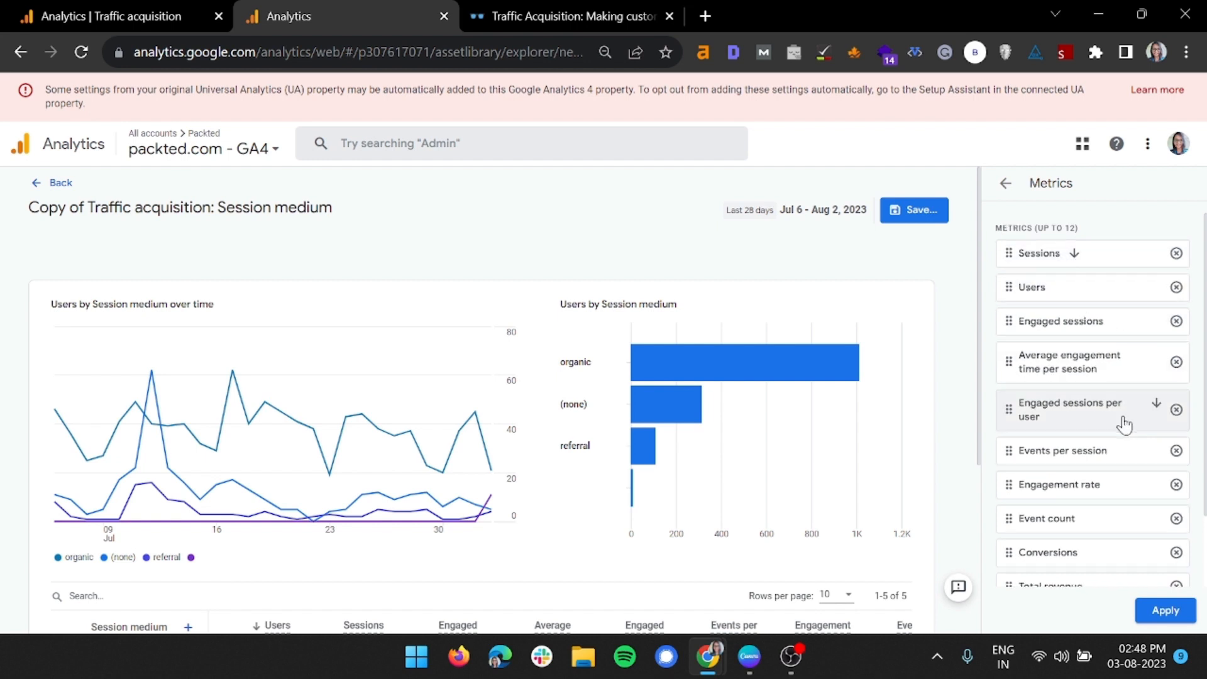
scroll(1137, 511, "down", 2)
scroll(1137, 501, "up", 2)
scroll(1103, 459, "down", 2)
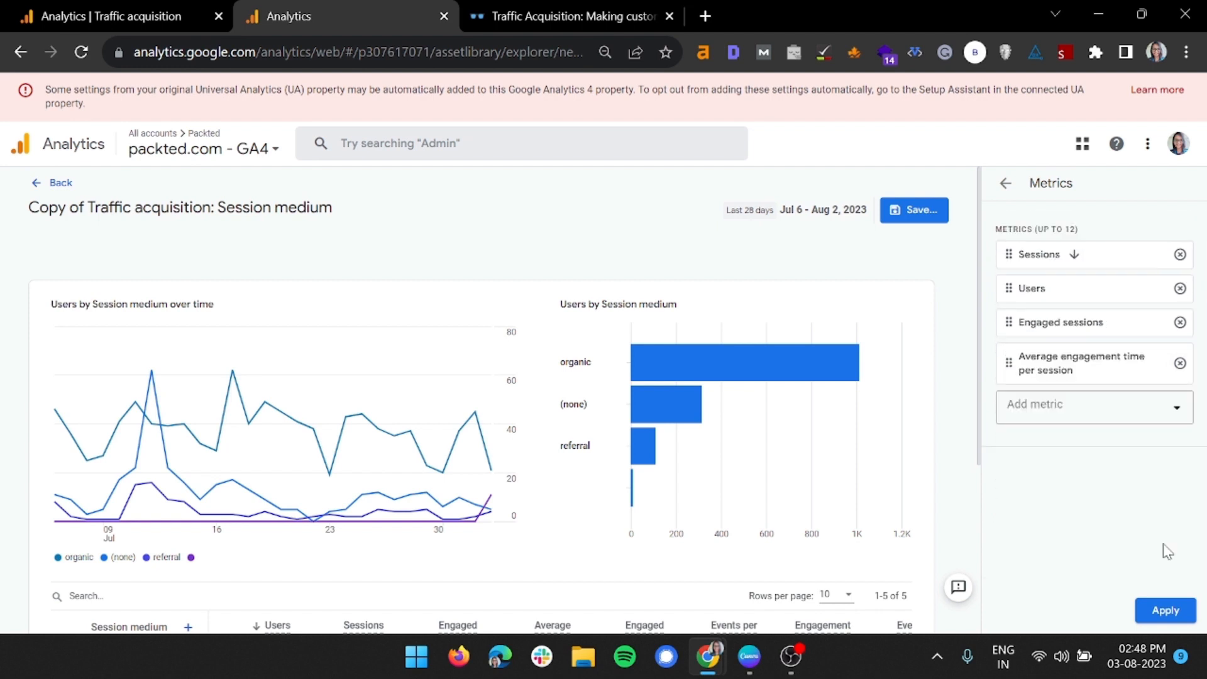
left_click(1171, 619)
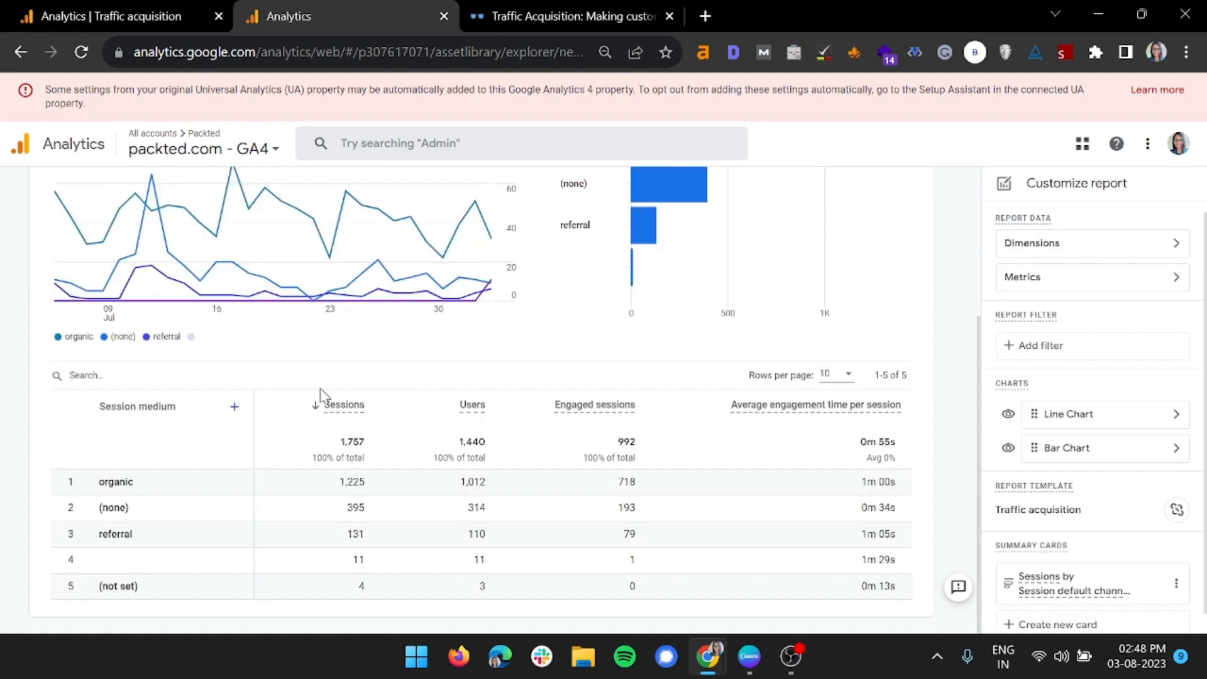
Add a report filter that includes only Session medium = referral and apply it.
left_click(1058, 351)
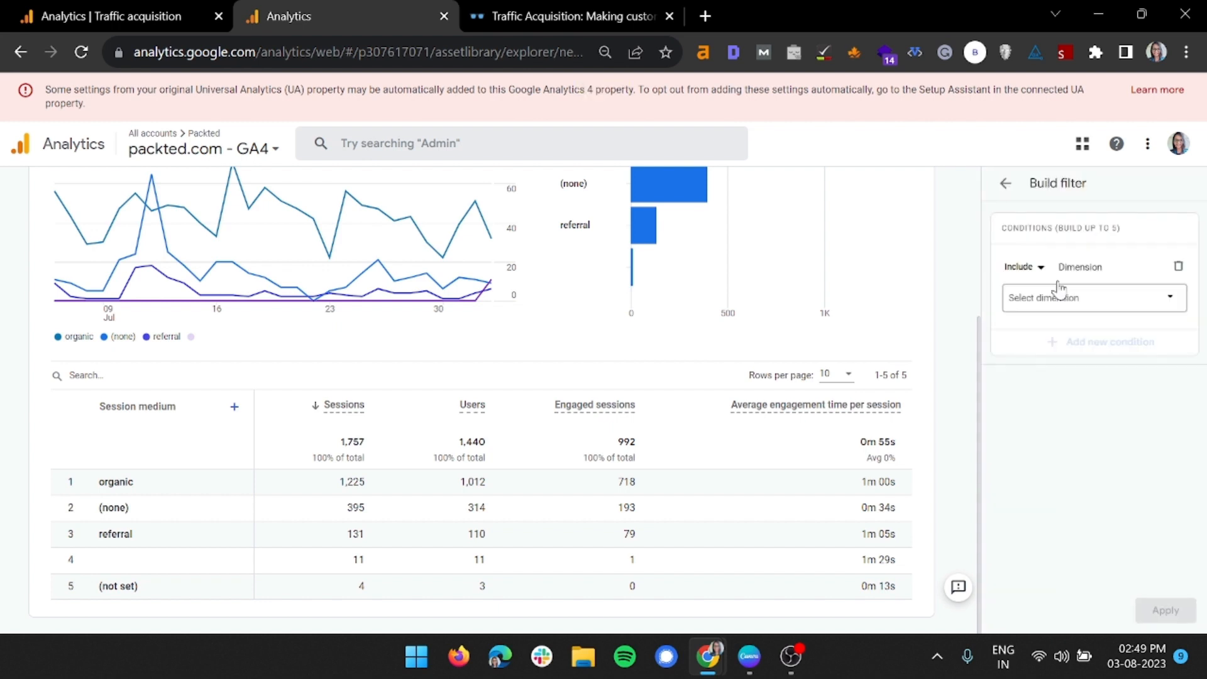
left_click(1062, 300)
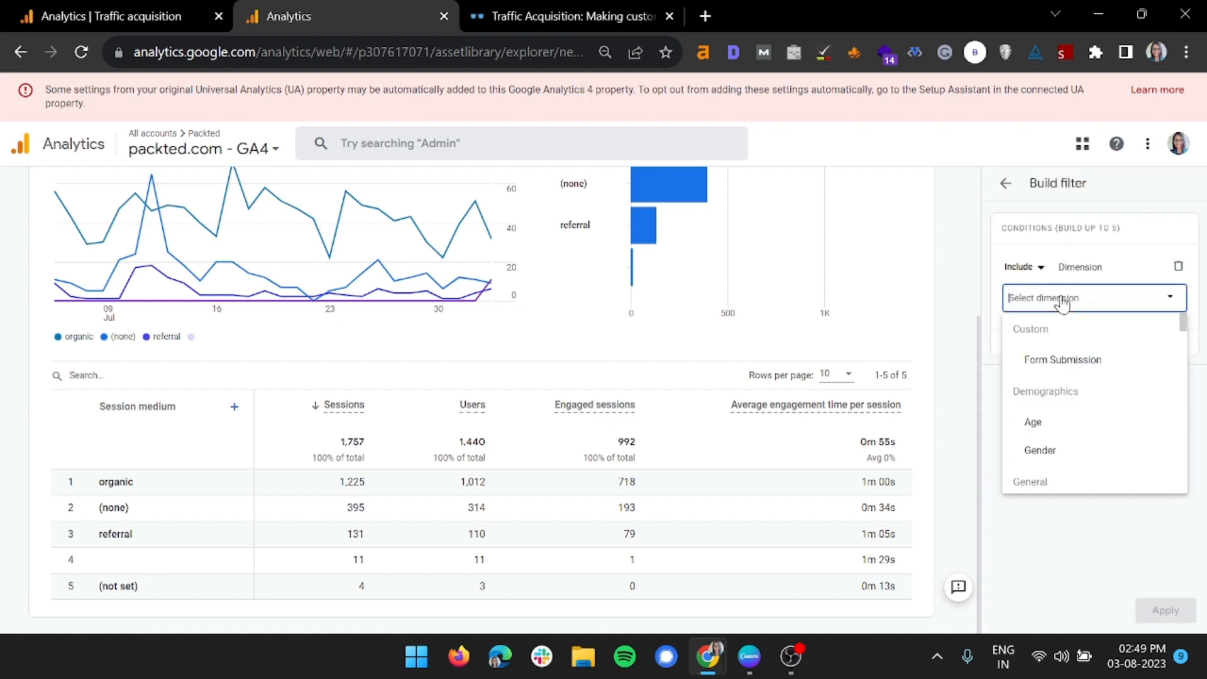
type("session")
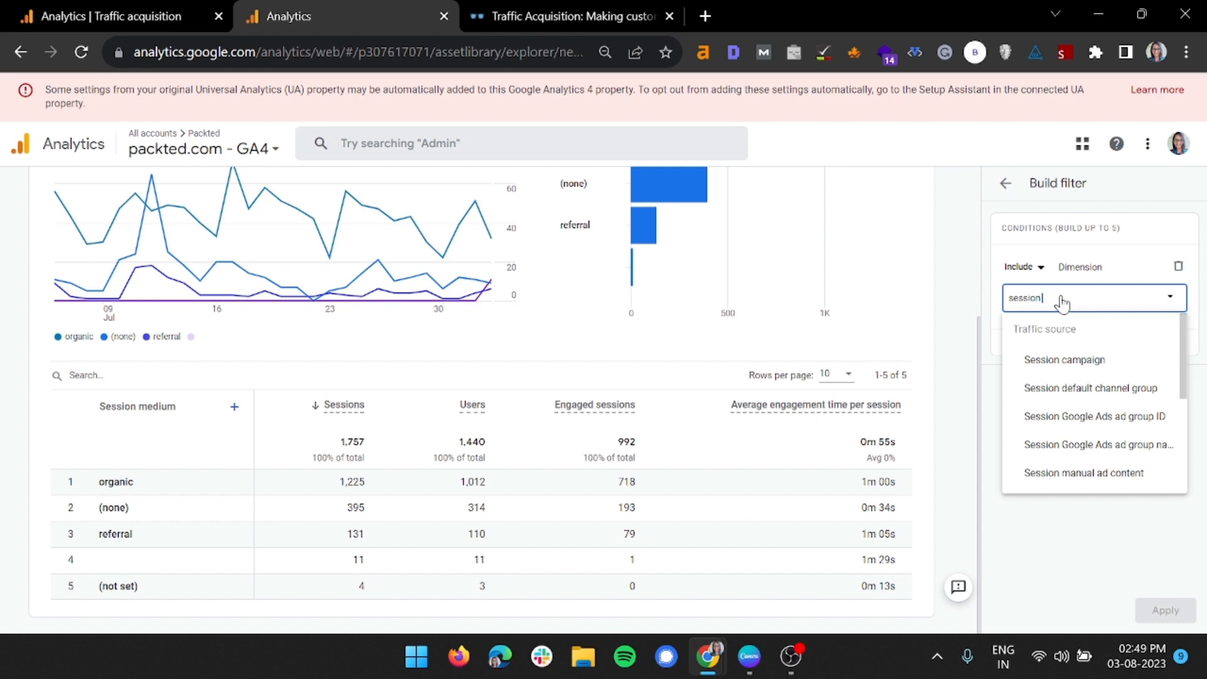
type(" med")
left_click(1118, 360)
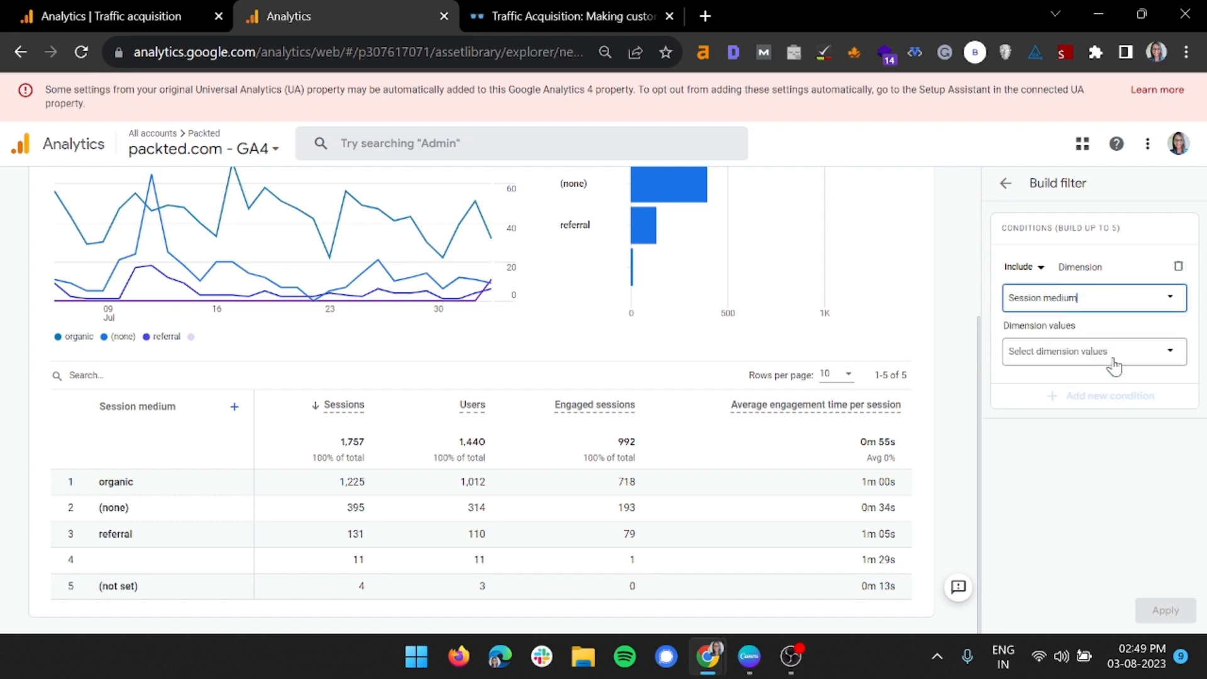
left_click(1117, 352)
left_click(1060, 436)
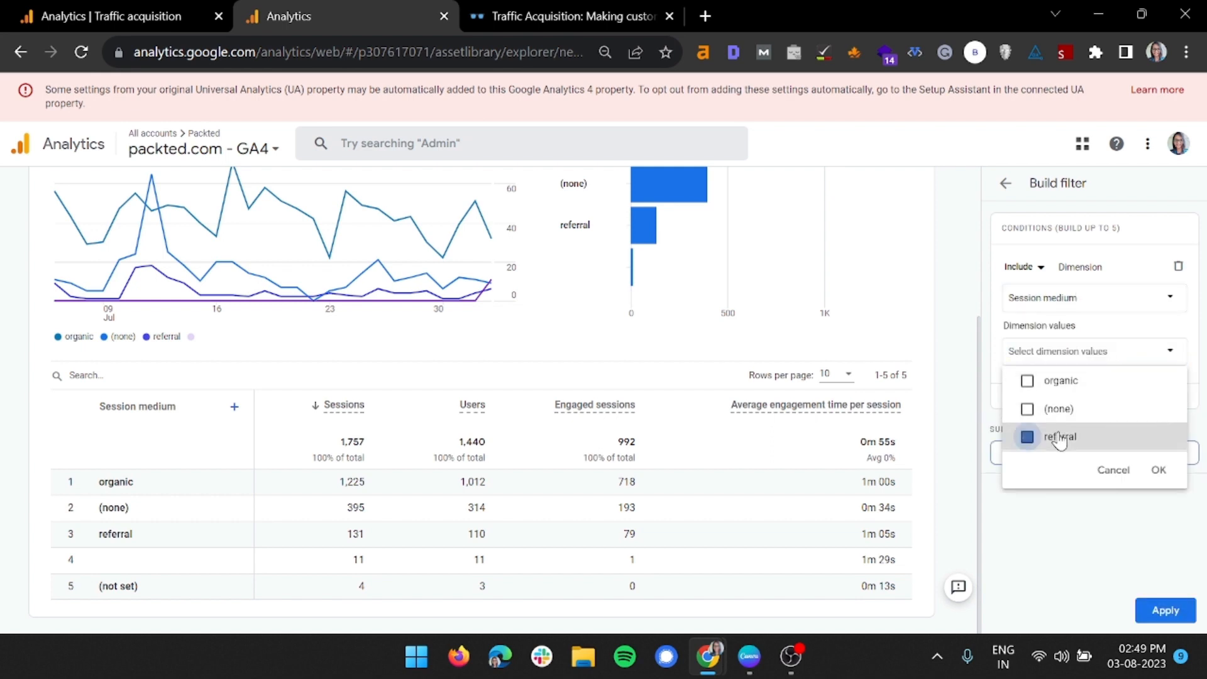
left_click(1159, 470)
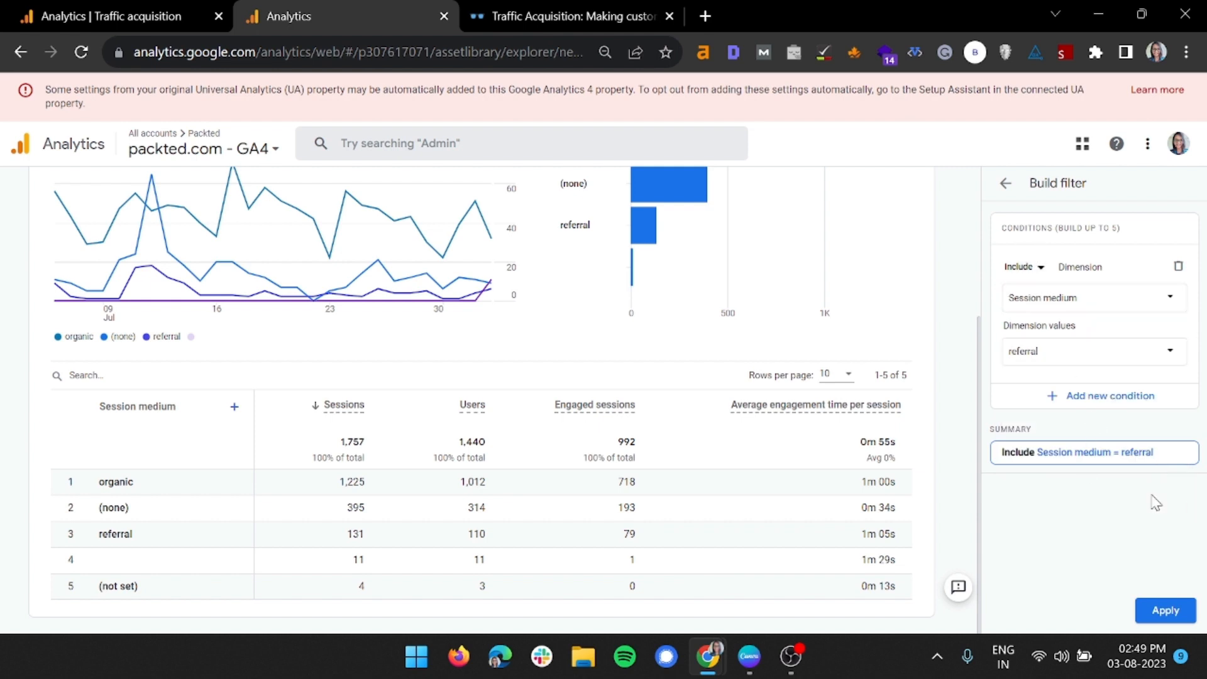
left_click(1164, 611)
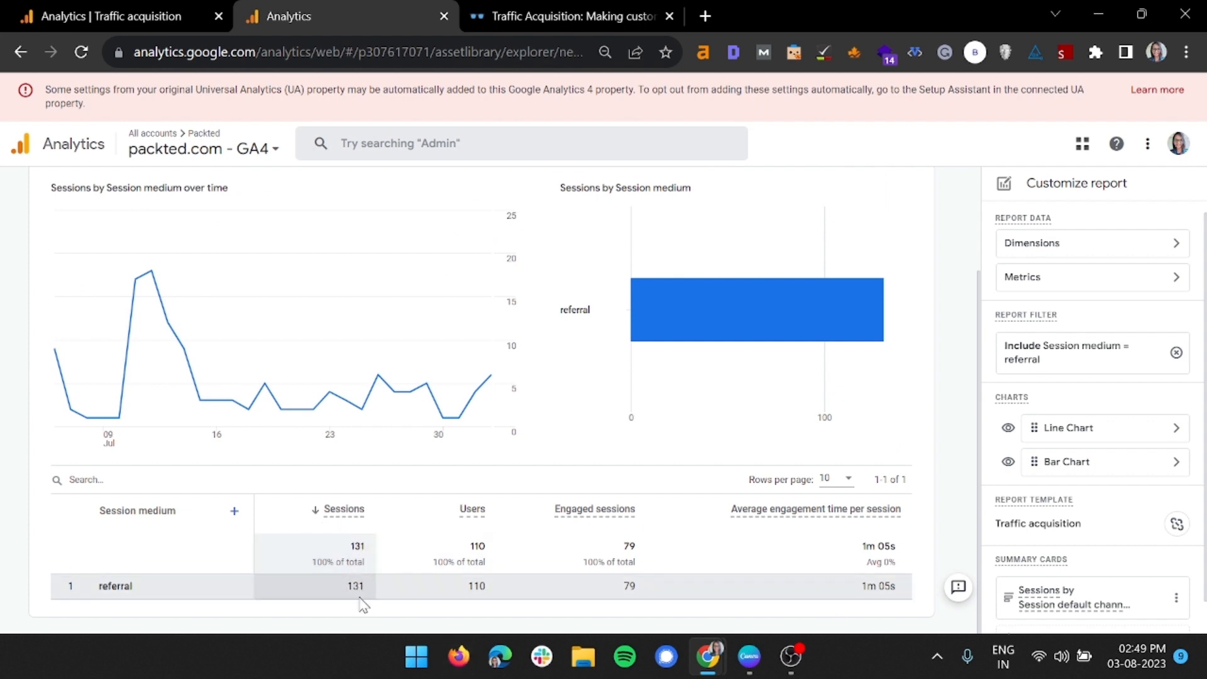
Hide the bar chart of the referral report, keeping only the line chart above the table.
left_click(1008, 464)
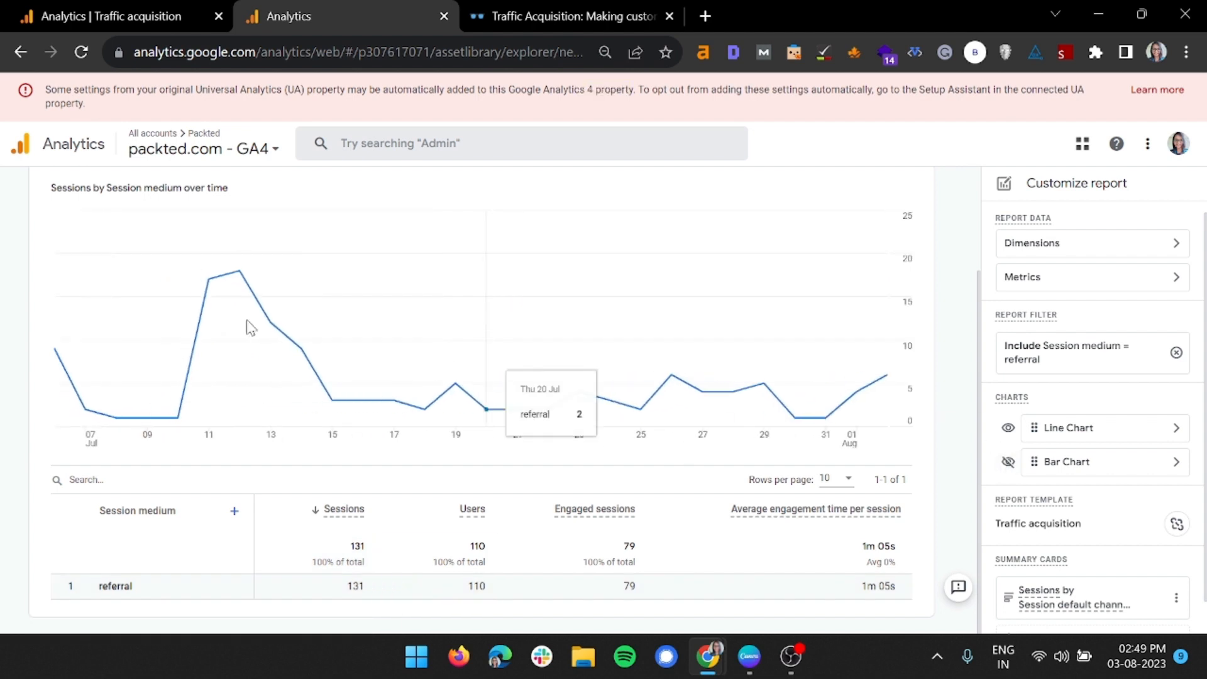
scroll(377, 431, "up", 2)
scroll(384, 434, "down", 3)
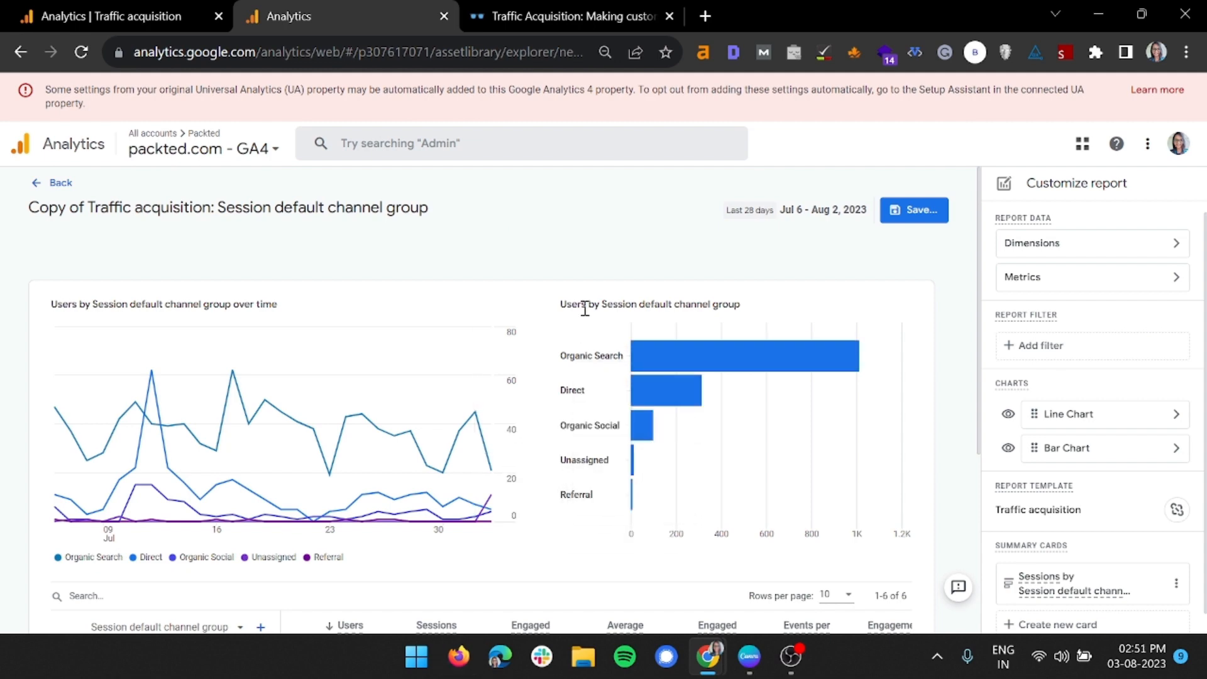
Make Session source the default dimension, place it first, remove all other primary dimensions, and apply.
left_click(1065, 250)
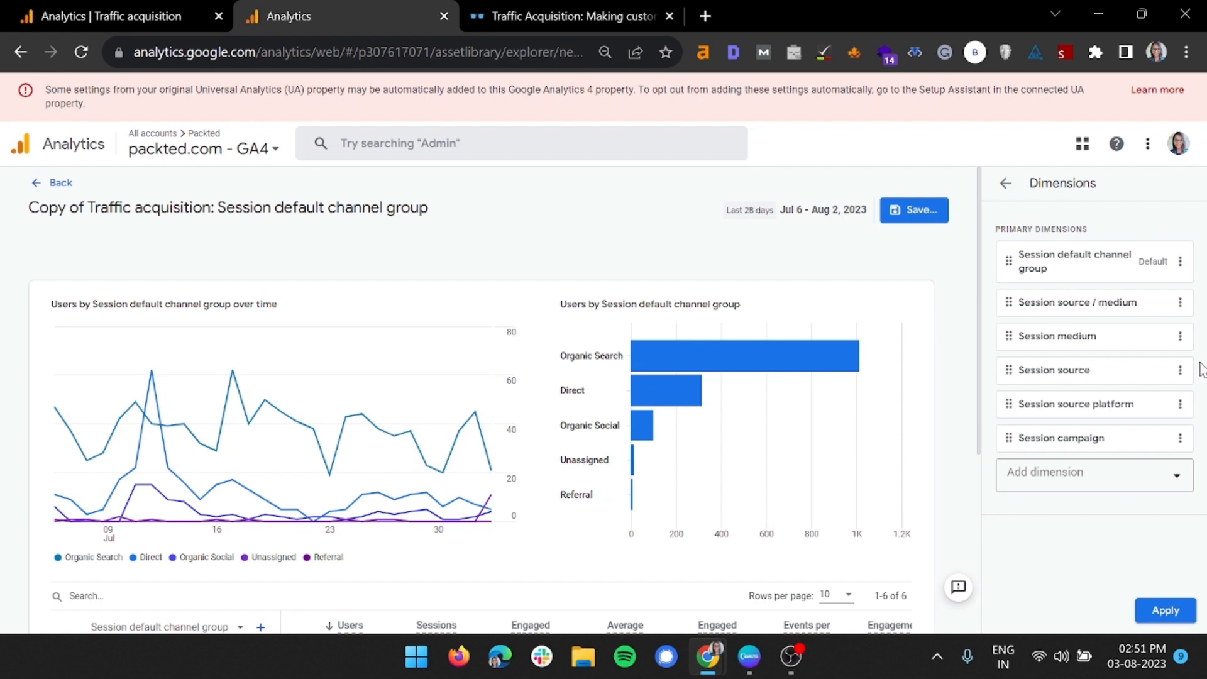
left_click(1180, 370)
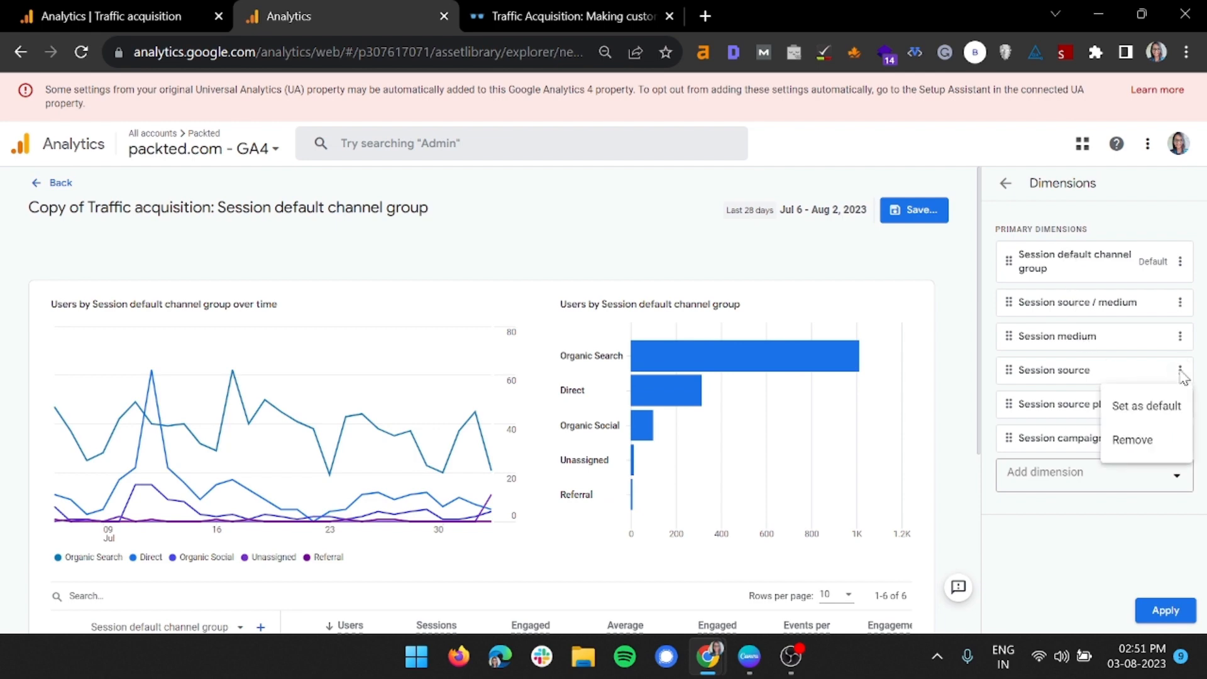
left_click(1160, 407)
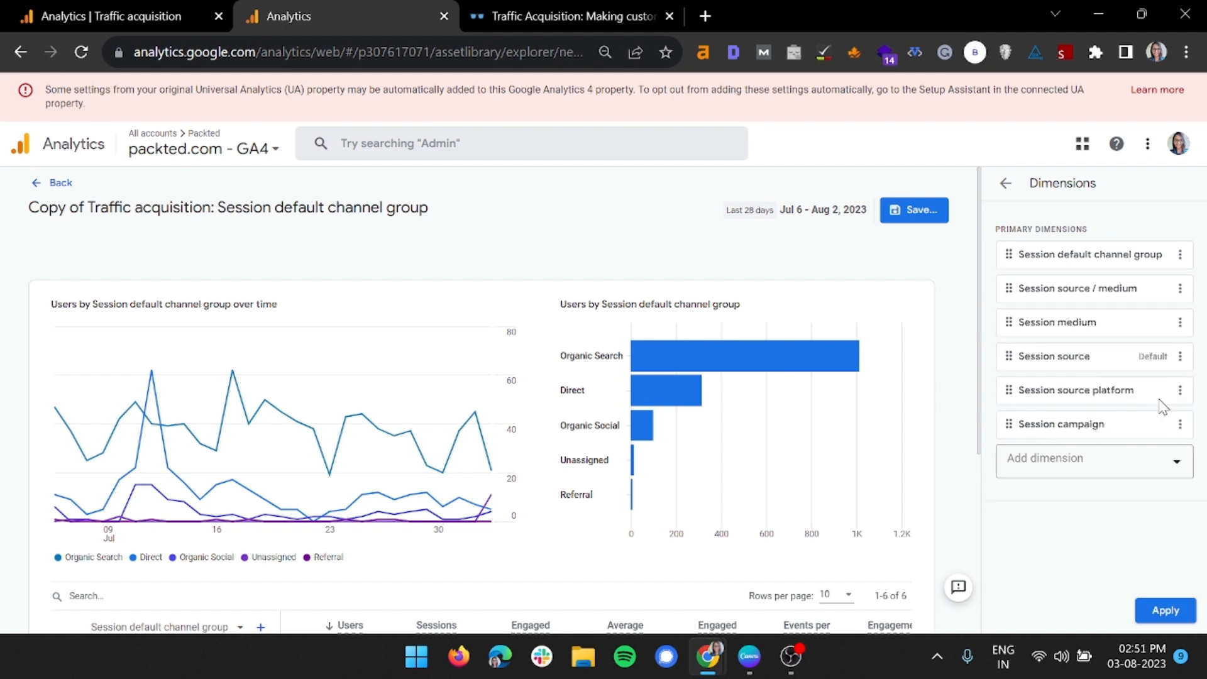
left_click_drag(1051, 362, 1043, 244)
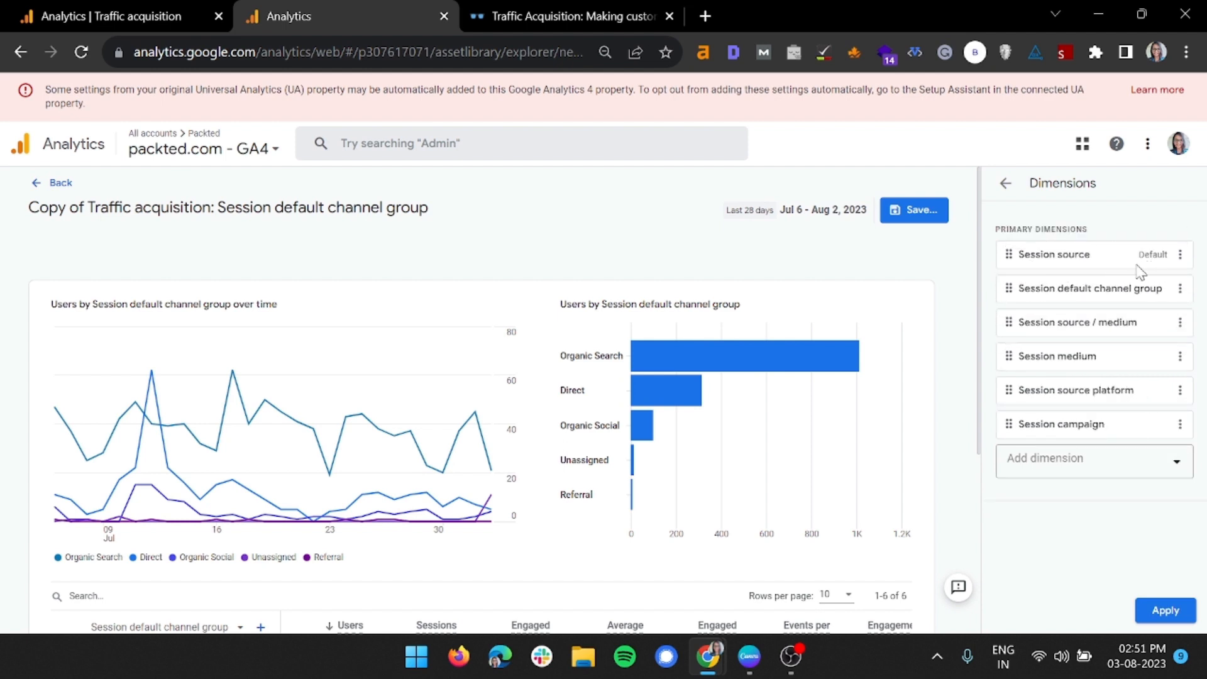
left_click(1180, 288)
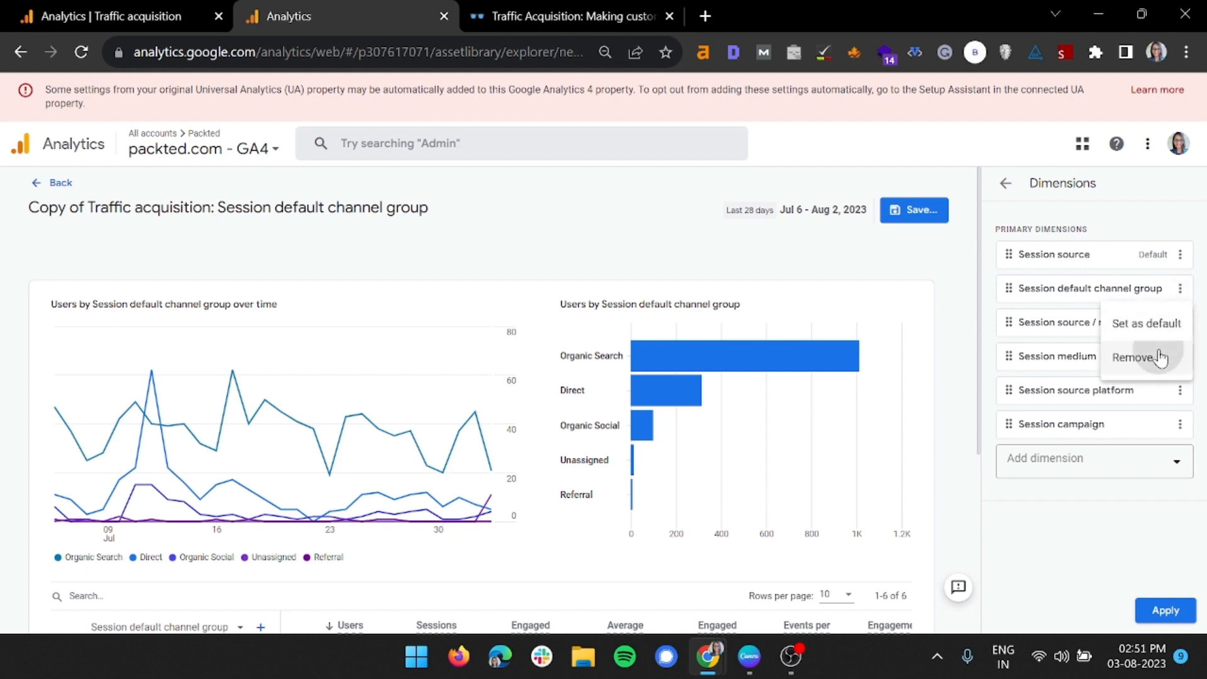
left_click(1163, 356)
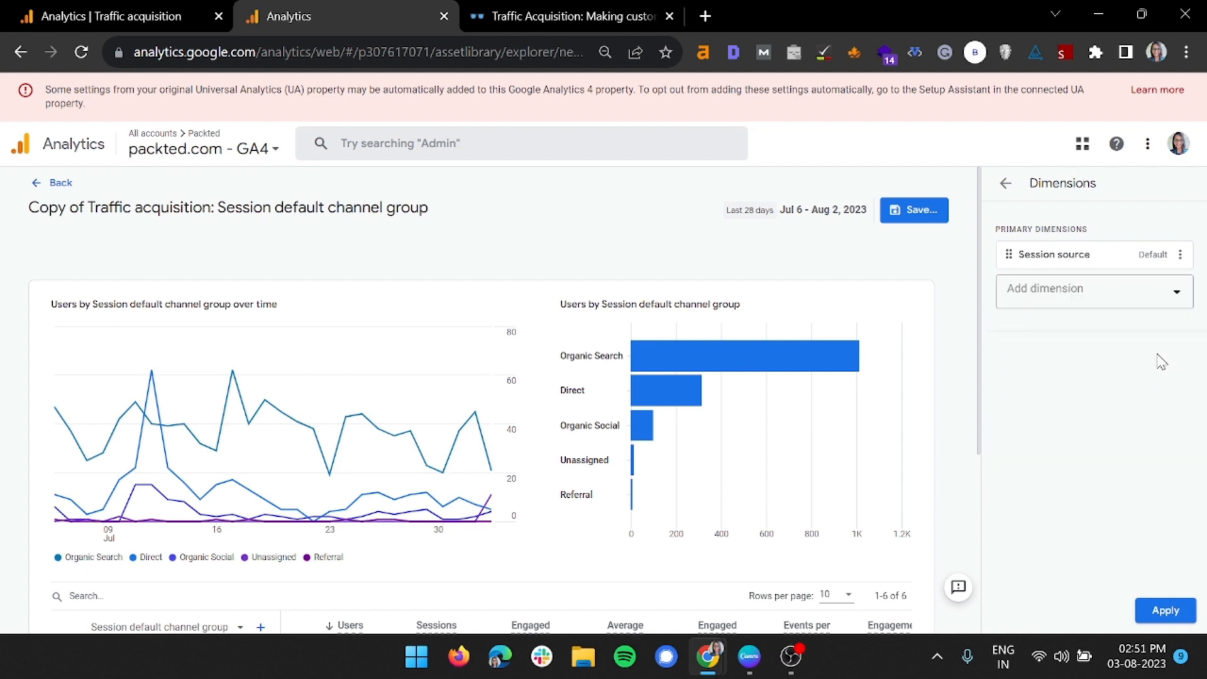
left_click(1171, 609)
scroll(406, 365, "down", 5)
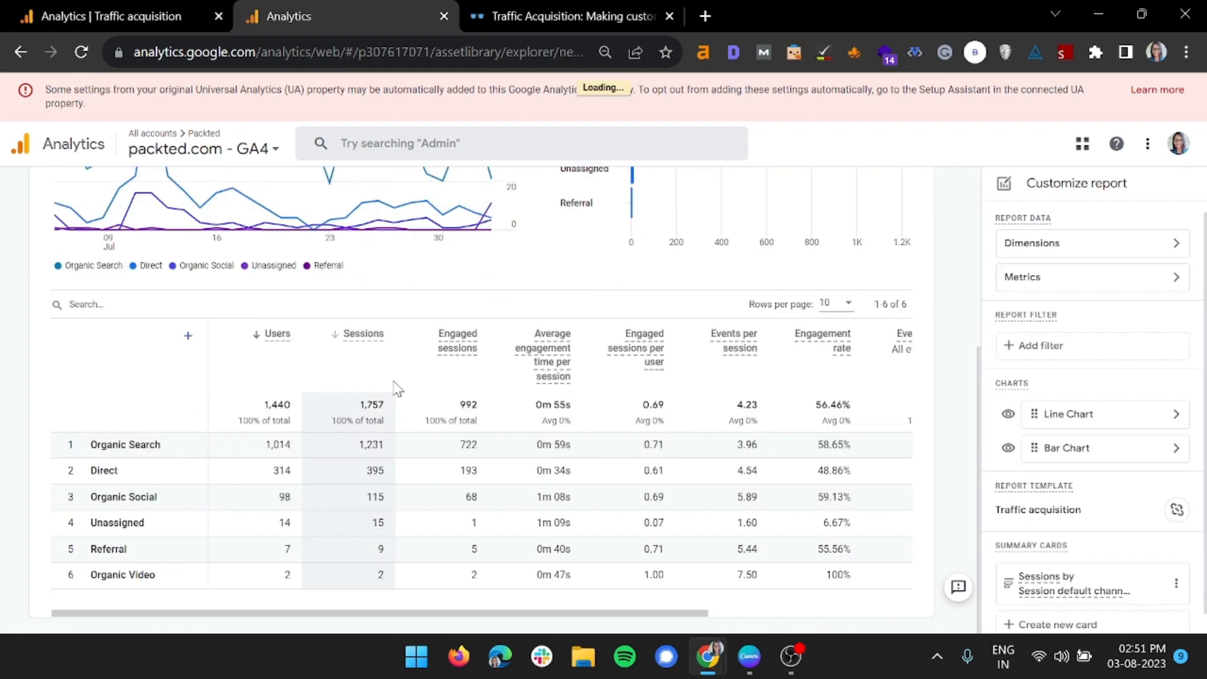
scroll(157, 463, "down", 2)
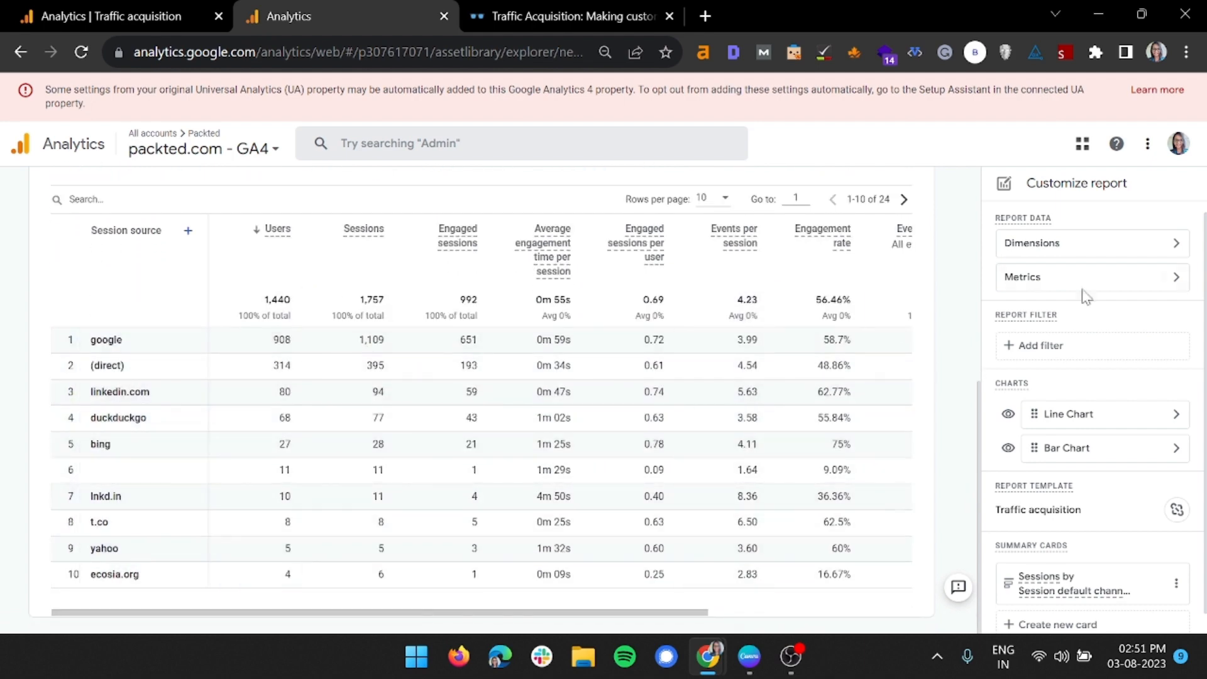
Add the Total users metric to the report and place it at the head of the metrics list.
left_click(1020, 284)
scroll(1072, 408, "down", 1)
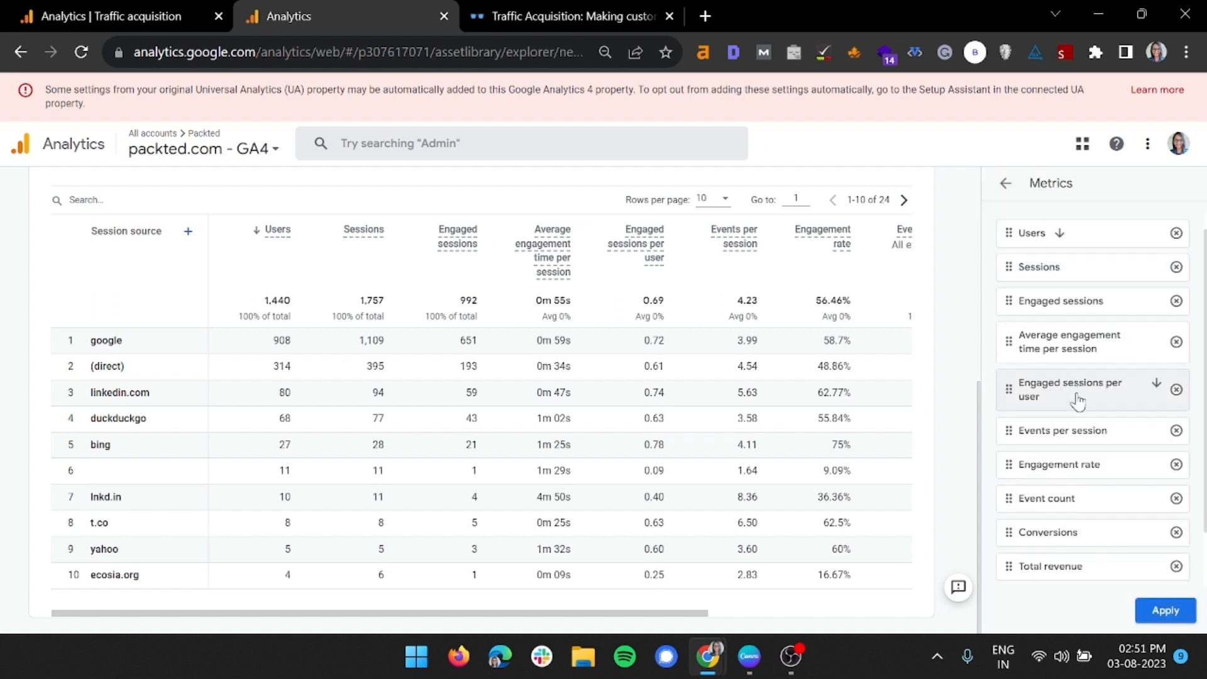
scroll(1077, 403, "down", 1)
left_click(1065, 536)
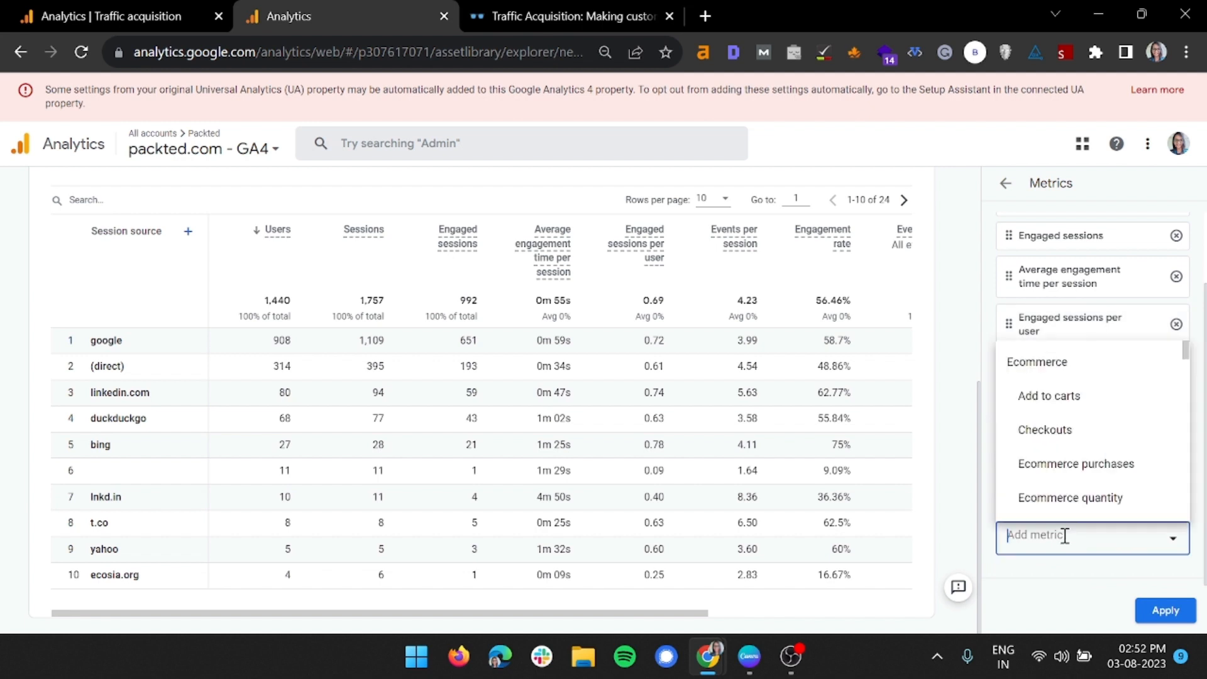
type("tota")
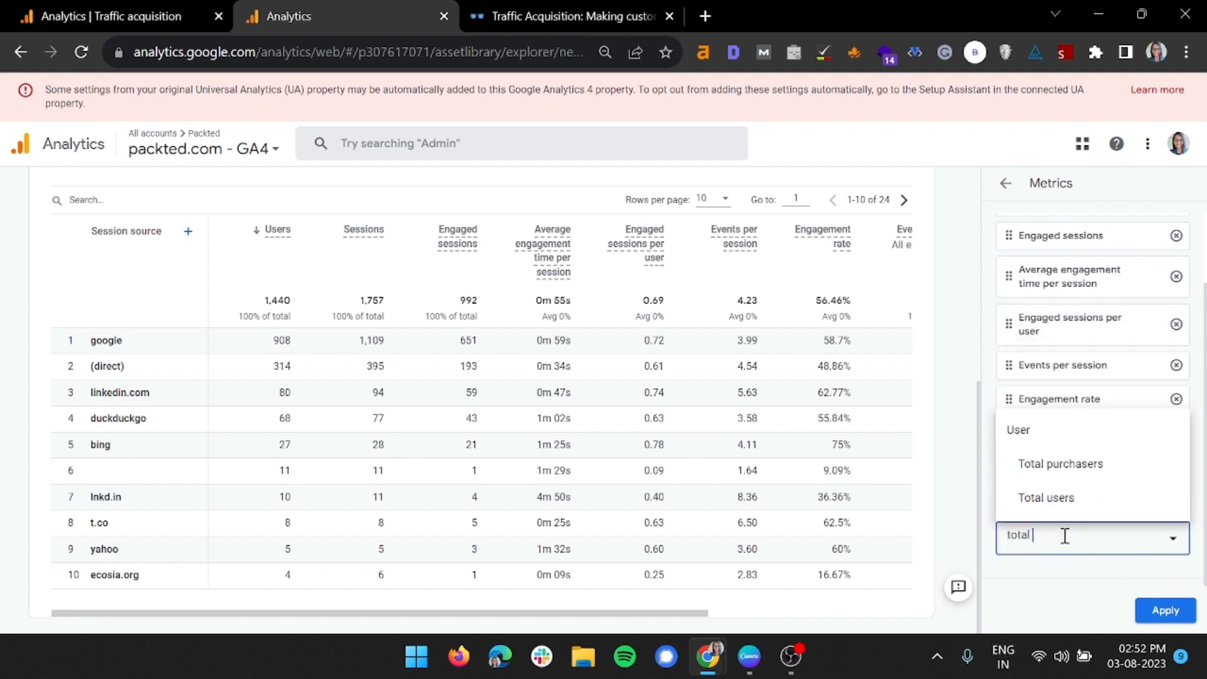
type("l")
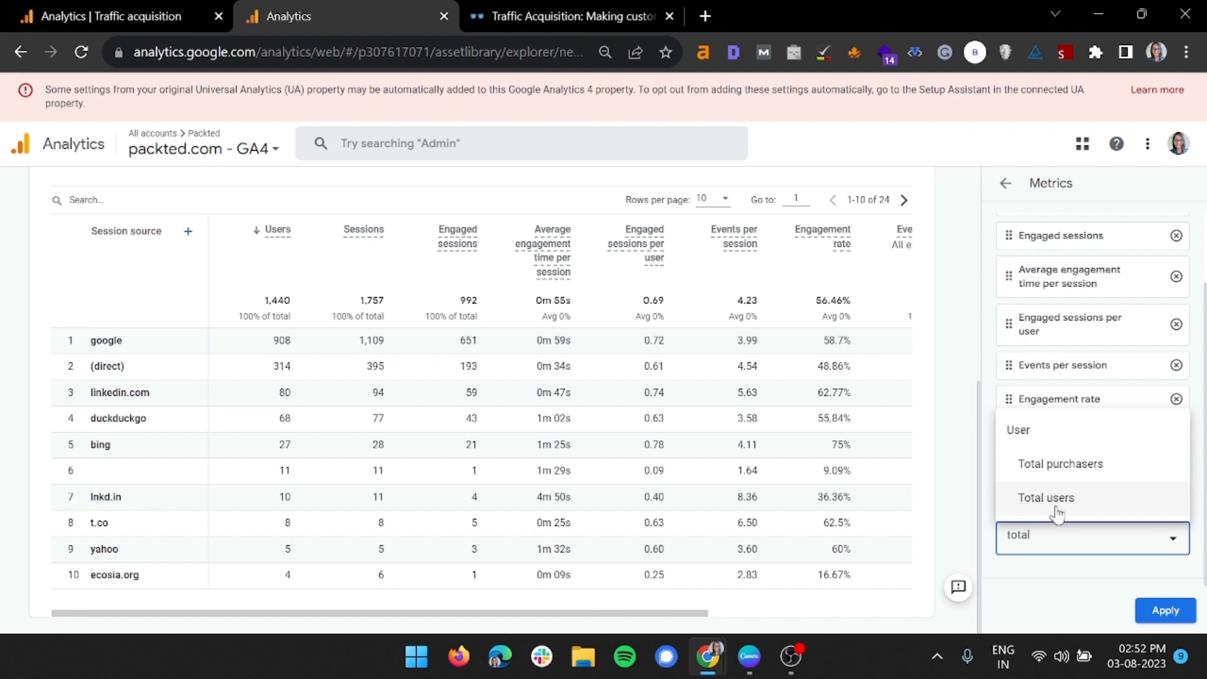
left_click(1057, 502)
left_click_drag(1008, 534, 1019, 254)
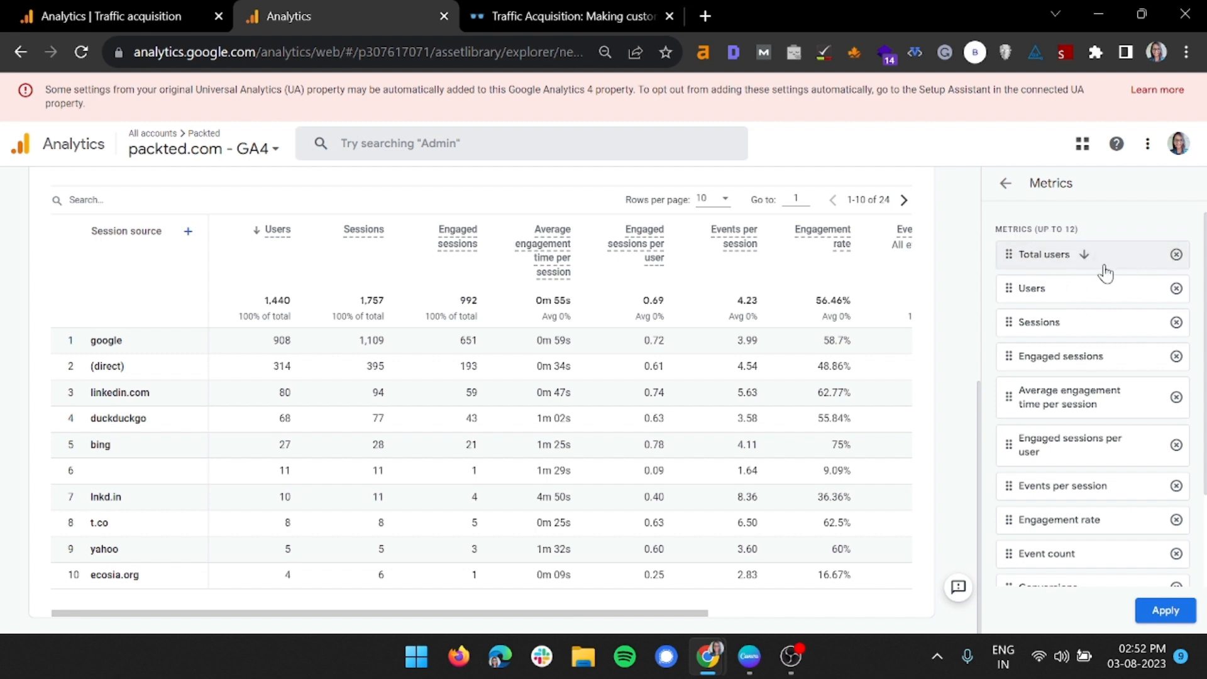
Remove the Sessions, Engaged sessions, Events per session, Engagement rate, Event count, Conversions and Total revenue metrics, and apply.
left_click(1176, 321)
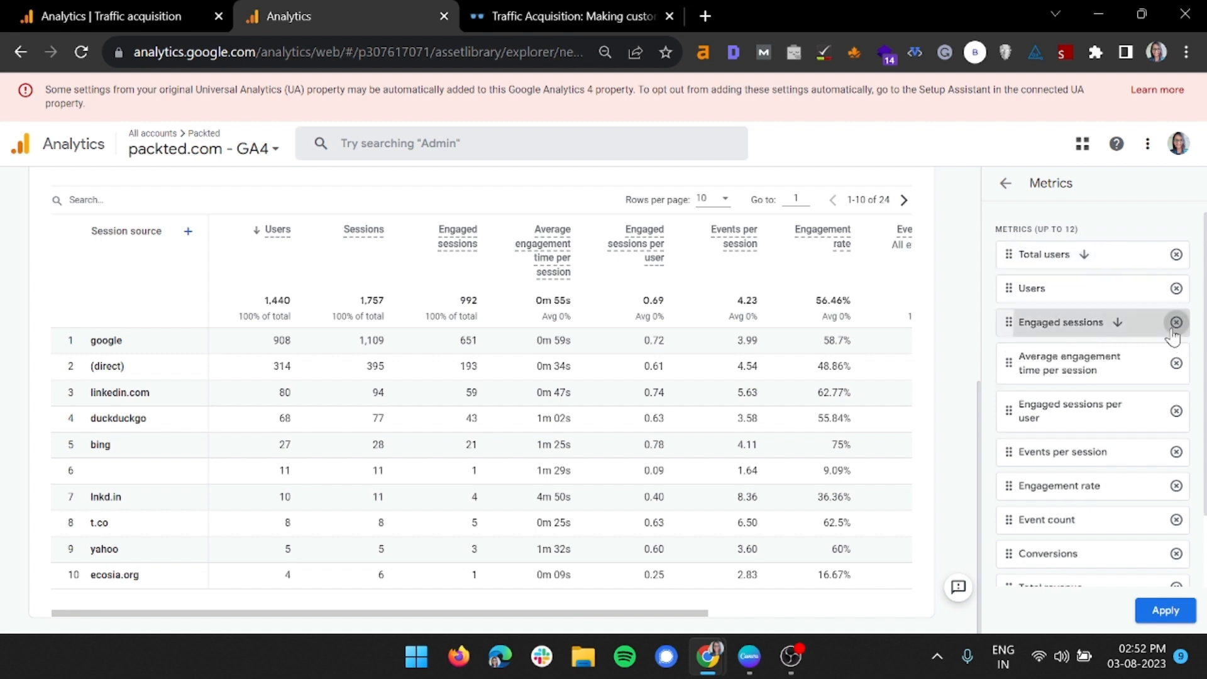
left_click(1176, 322)
left_click(1176, 417)
left_click(1176, 417)
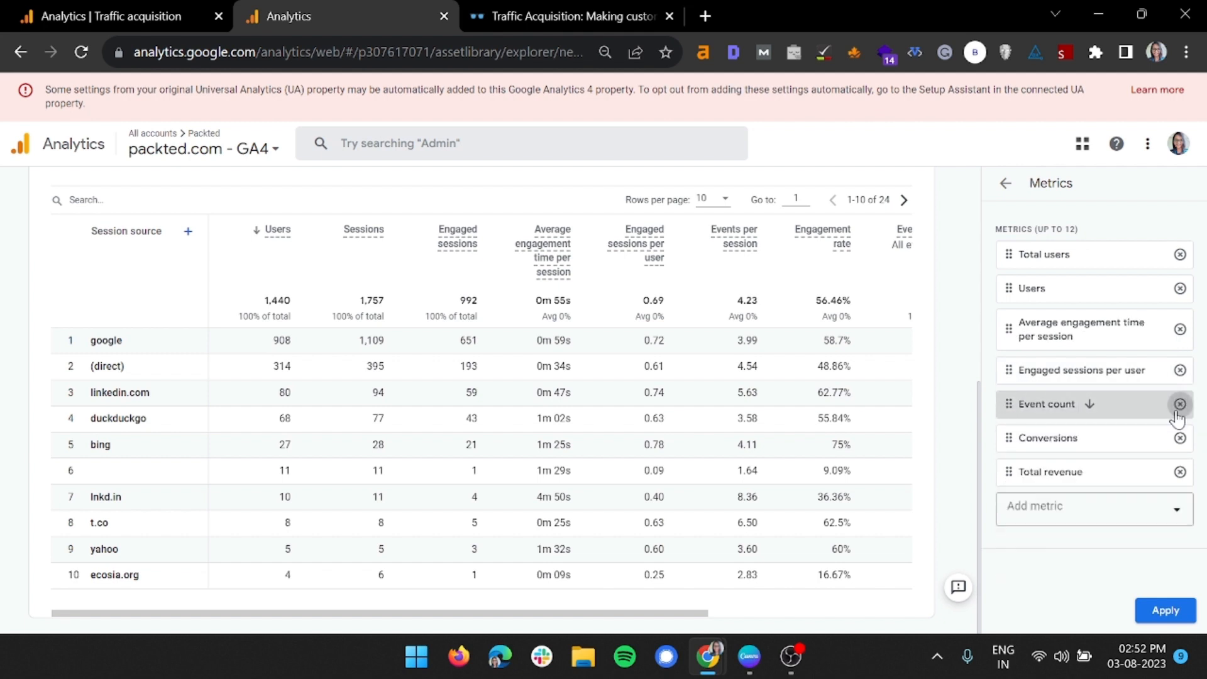
left_click(1179, 405)
left_click(1178, 405)
left_click(1179, 404)
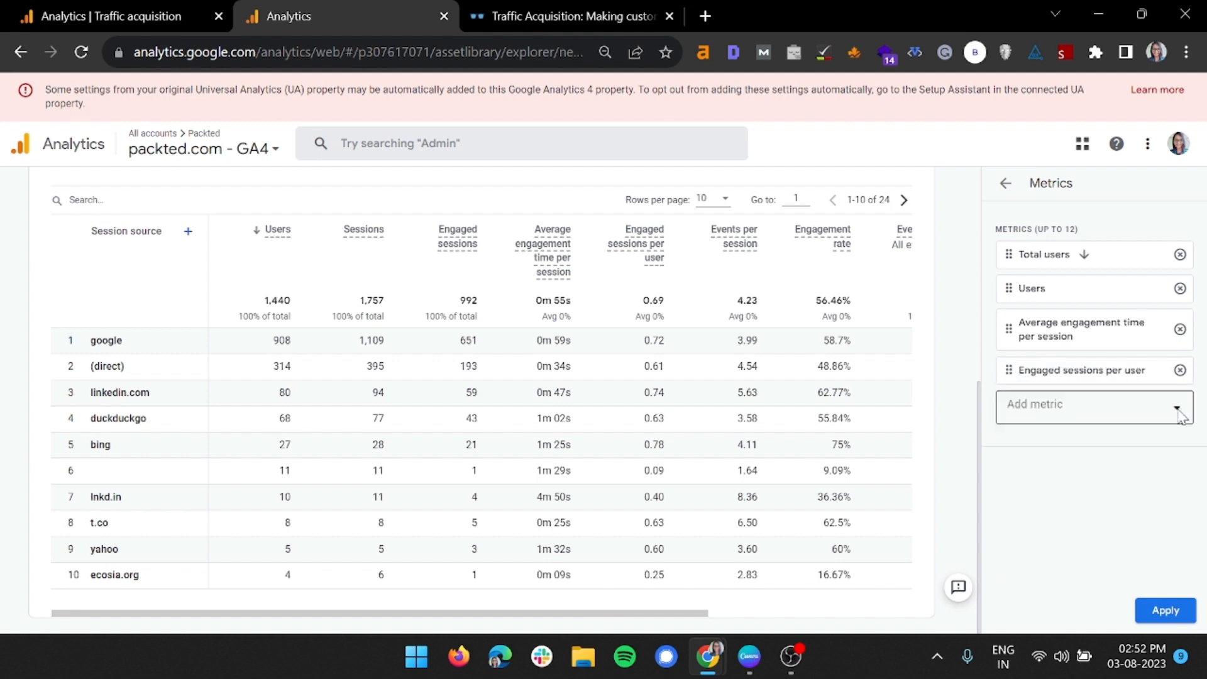
left_click(1165, 613)
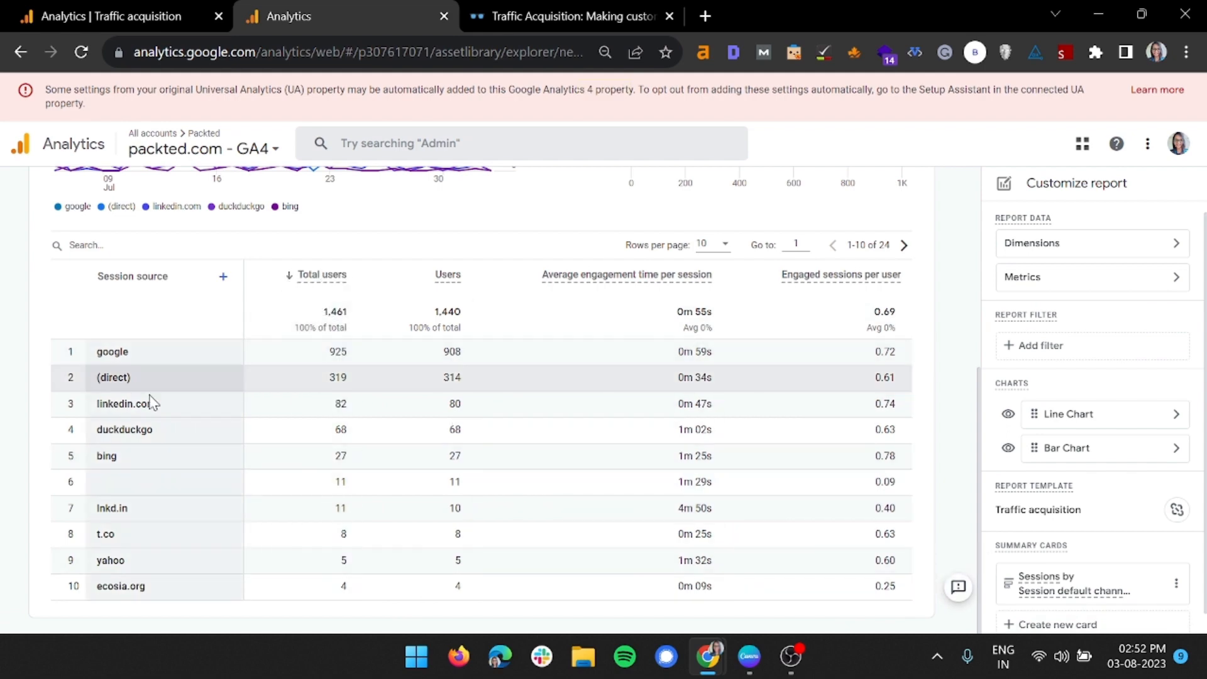
scroll(135, 481, "up", 5)
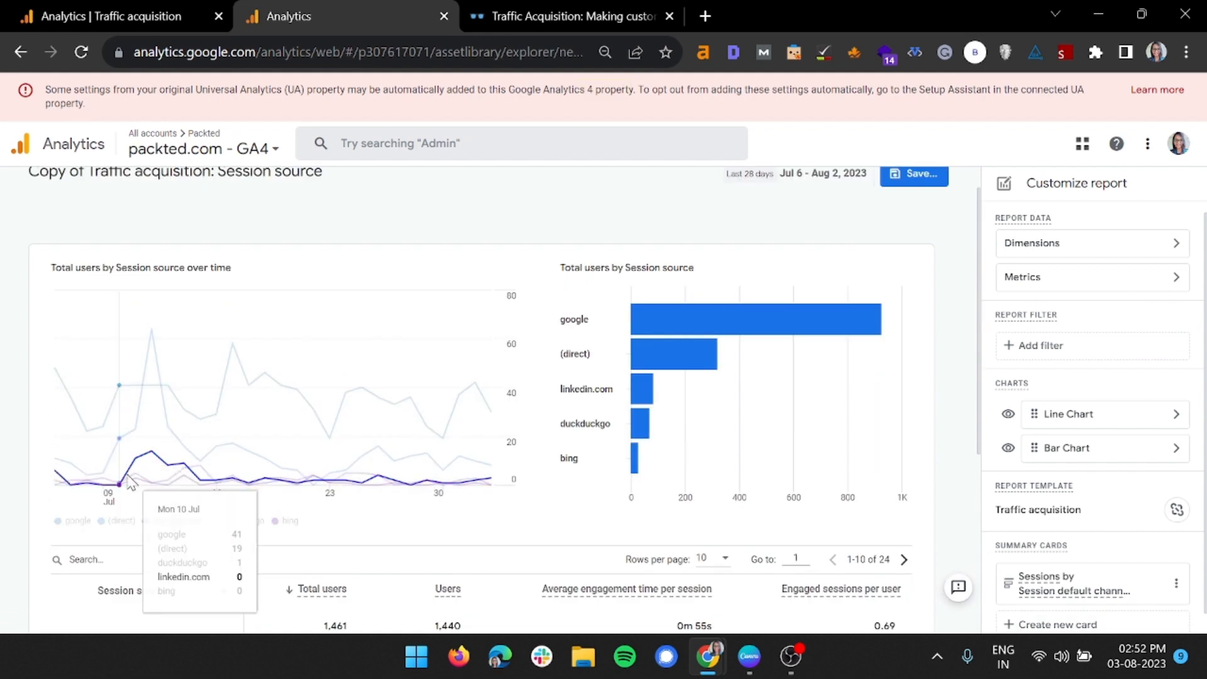
Start a report filter that includes only Country United States.
scroll(129, 452, "down", 5)
scroll(151, 522, "up", 6)
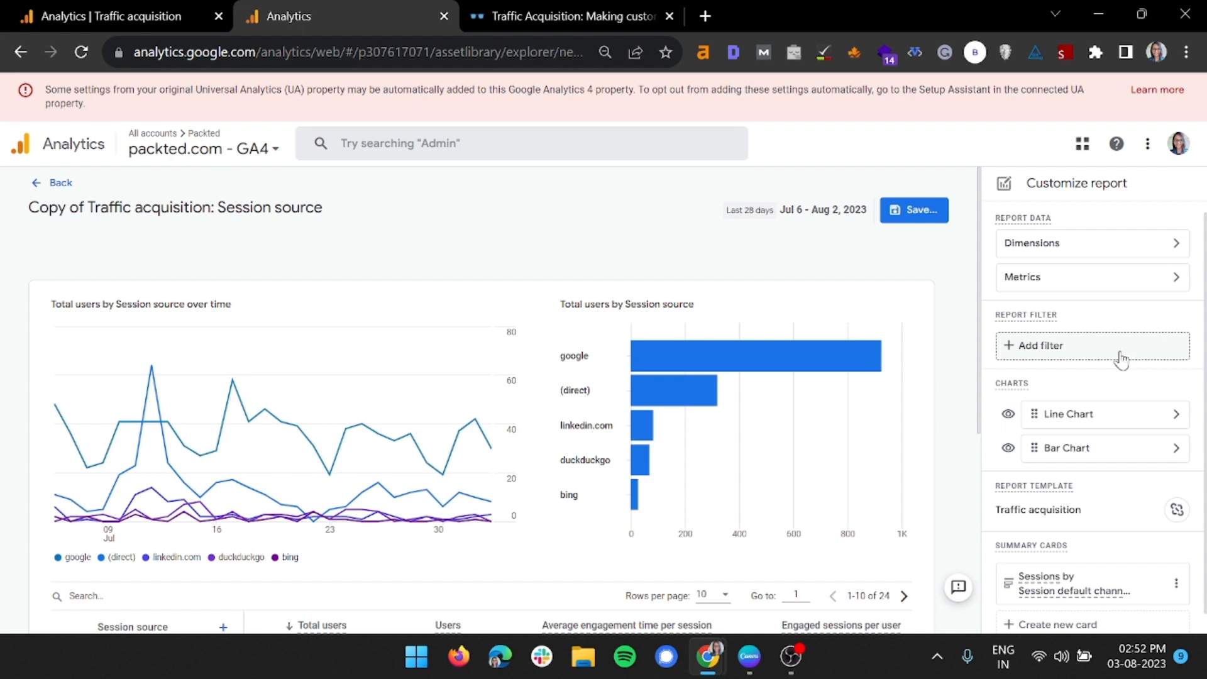
left_click(1061, 352)
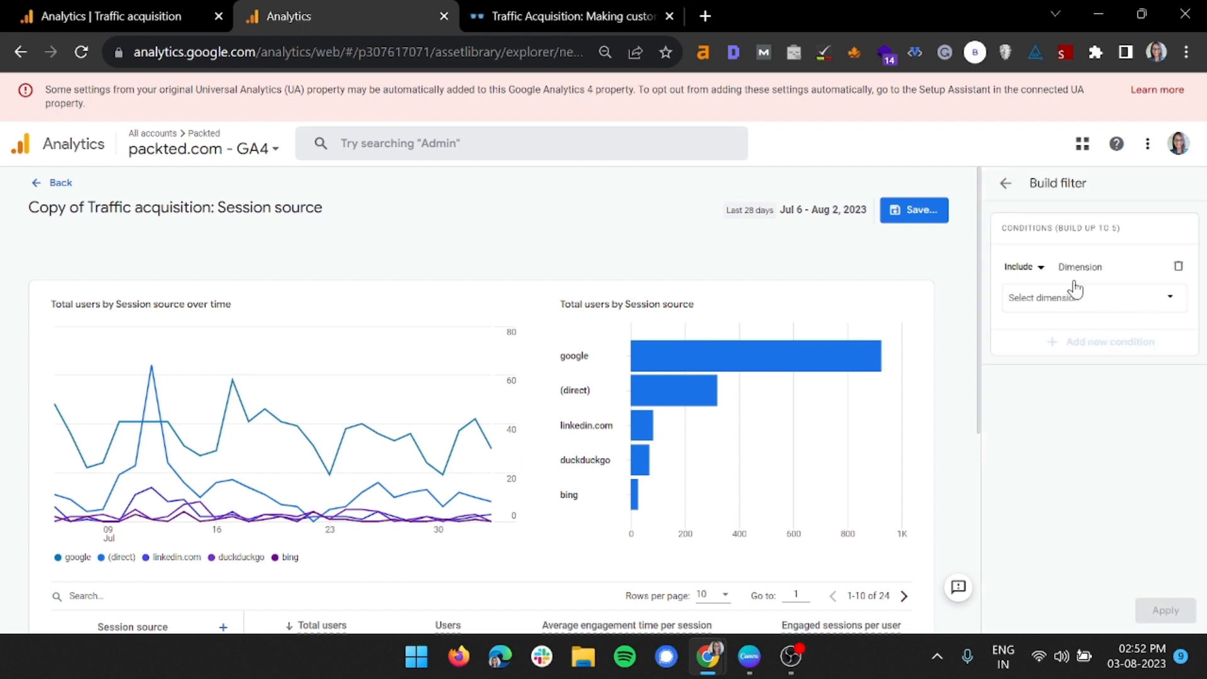
left_click(1071, 298)
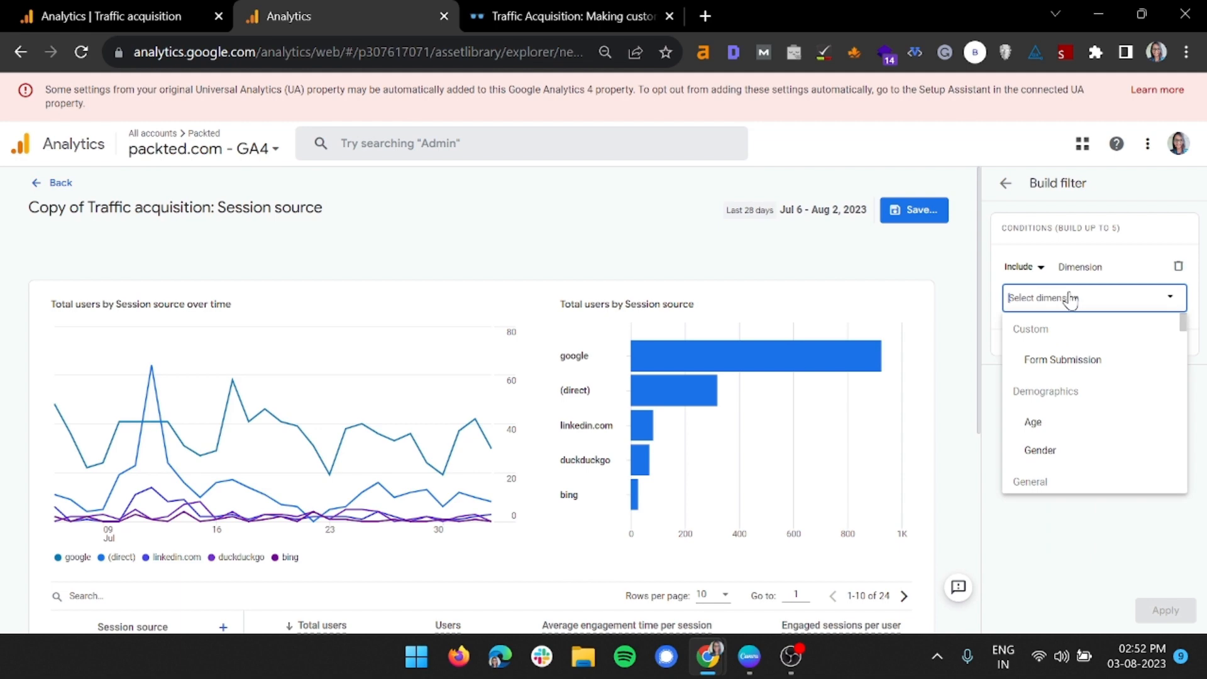
type("coun")
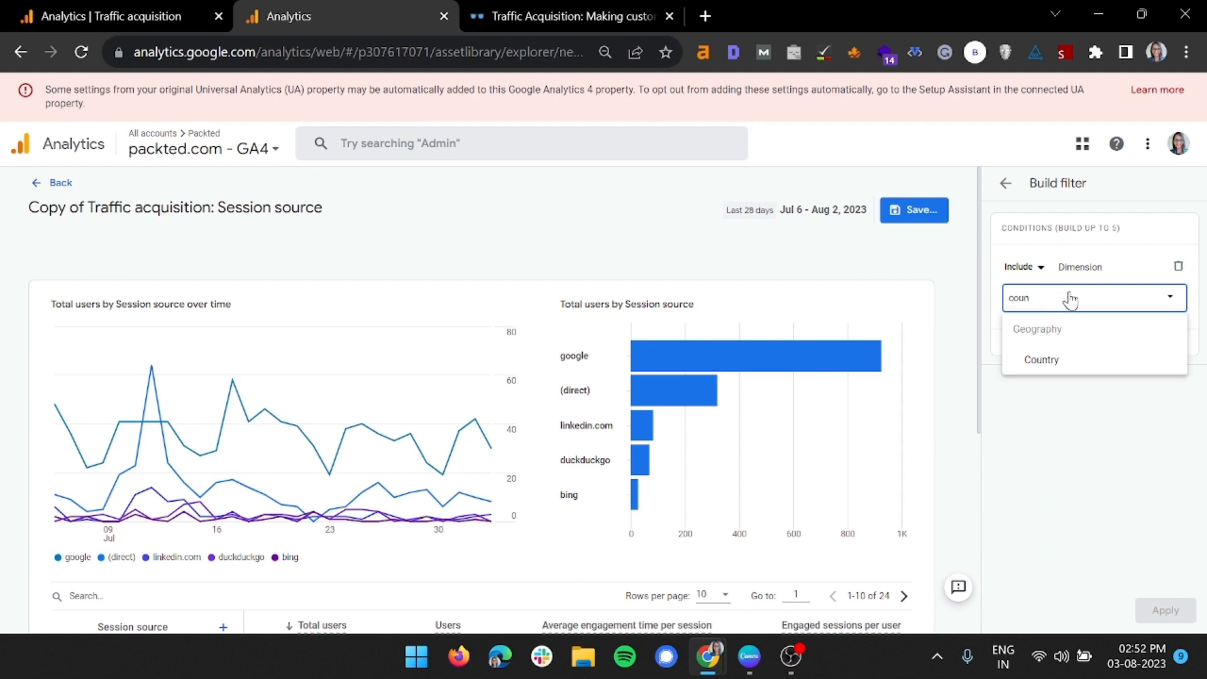
left_click(1069, 363)
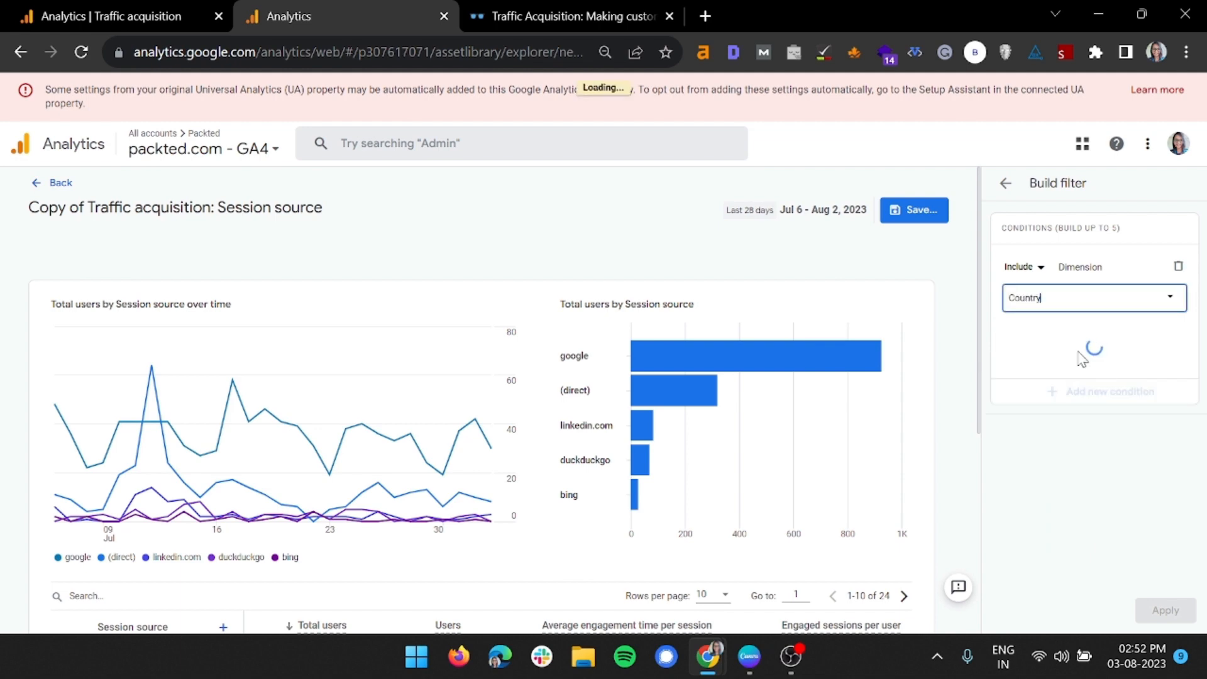
left_click(1079, 353)
left_click(1068, 408)
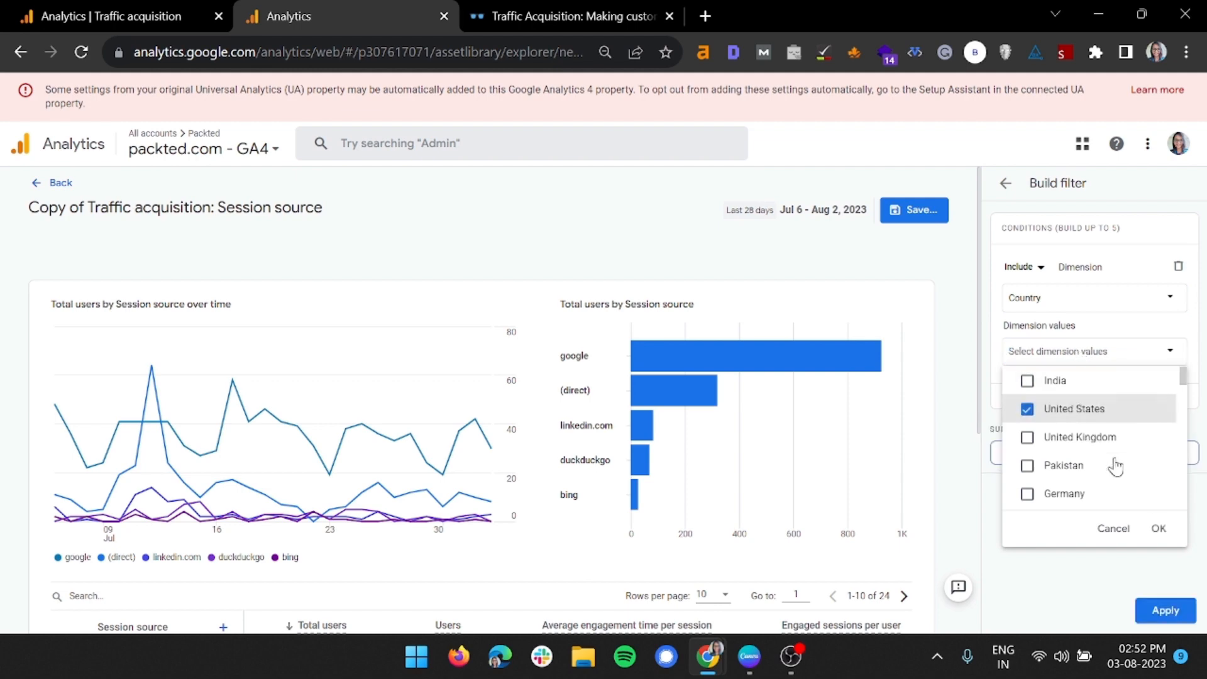
left_click(1158, 528)
Add a second filter condition including Operating system Windows, and apply the filter to the session source report.
left_click(1099, 396)
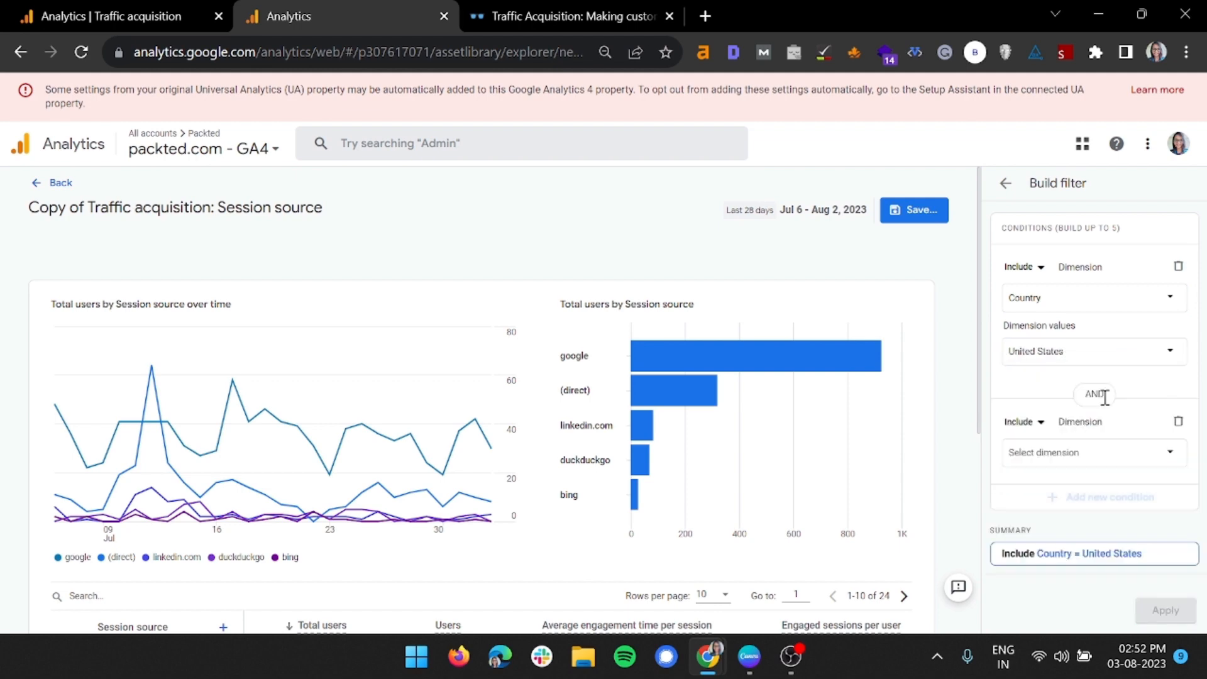
left_click(1075, 462)
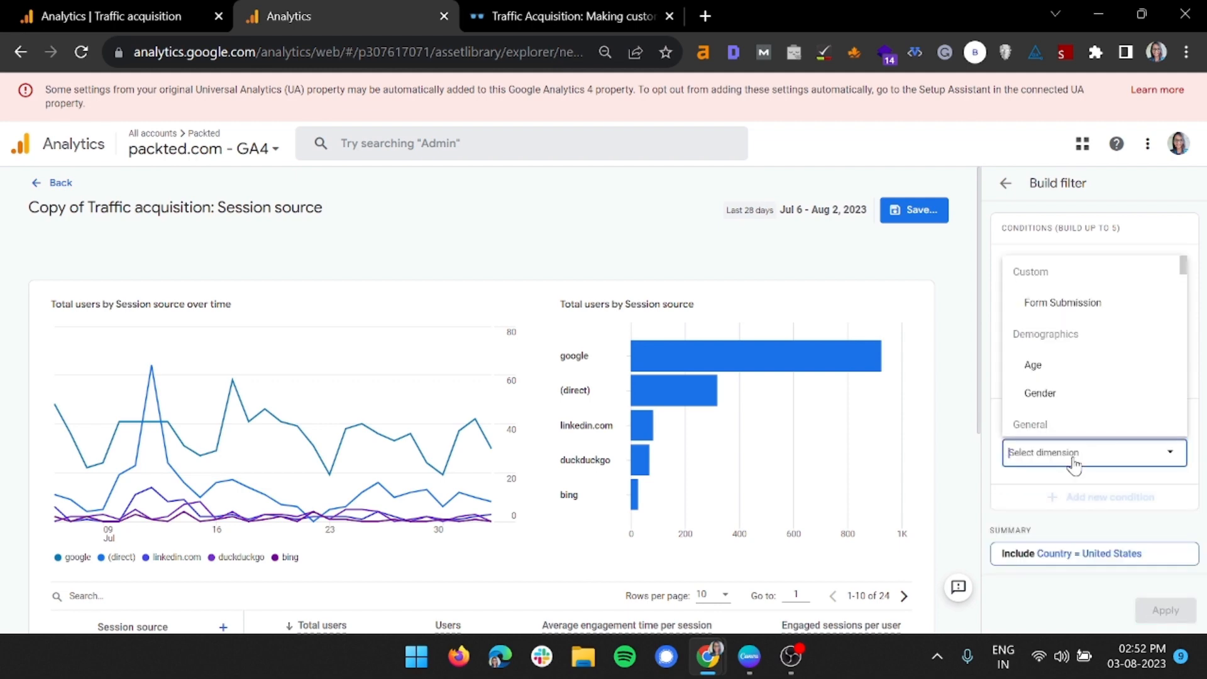
type("ope")
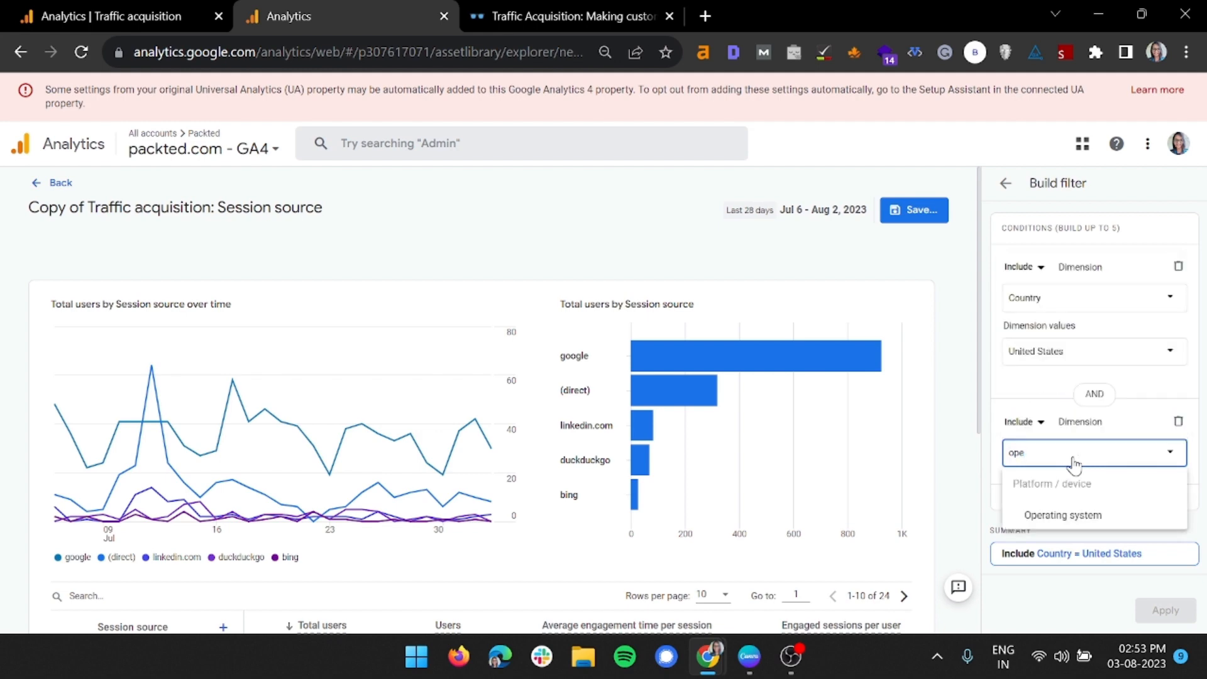
left_click(1096, 512)
left_click(1097, 506)
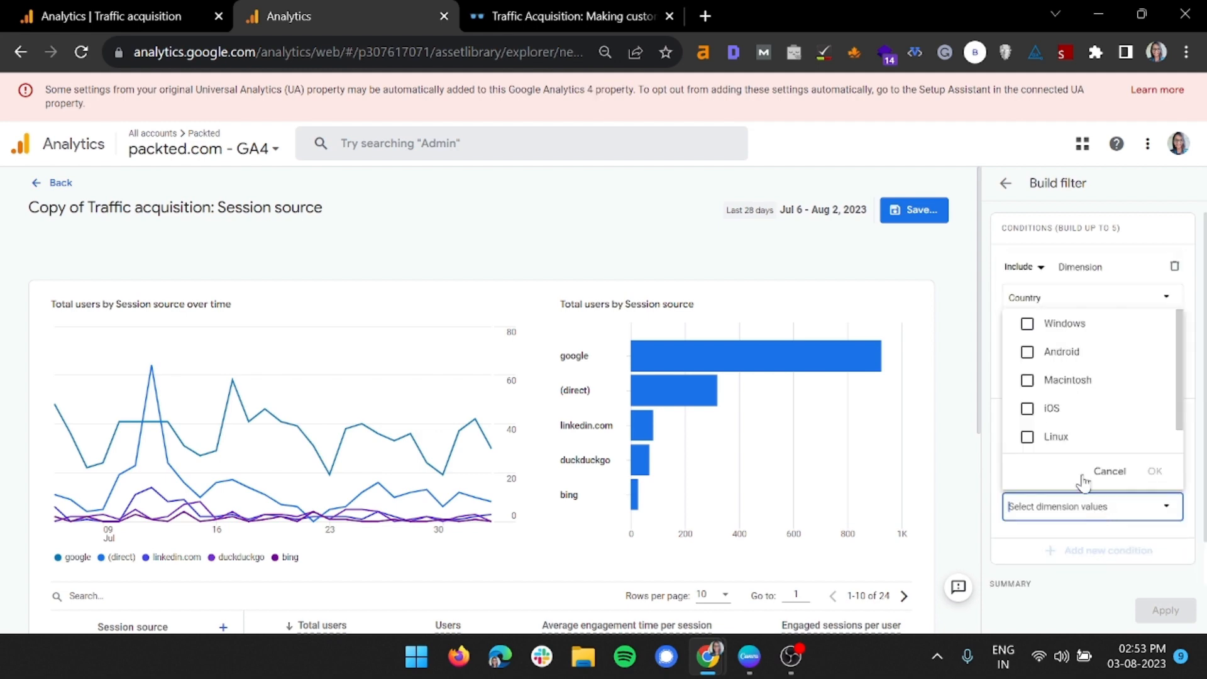
left_click(1027, 323)
left_click(1154, 470)
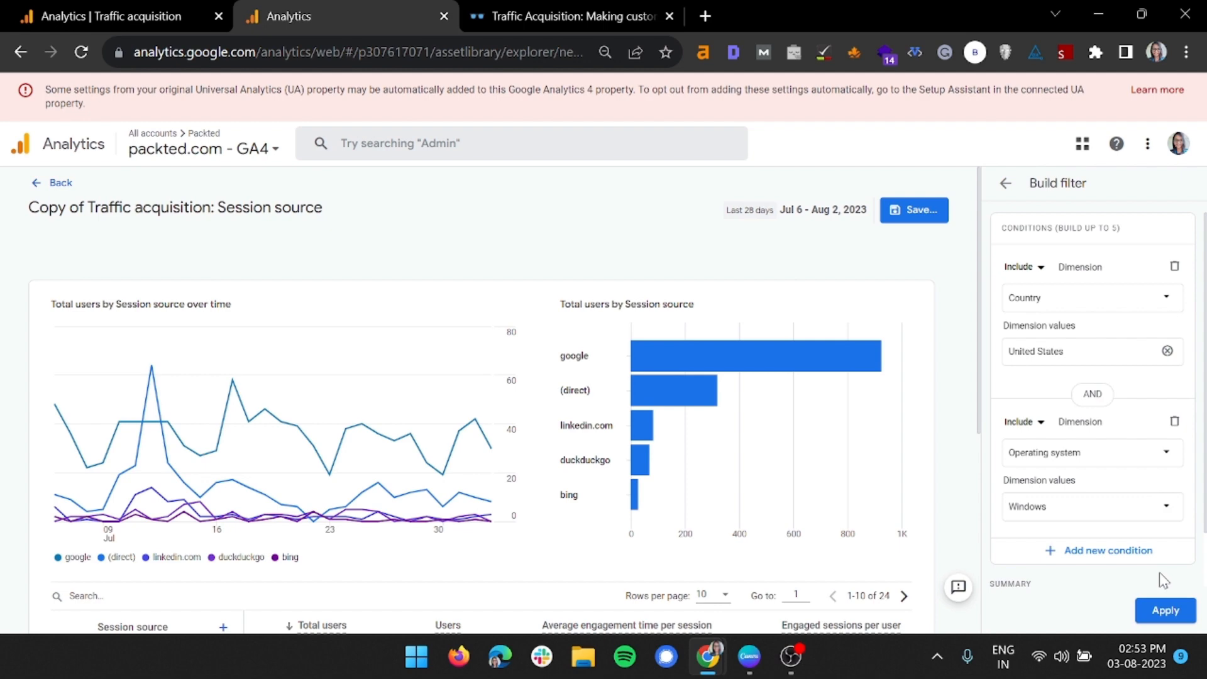
left_click(1161, 610)
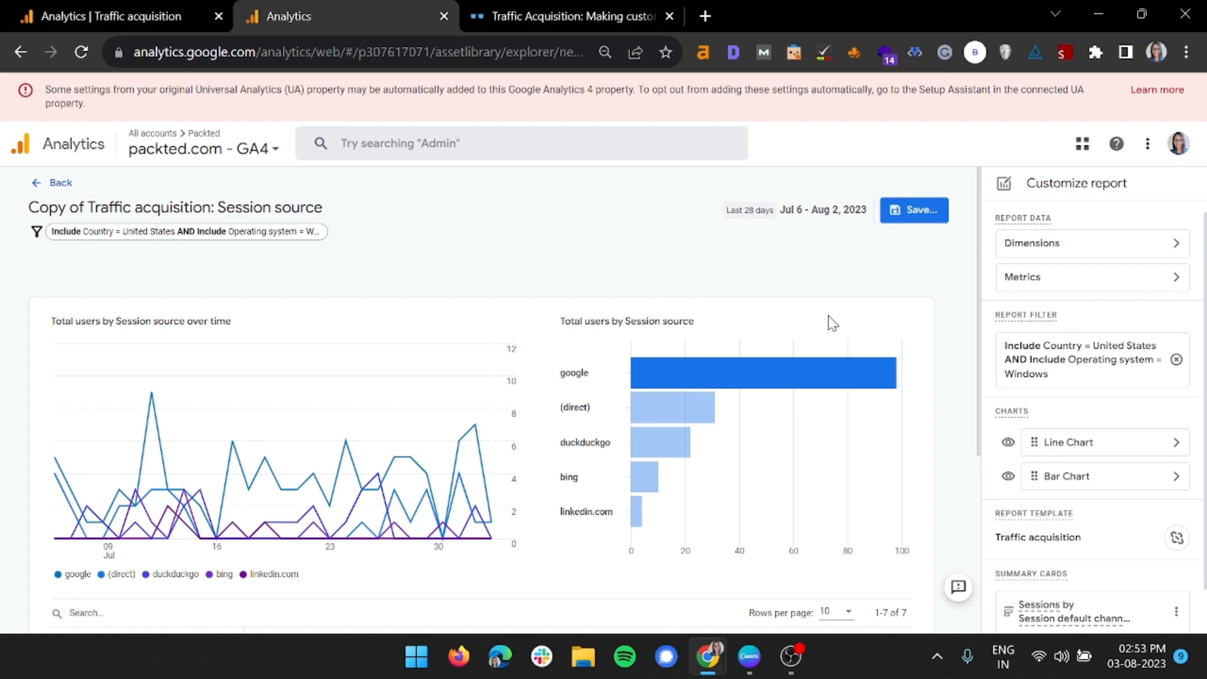
Hide the bar chart of the session source report and review the line chart and filtered table.
left_click(1009, 478)
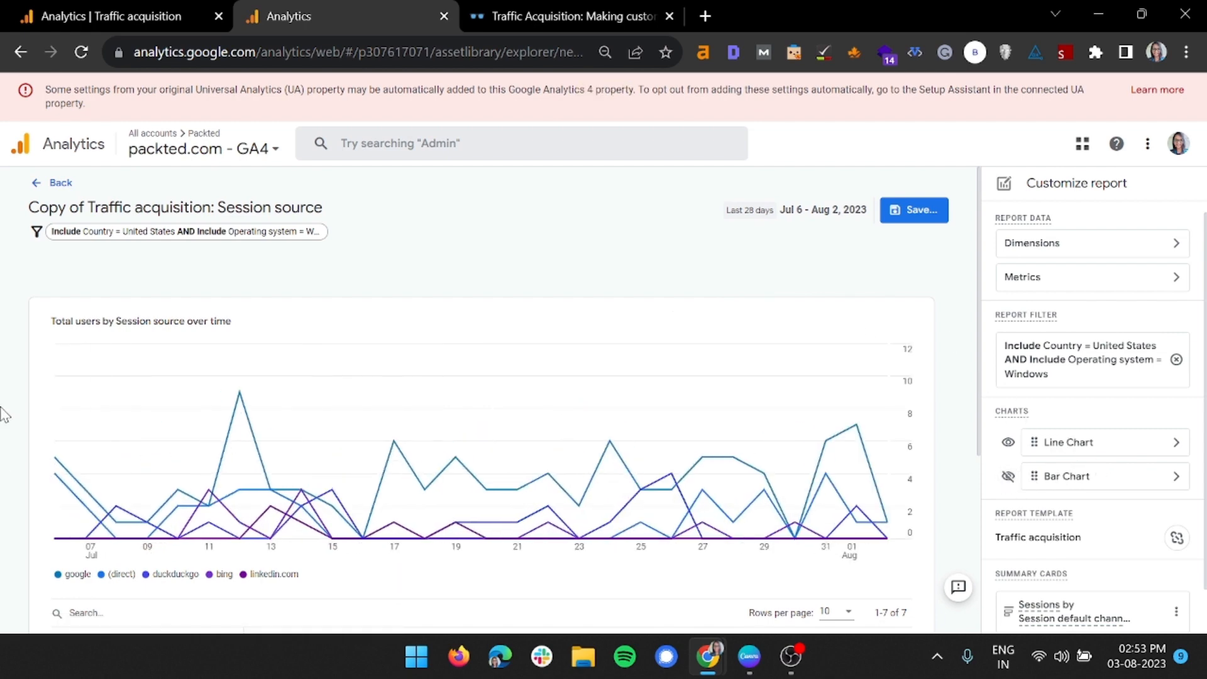
scroll(7, 407, "down", 5)
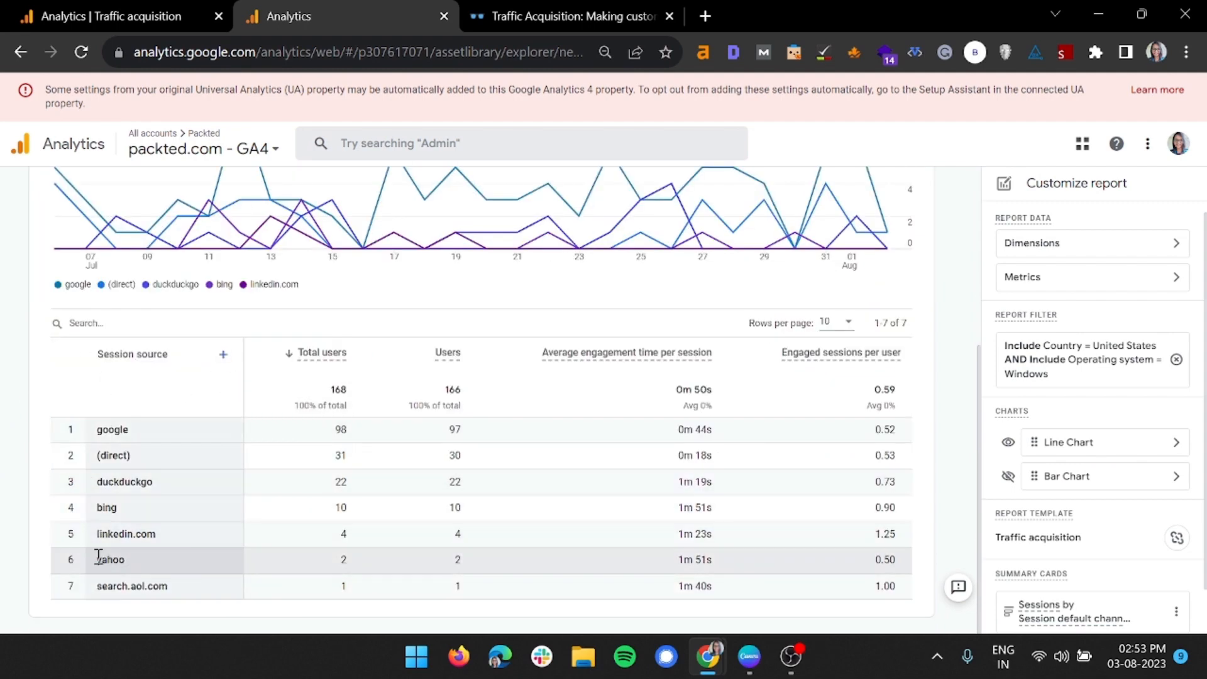
scroll(126, 478, "up", 5)
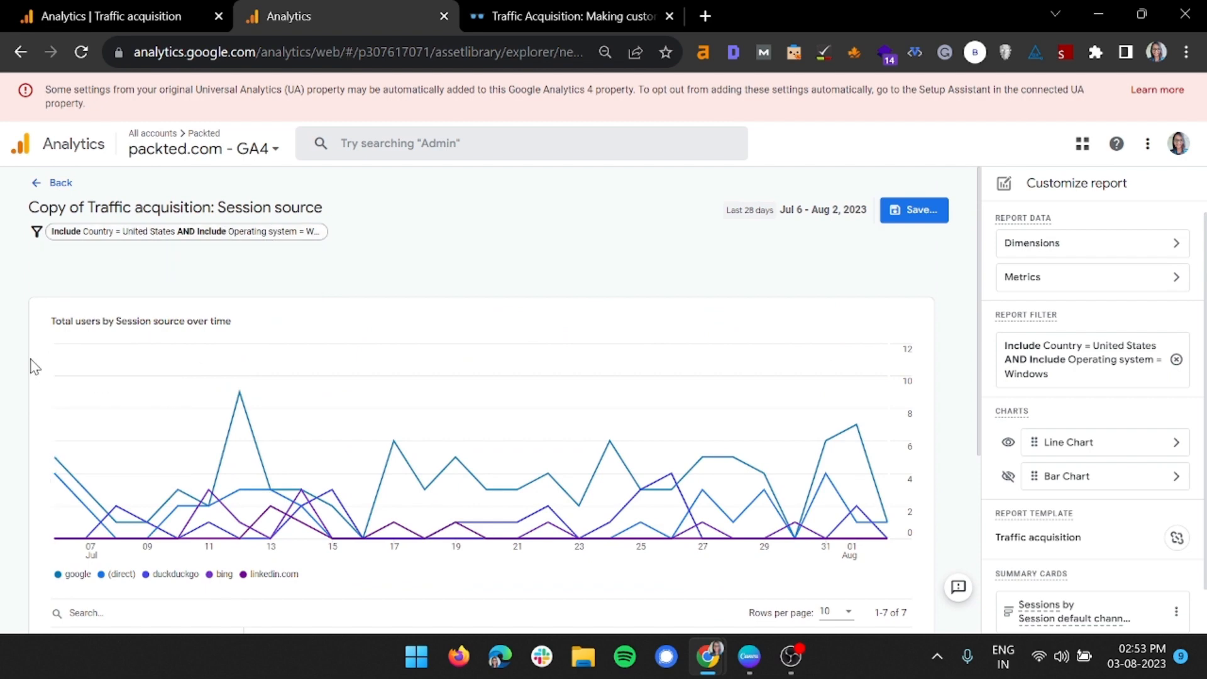
scroll(497, 453, "down", 5)
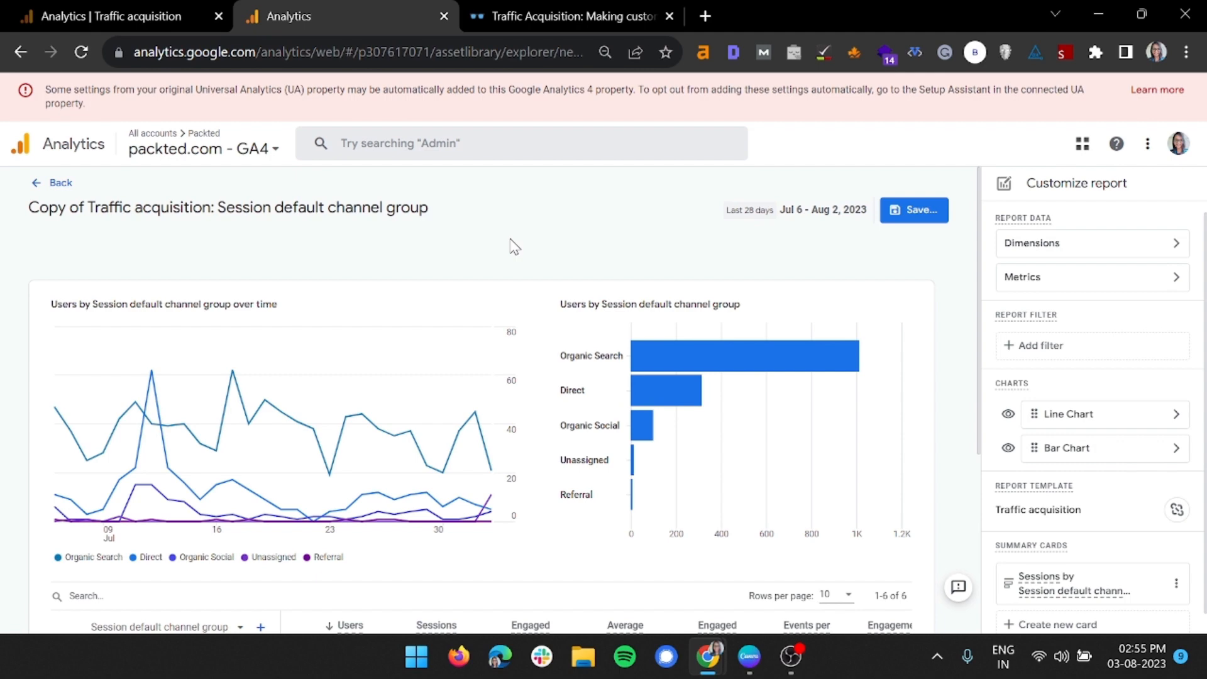
Keep Session default channel group as the only primary dimension of the new Traffic acquisition copy, and apply.
scroll(514, 246, "down", 5)
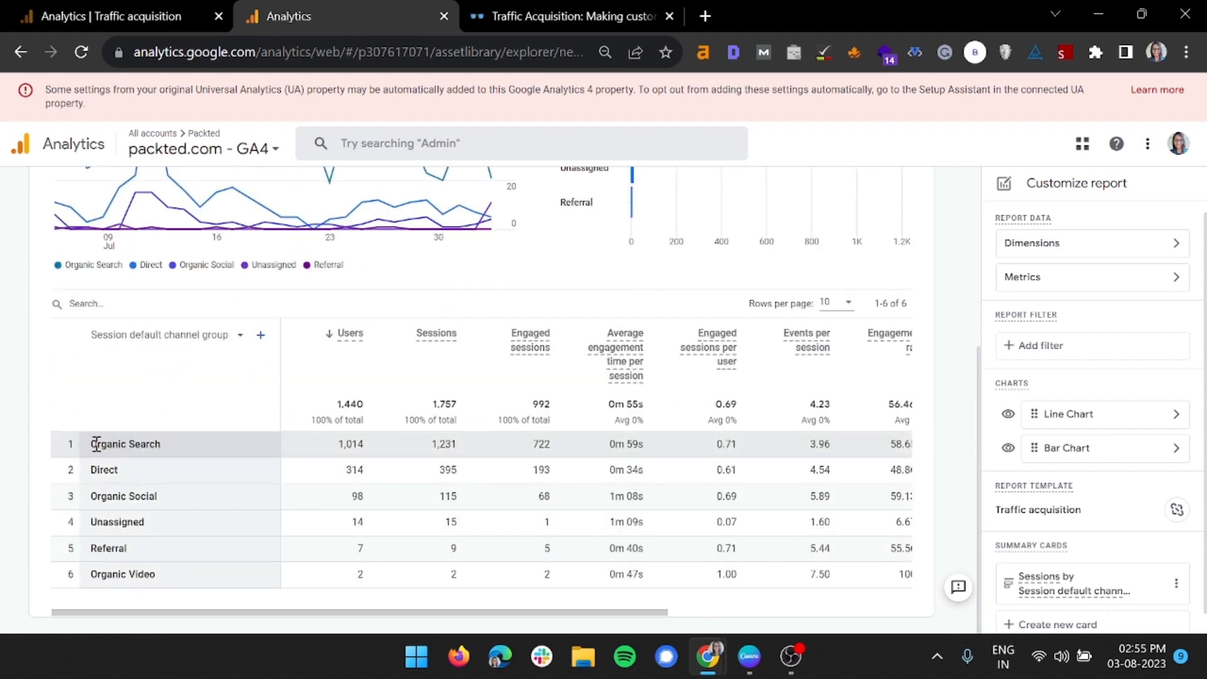
left_click_drag(91, 444, 175, 451)
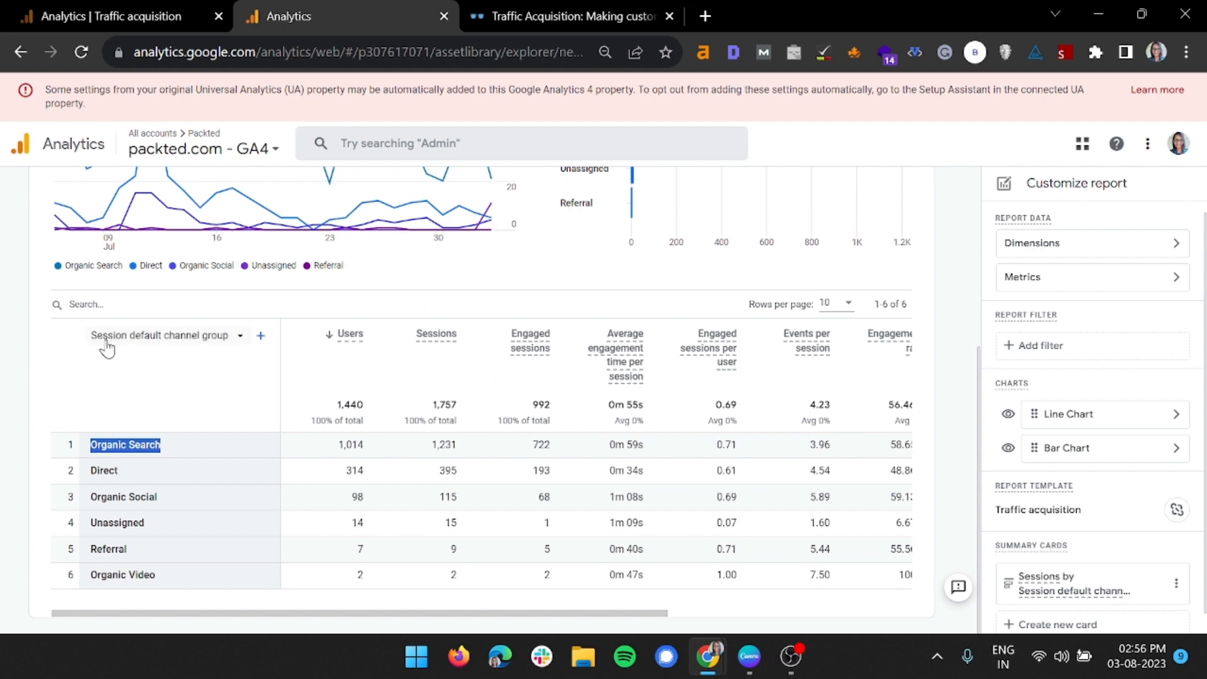
left_click(176, 447)
scroll(182, 420, "up", 5)
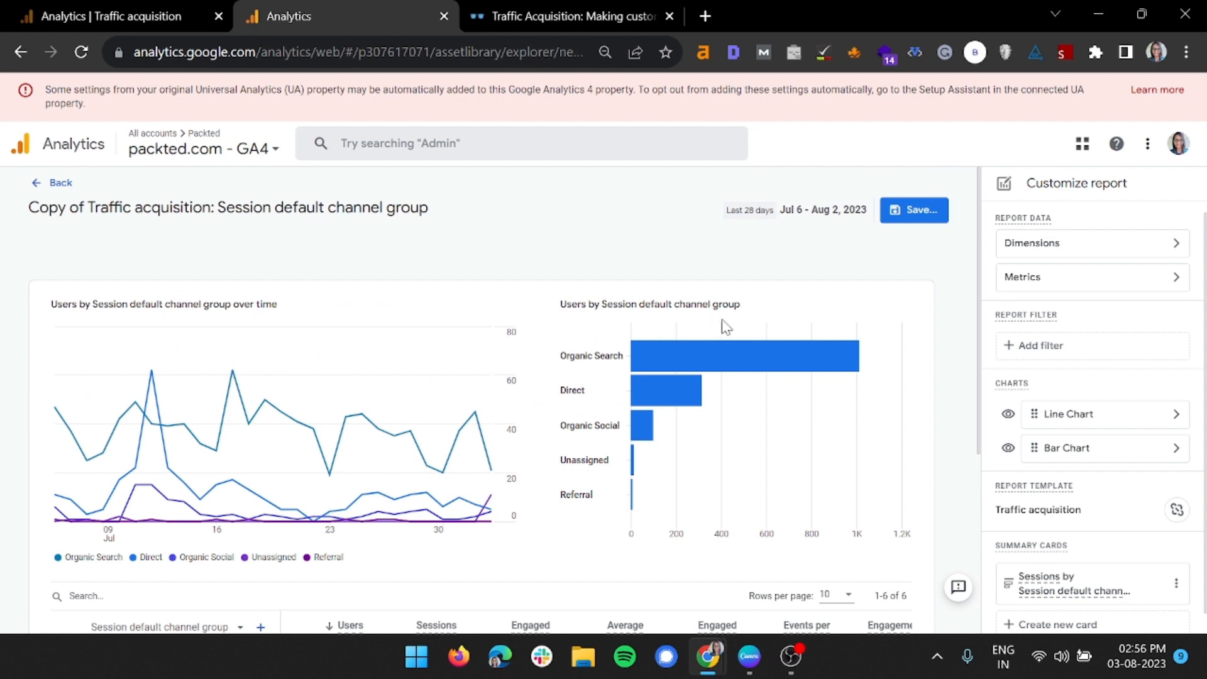
left_click(1084, 244)
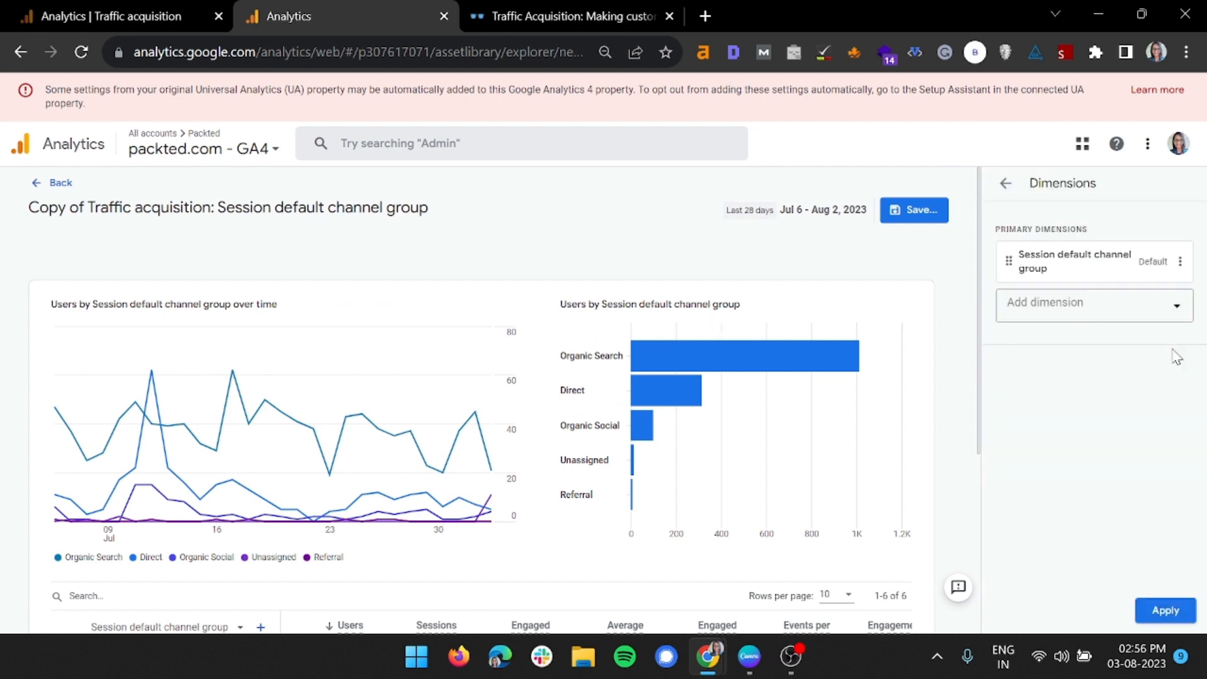
left_click(1164, 616)
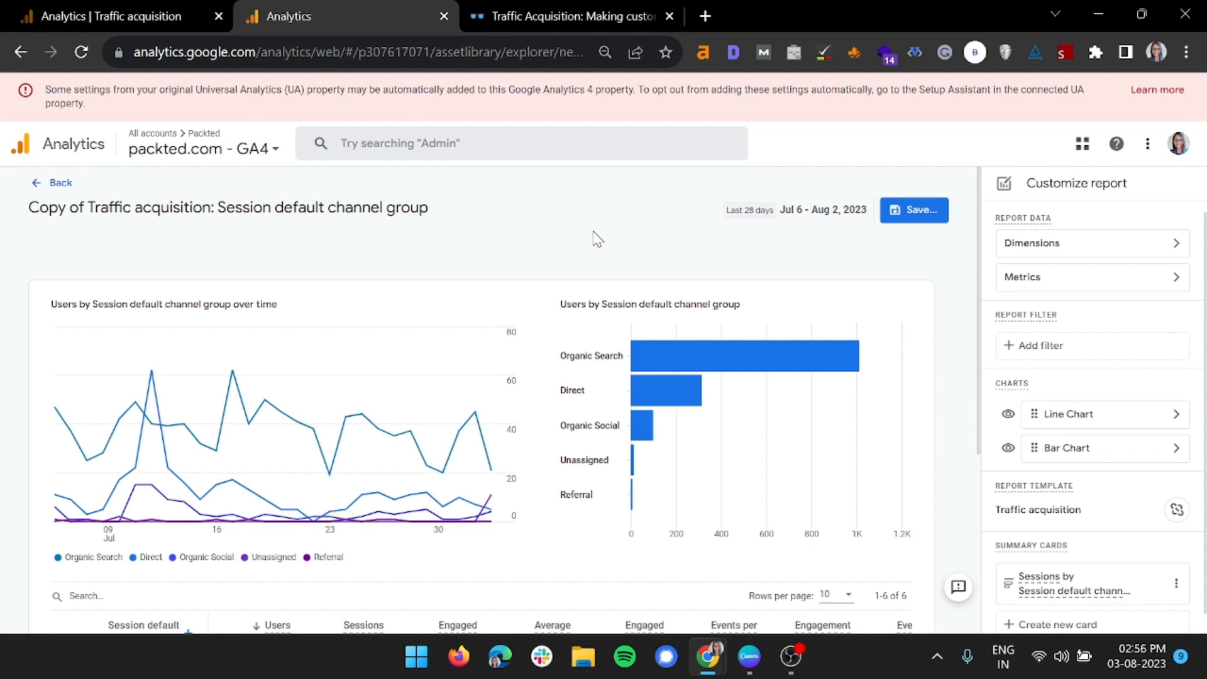
Remove the Sessions, Events per session, Event count, Conversions and Total revenue metrics from the channel group report.
left_click(1100, 280)
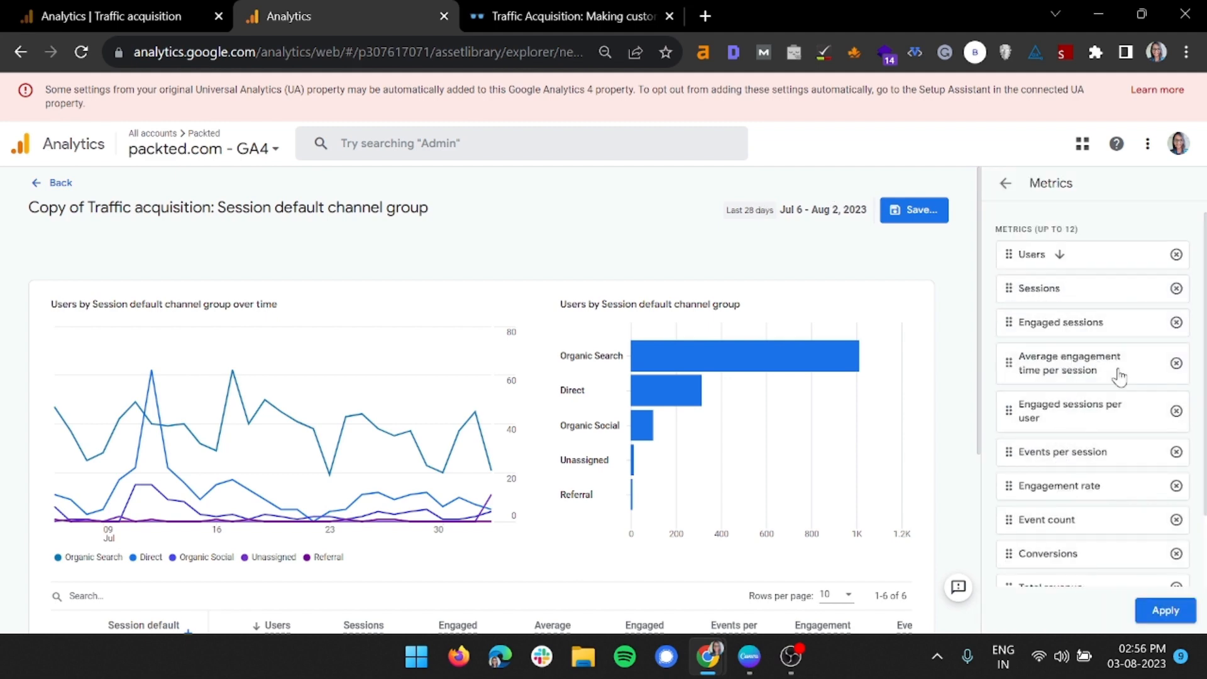
scroll(1051, 484, "down", 2)
scroll(1104, 471, "up", 2)
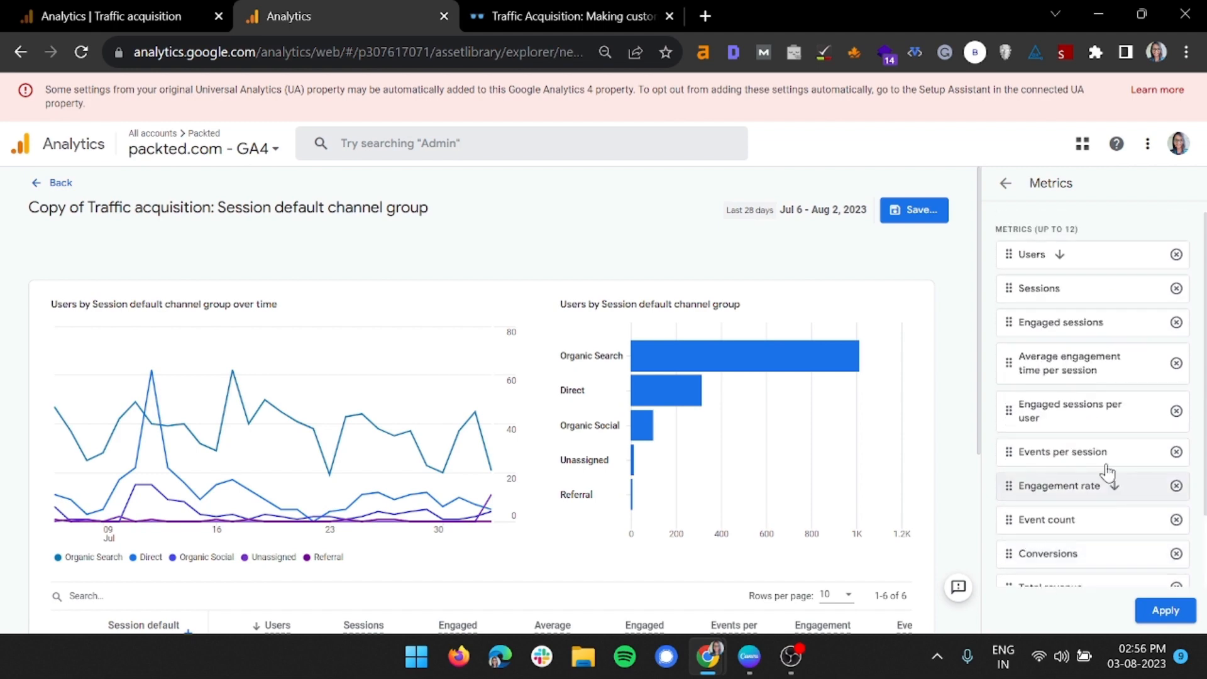
left_click(1176, 288)
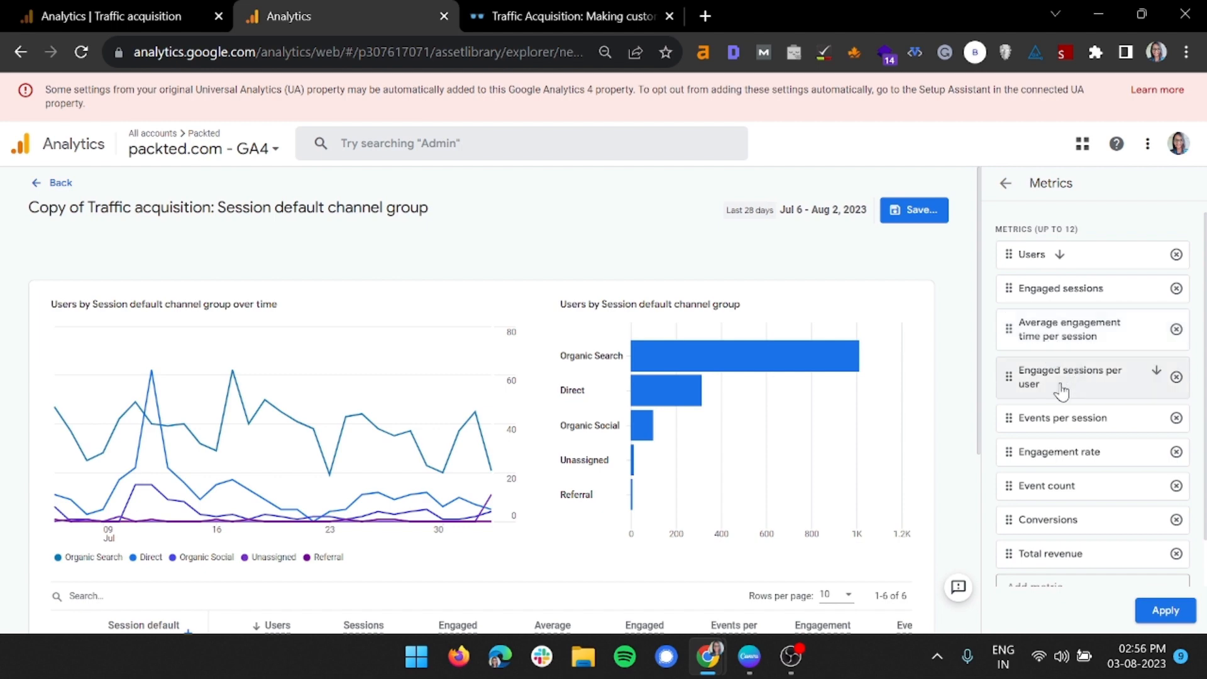
left_click(1176, 418)
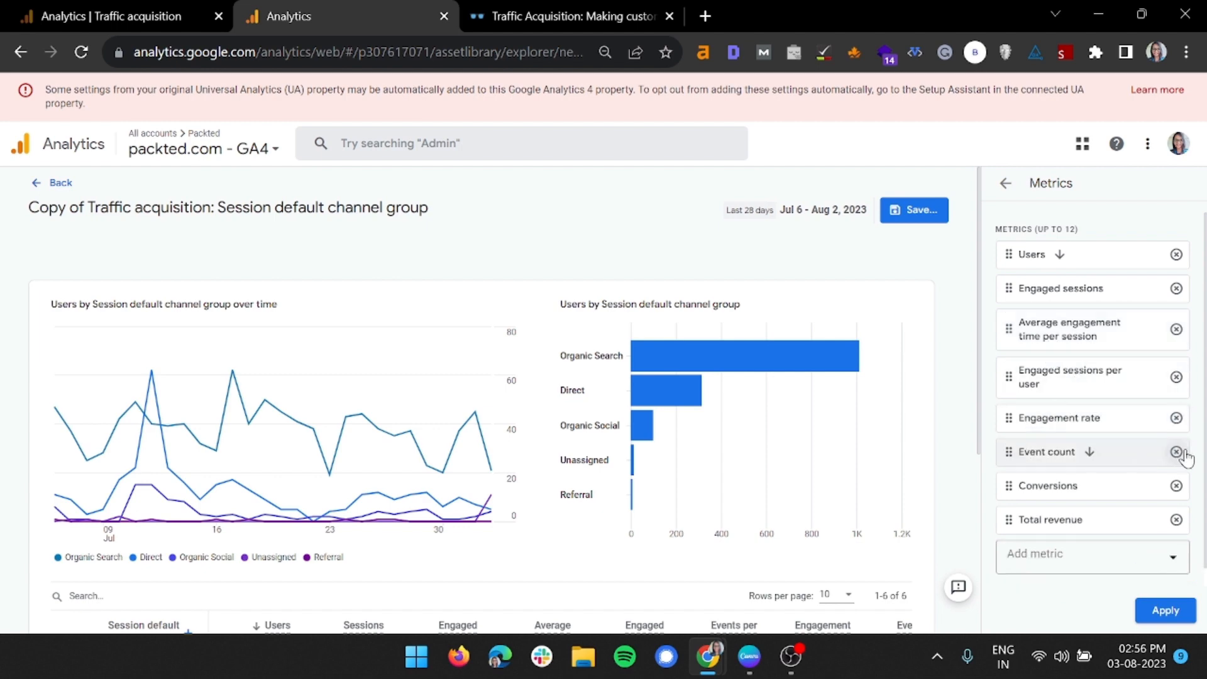
left_click(1176, 451)
left_click(1180, 438)
left_click(1180, 438)
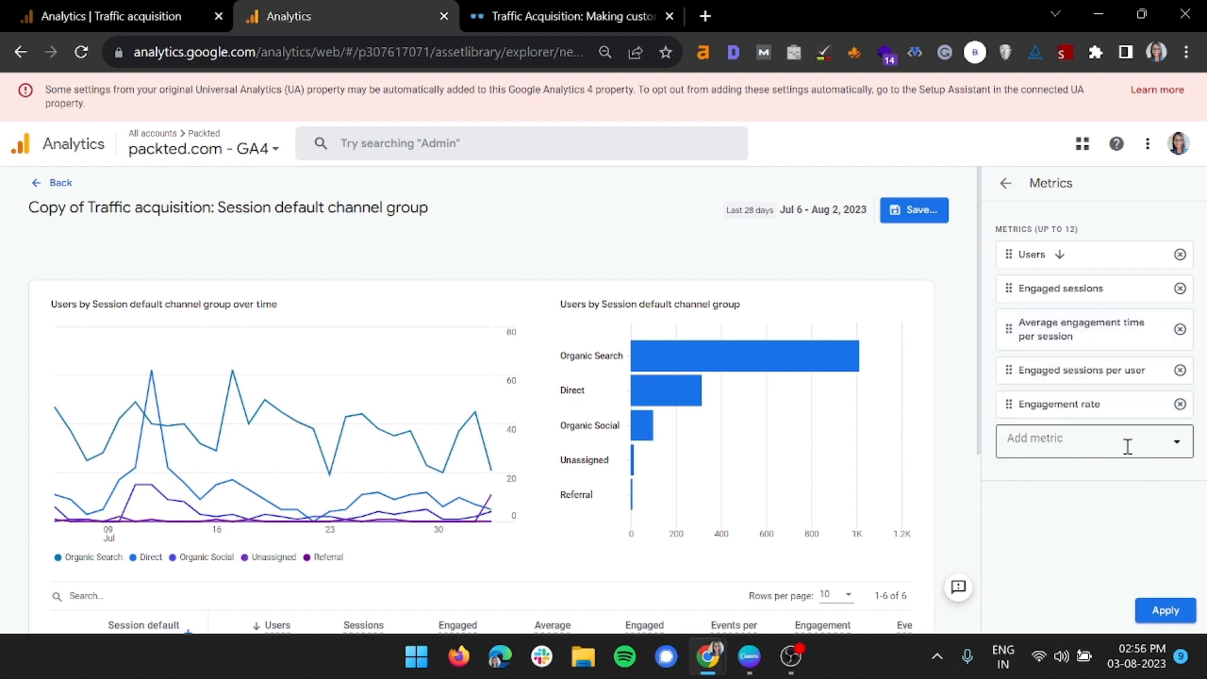
Add the Average engagement time metric to the channel group report and apply the metric changes.
left_click(1127, 446)
type("eng")
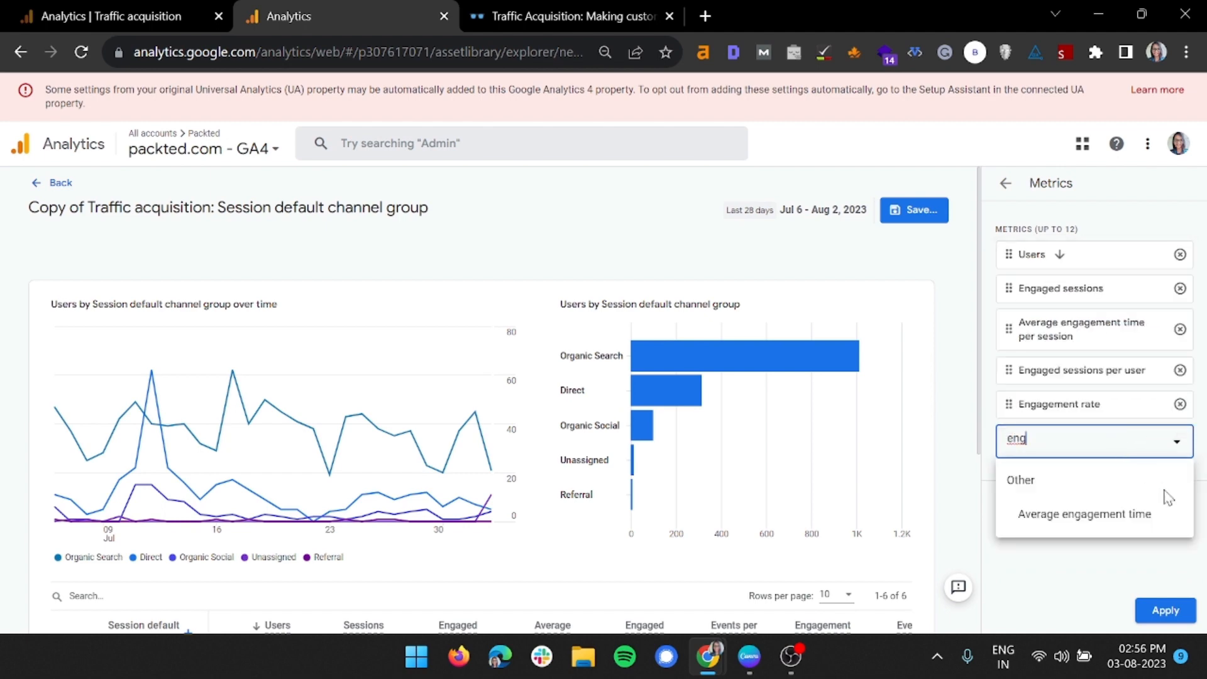
left_click(1096, 533)
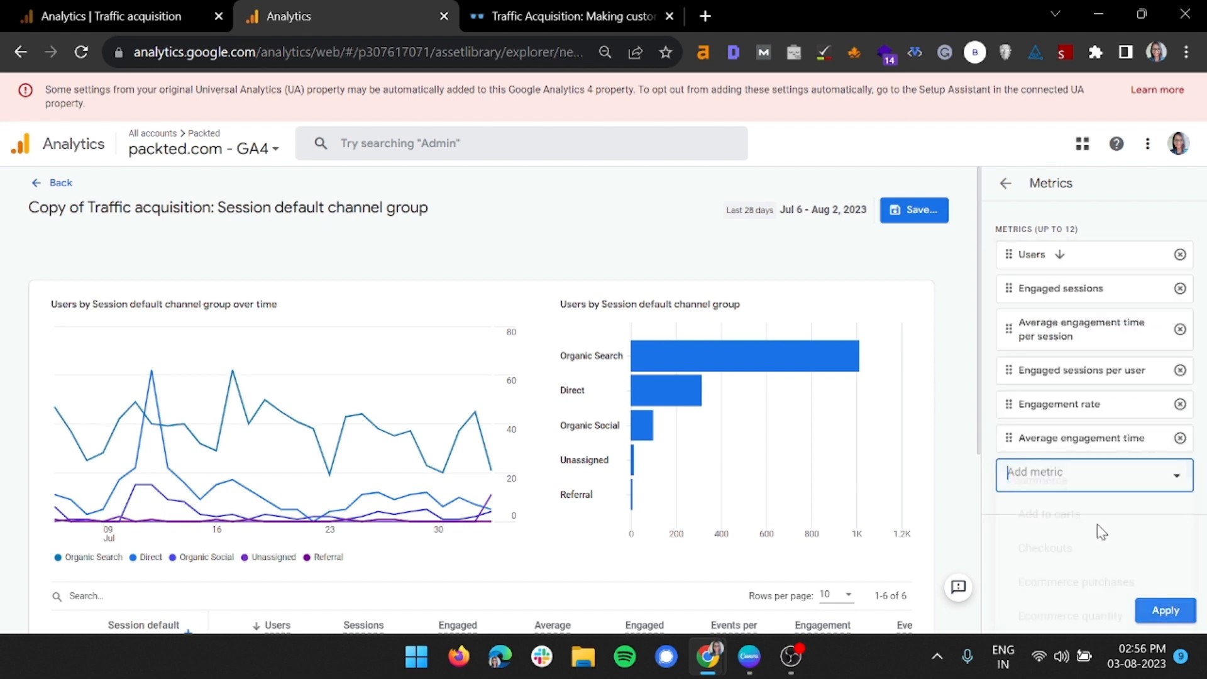
left_click(1175, 613)
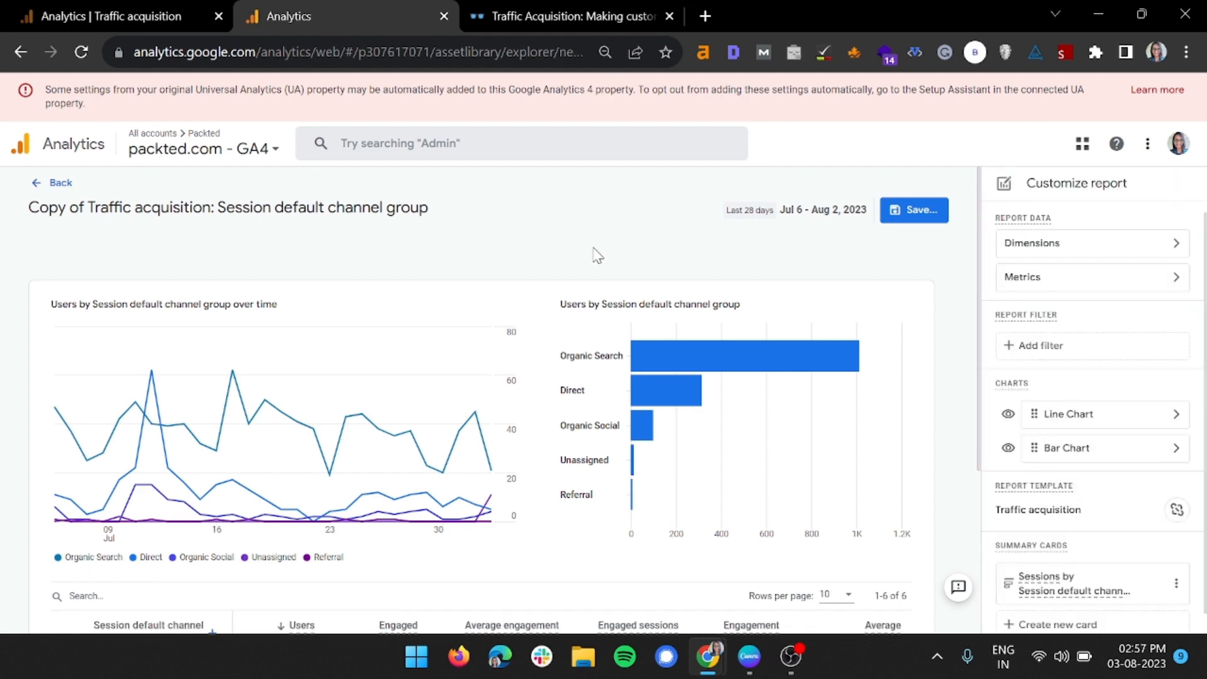
Start a report filter with a condition including Session default channel group equal to Organic Search.
left_click(1038, 352)
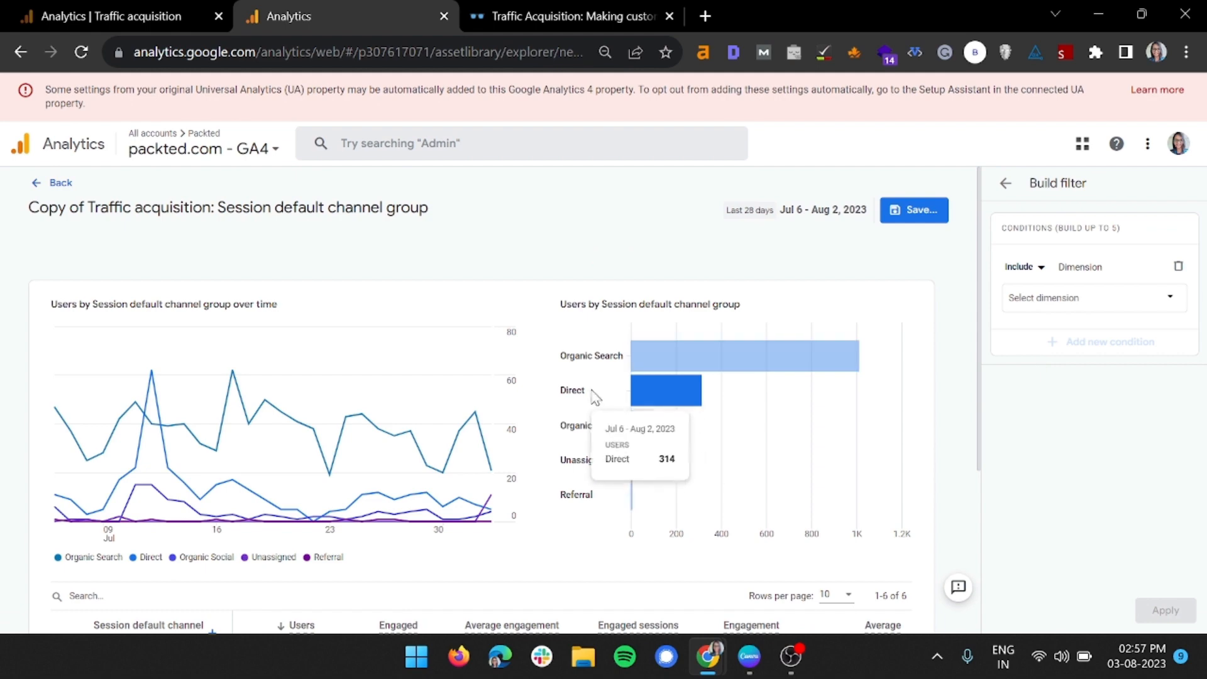
scroll(594, 396, "down", 4)
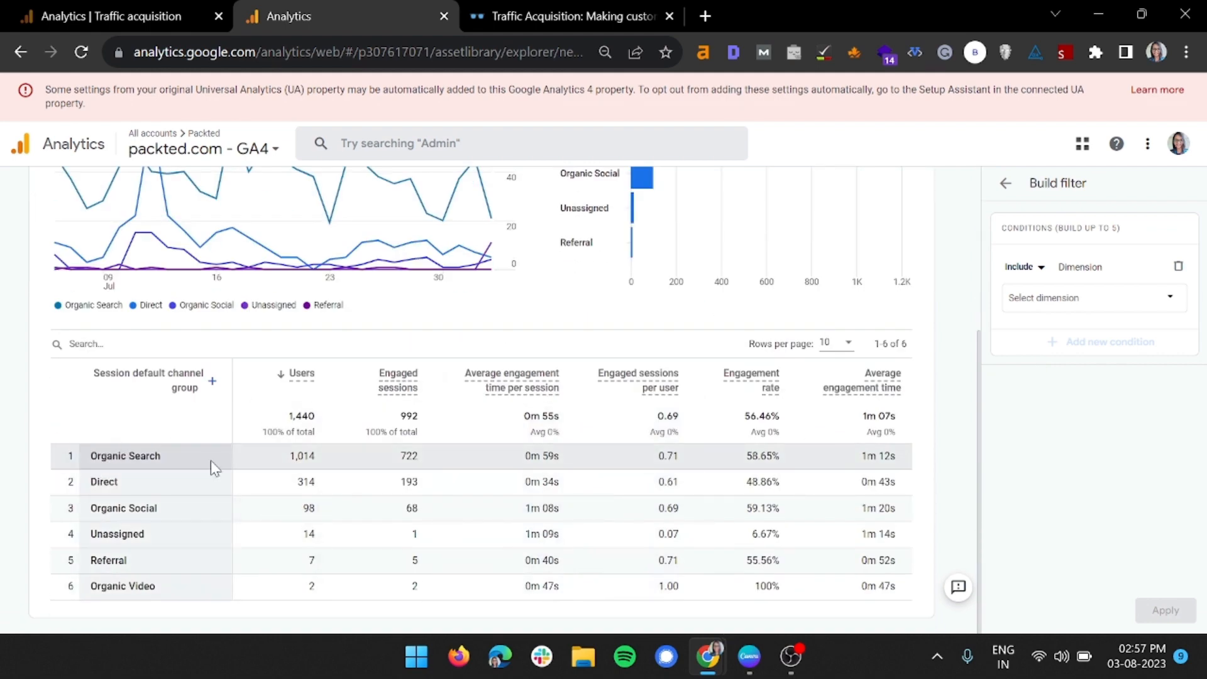
left_click(1091, 301)
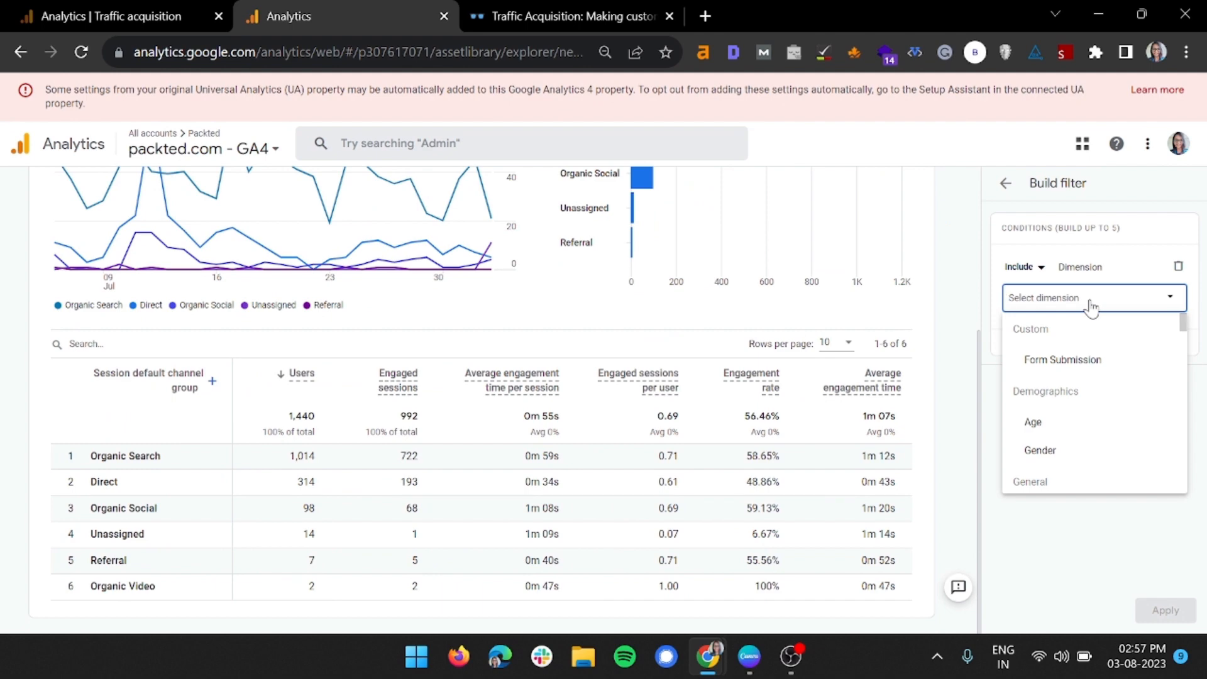
type("ses")
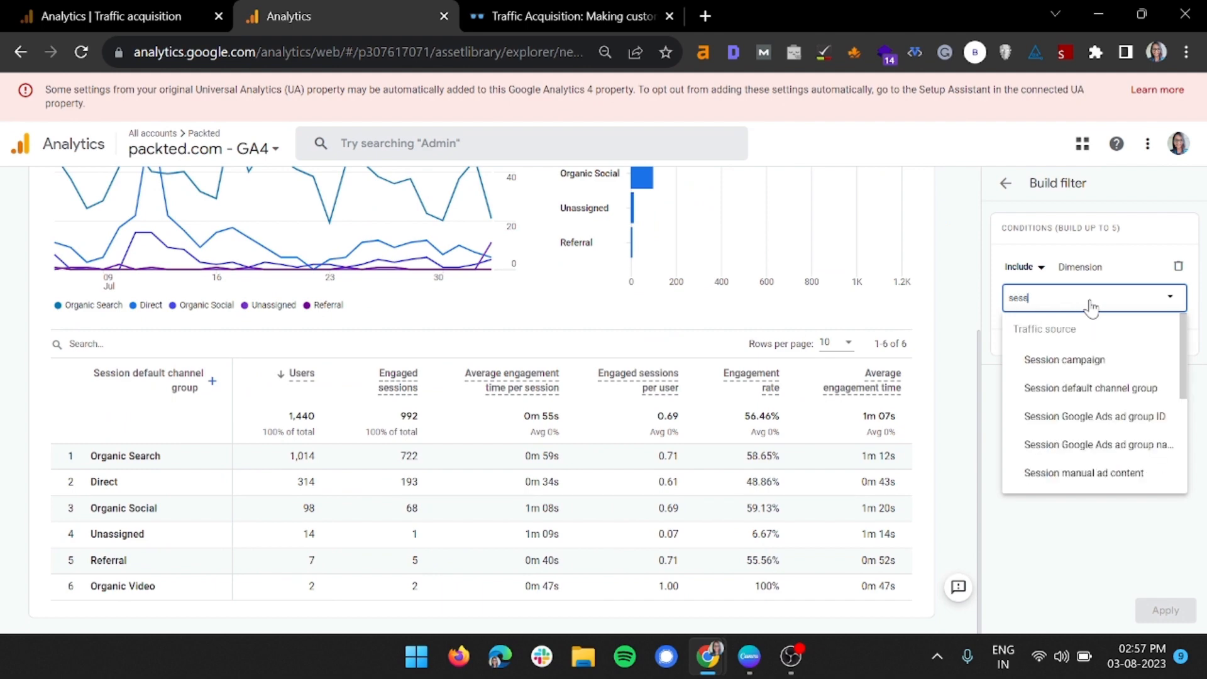
type("s")
left_click(1100, 388)
left_click(1081, 350)
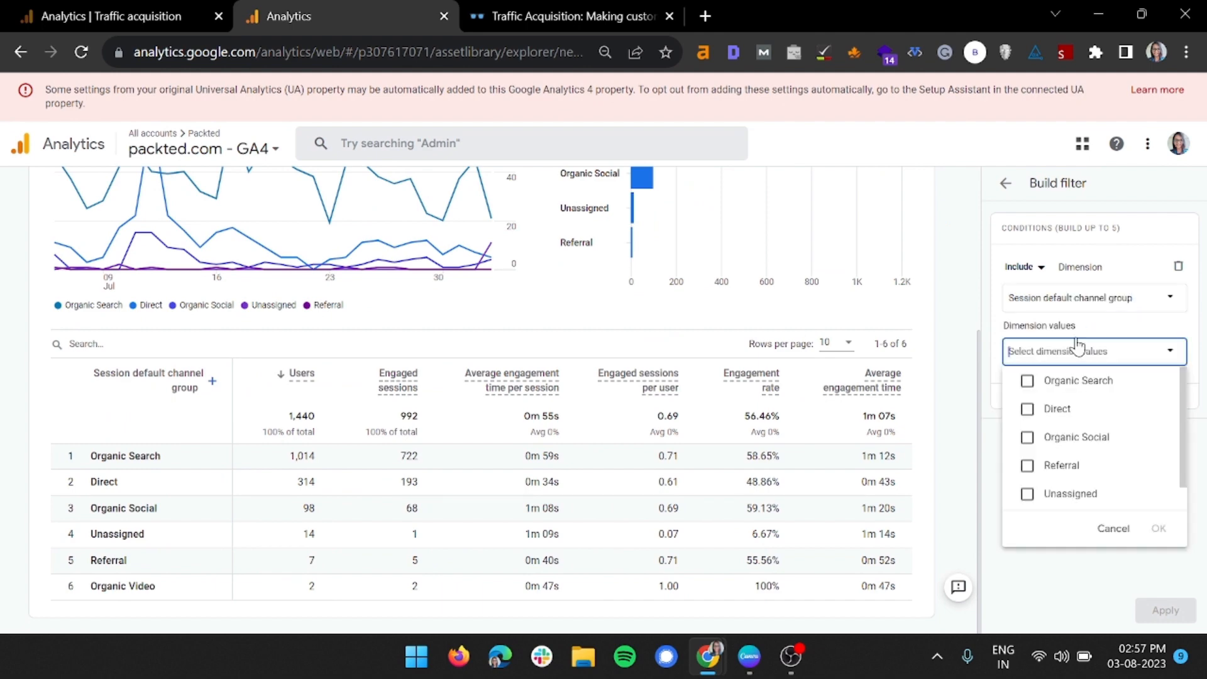
left_click(1069, 381)
left_click(1159, 528)
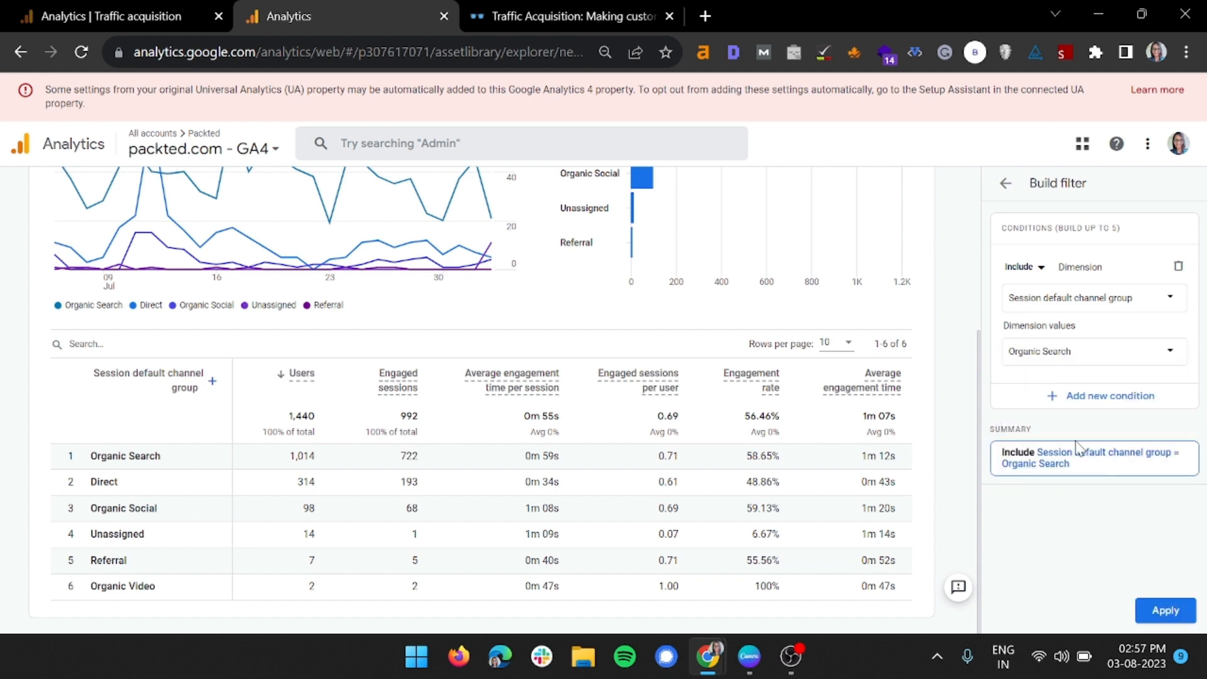
Add a second filter condition including Browser equal to Chrome, and apply the filter to the channel group report.
left_click(1068, 396)
left_click(1057, 454)
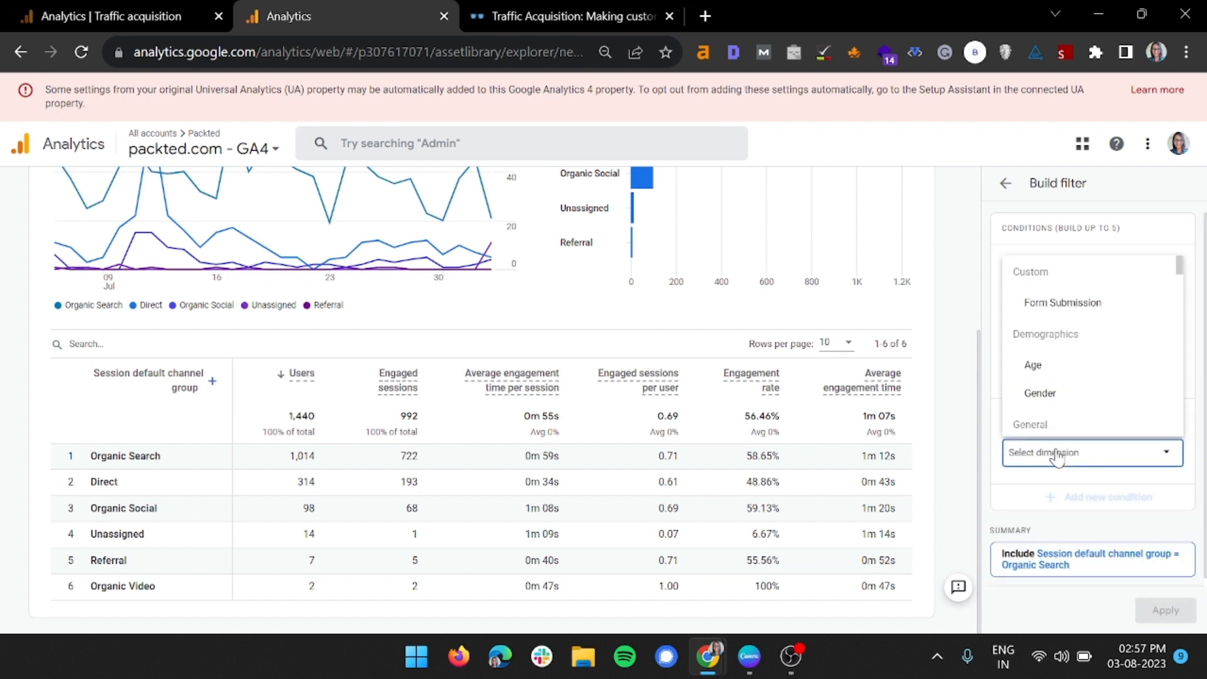
type("brow")
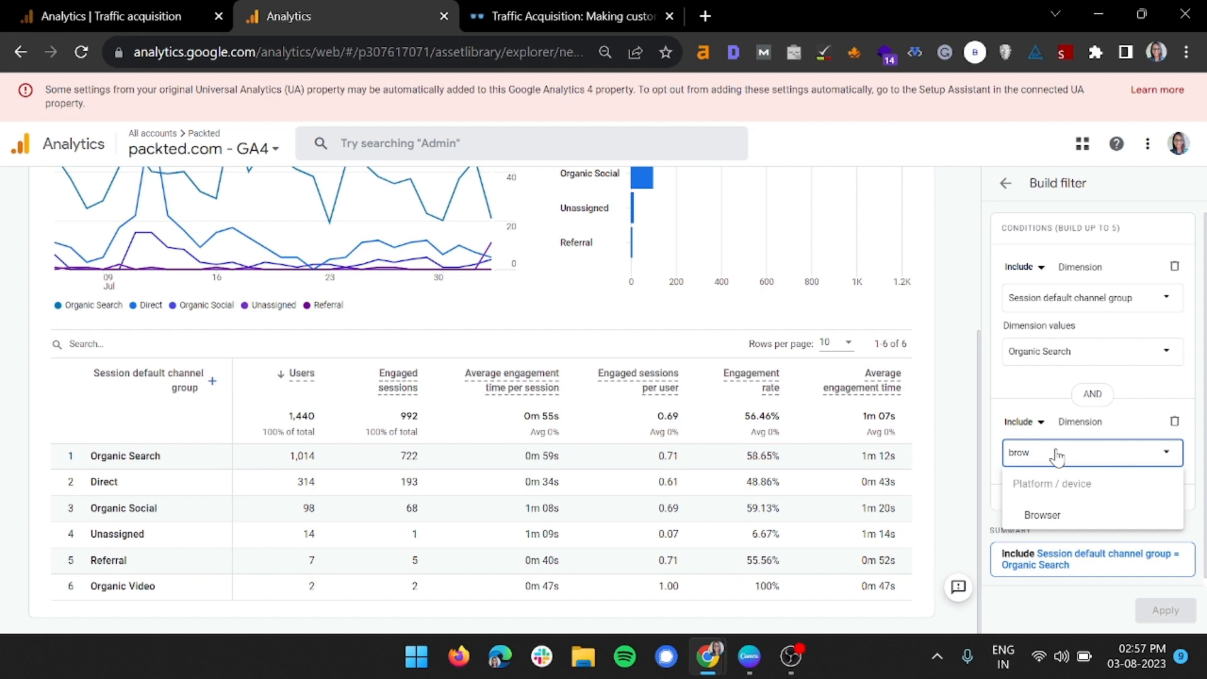
left_click(1042, 514)
left_click(1064, 505)
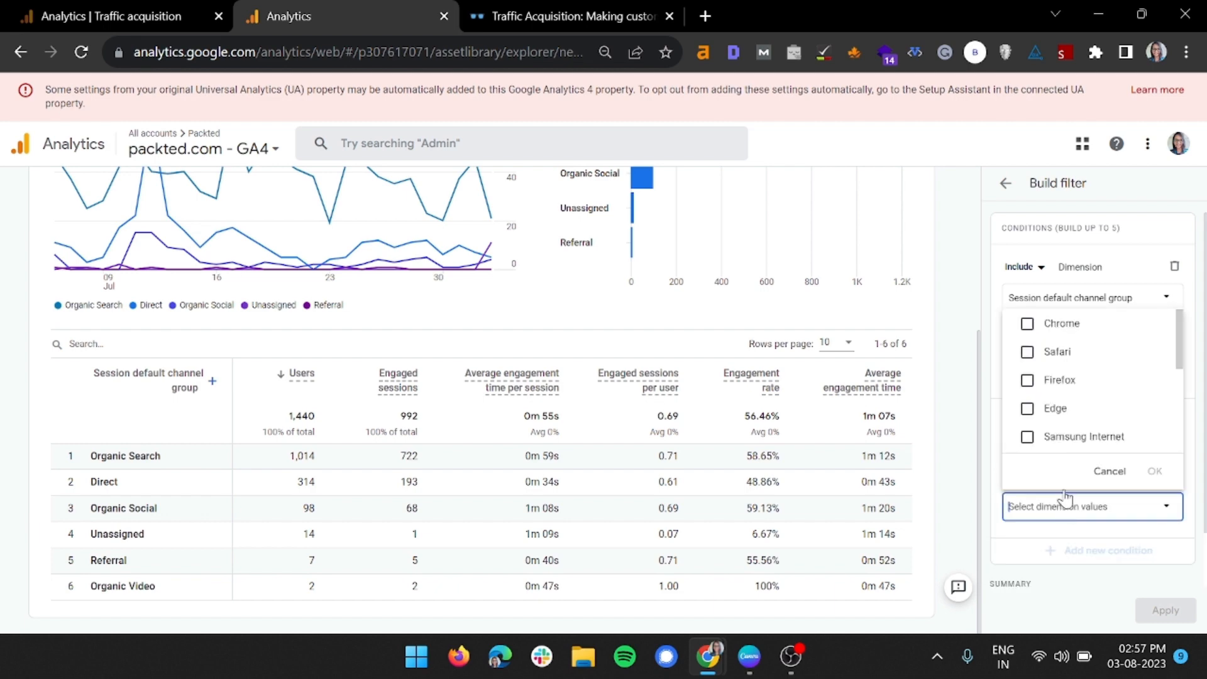
left_click(1065, 339)
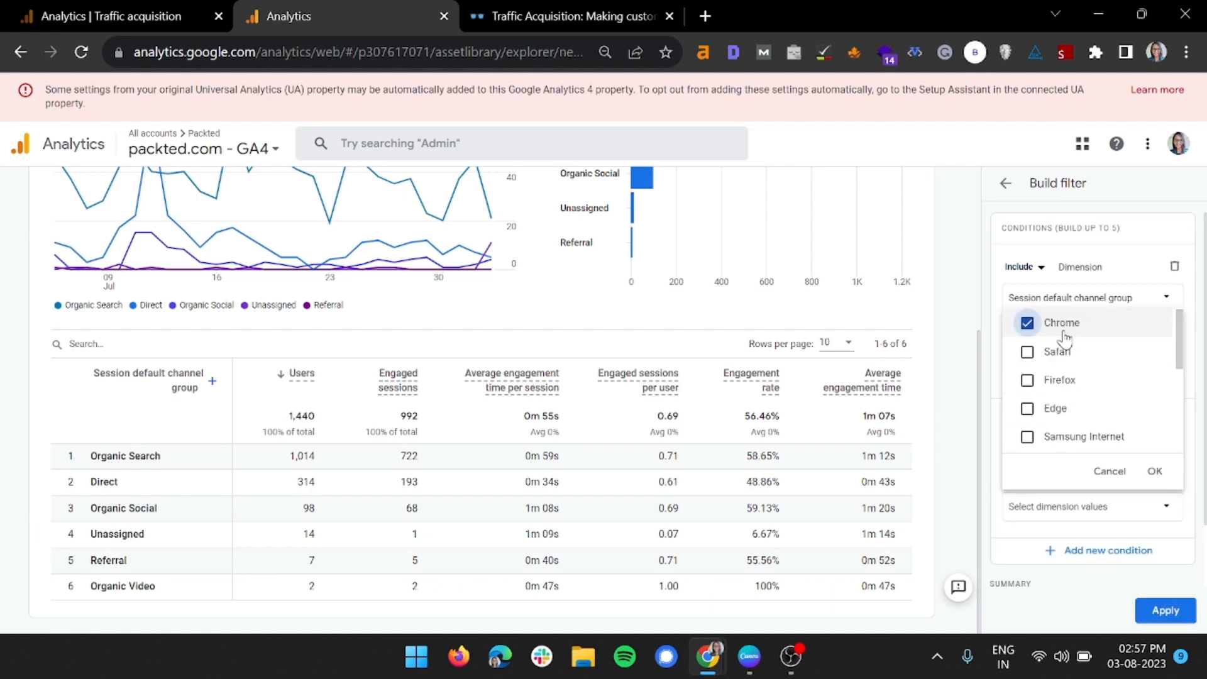
left_click(1155, 471)
left_click(1164, 609)
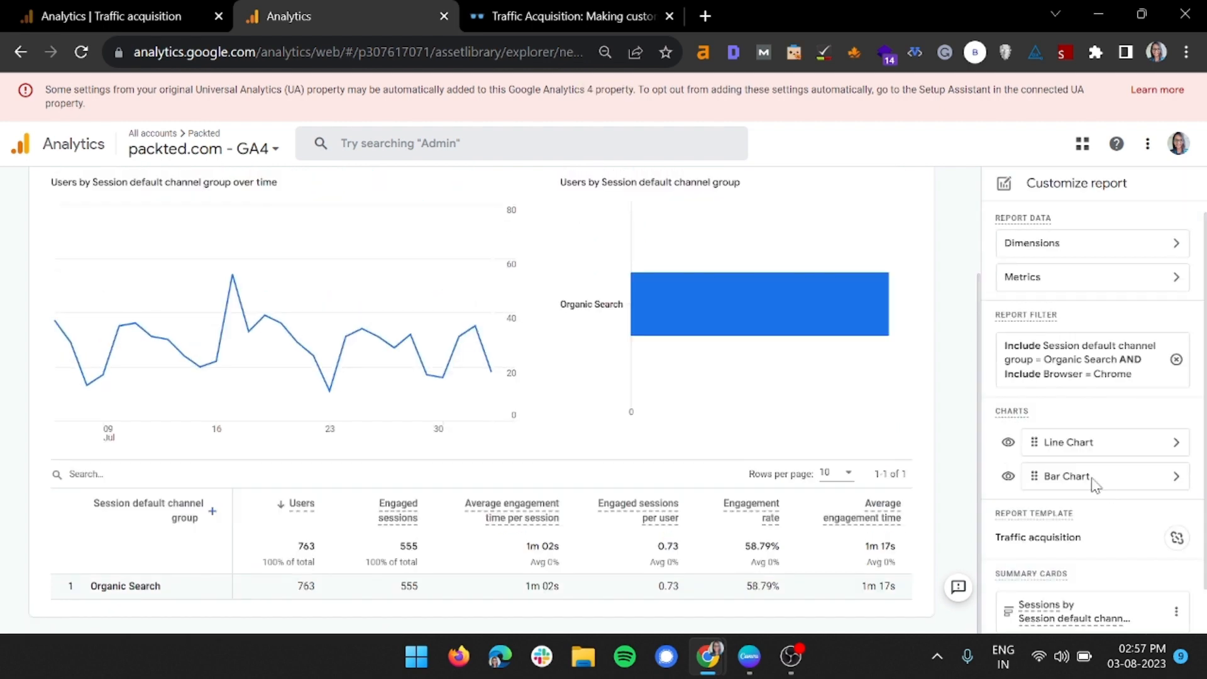
Hide the bar chart of the filtered channel group report.
left_click(1008, 476)
scroll(876, 496, "up", 2)
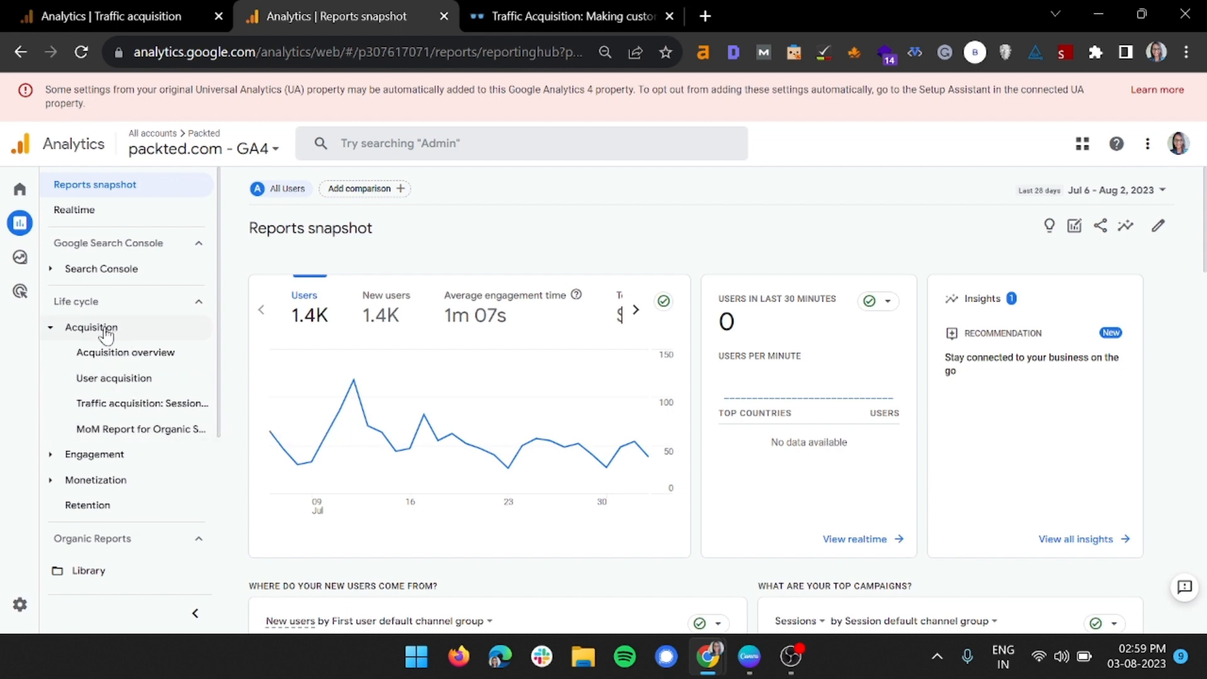
Open the saved MoM Report for Organic Search from the Acquisition reports and collapse the report navigation.
left_click(140, 430)
left_click_drag(250, 228, 473, 230)
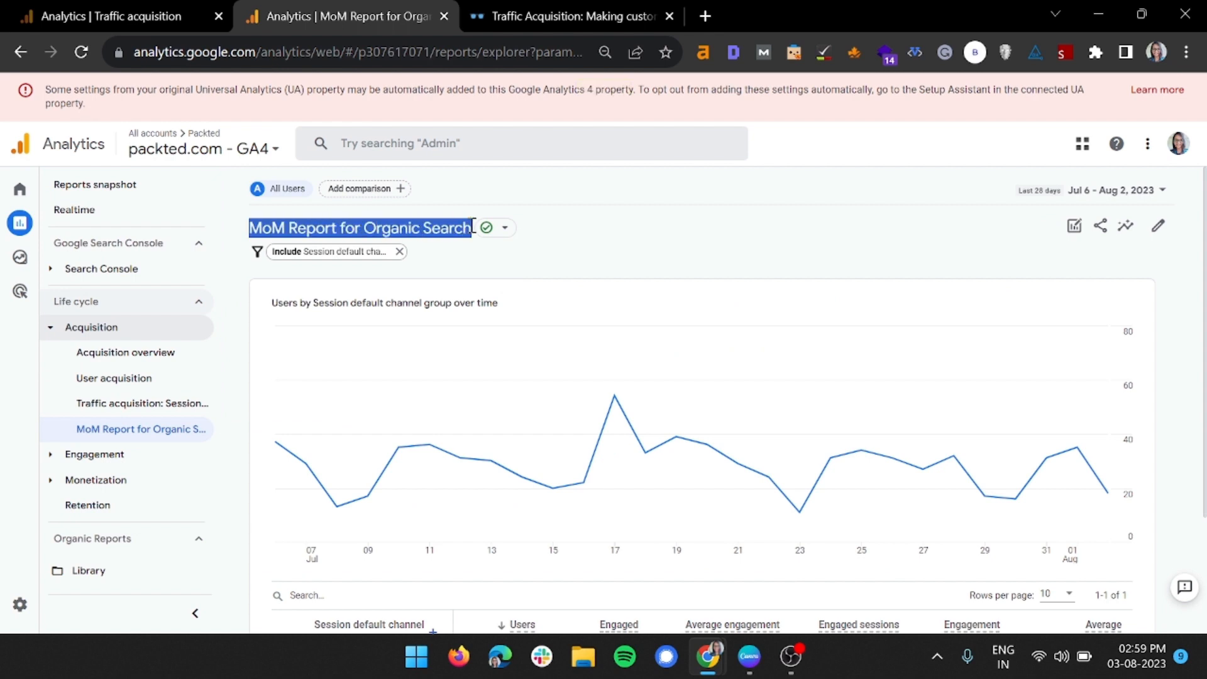
left_click(535, 239)
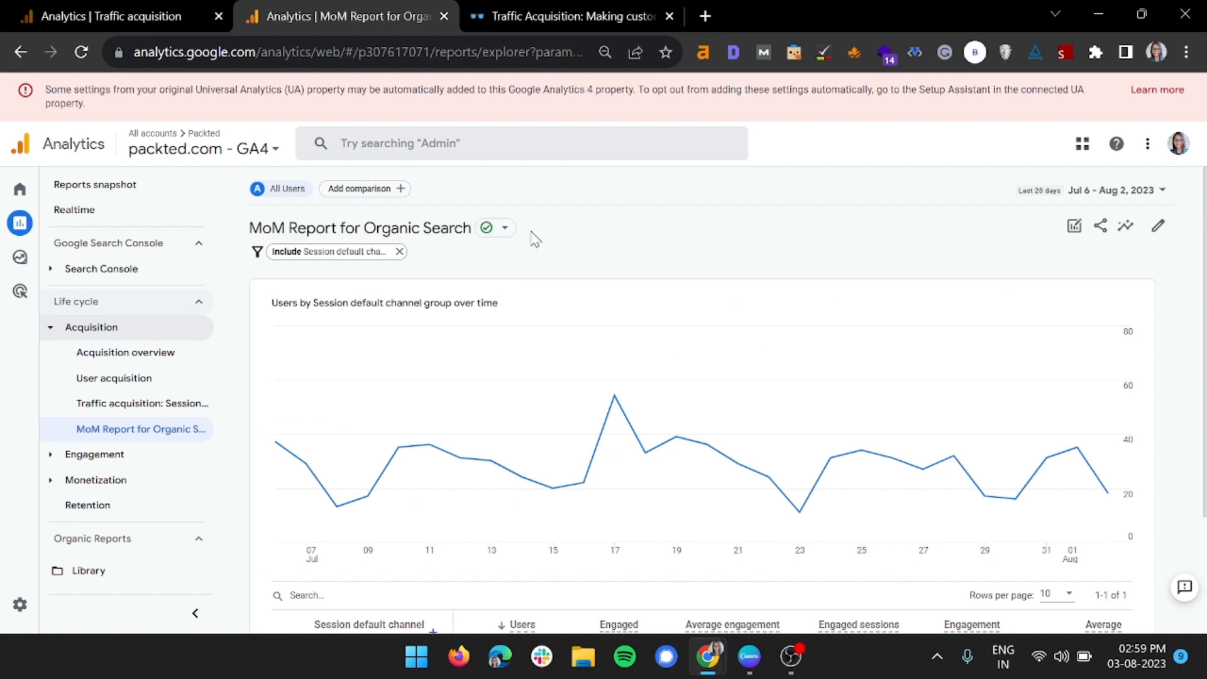
left_click(195, 613)
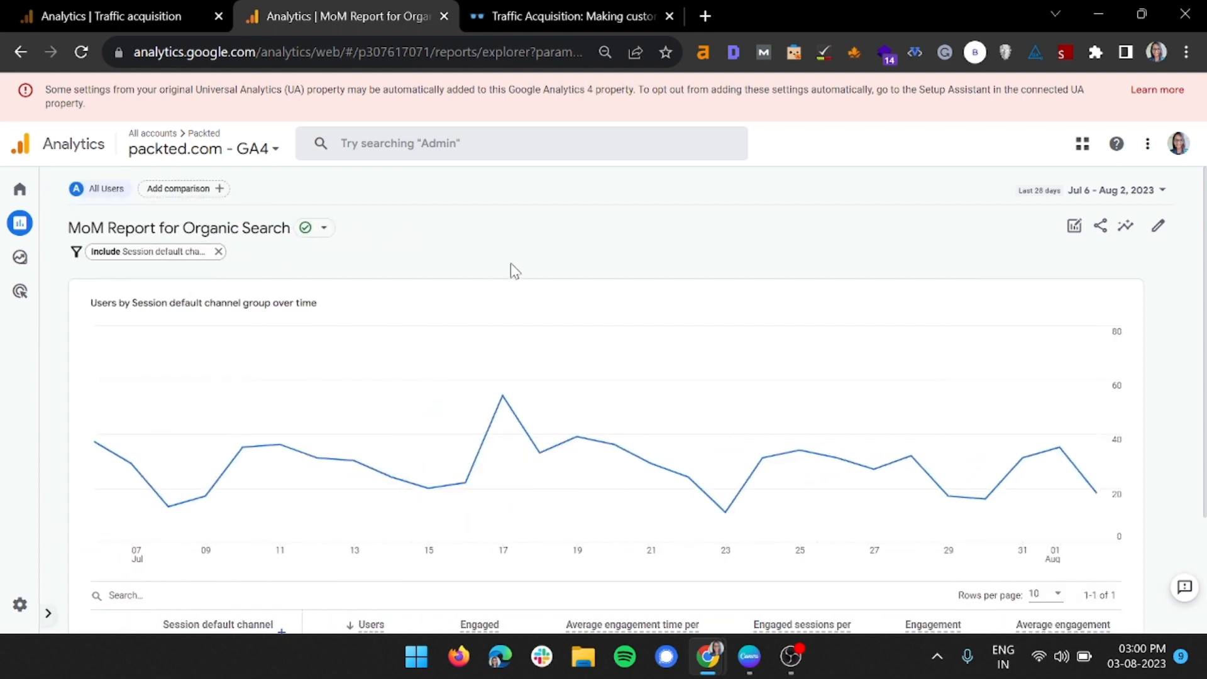
Turn on date comparison with the preceding period (match day of week) for the last 28 days, and apply it.
left_click(1097, 191)
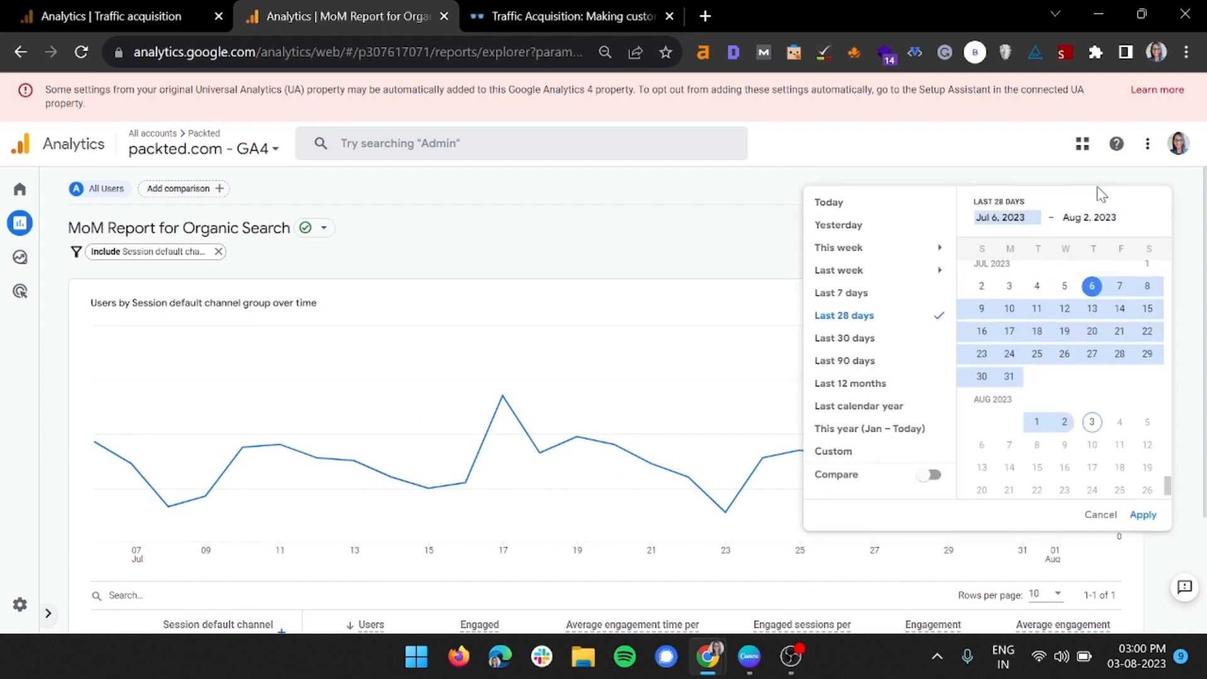
left_click(930, 475)
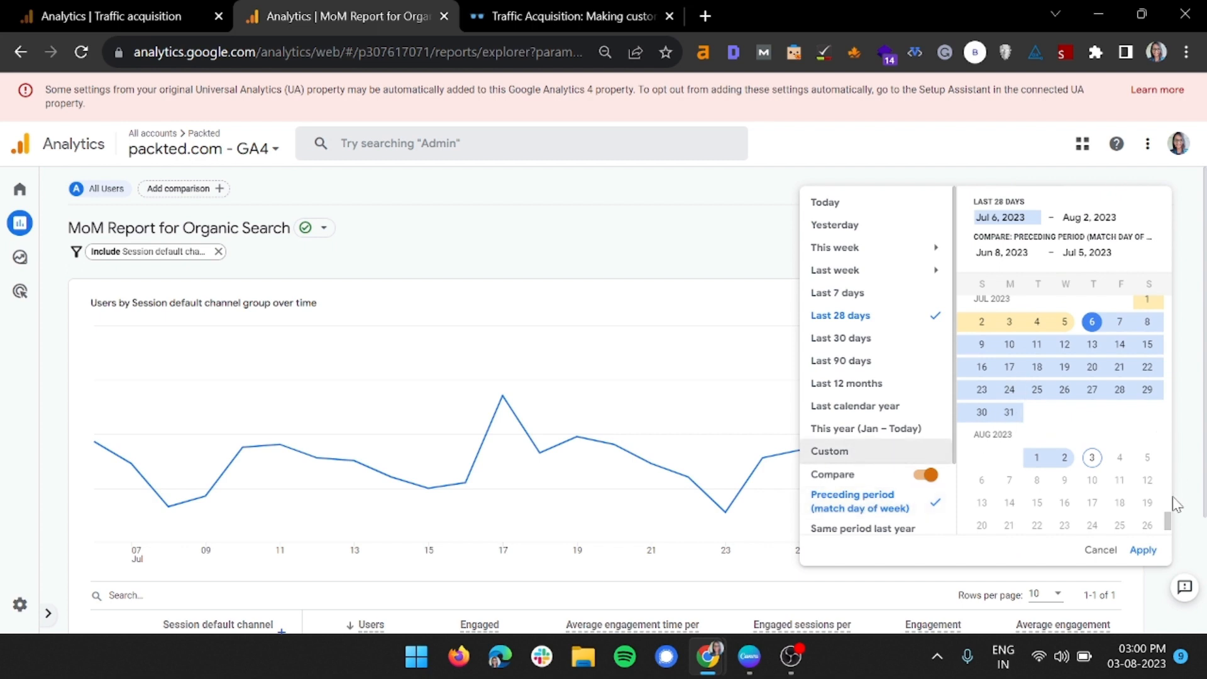
scroll(1166, 520, "up", 2)
scroll(1167, 520, "up", 3)
scroll(1167, 520, "down", 5)
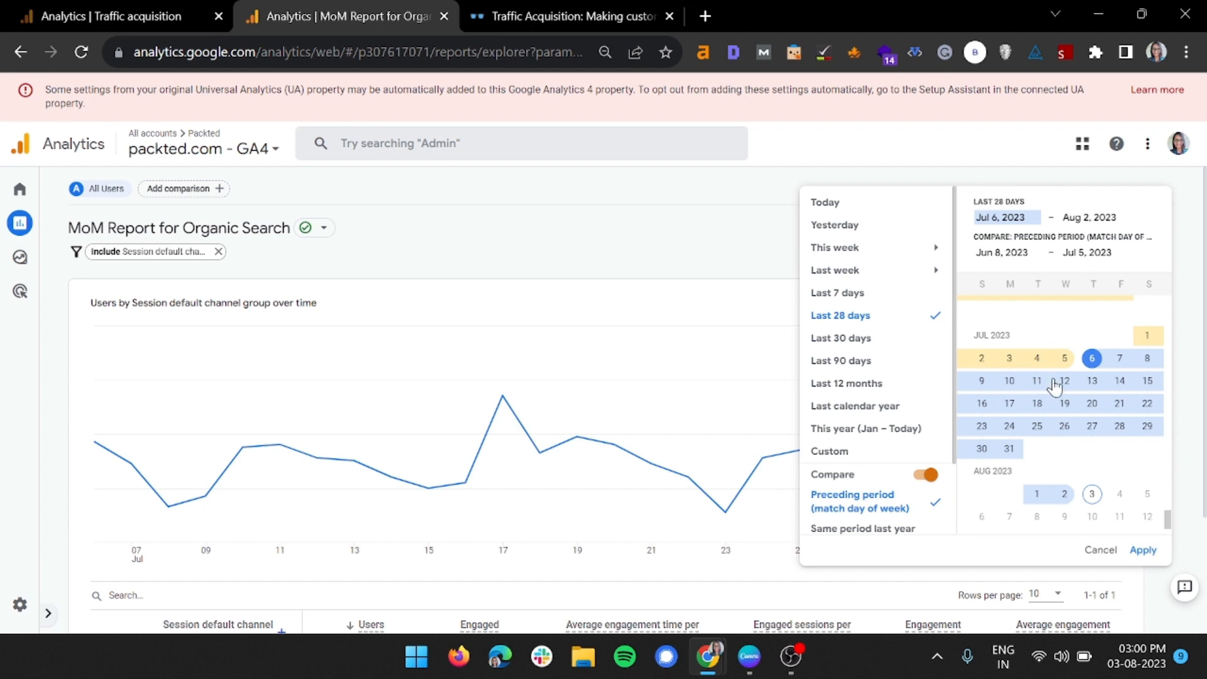
left_click(1151, 557)
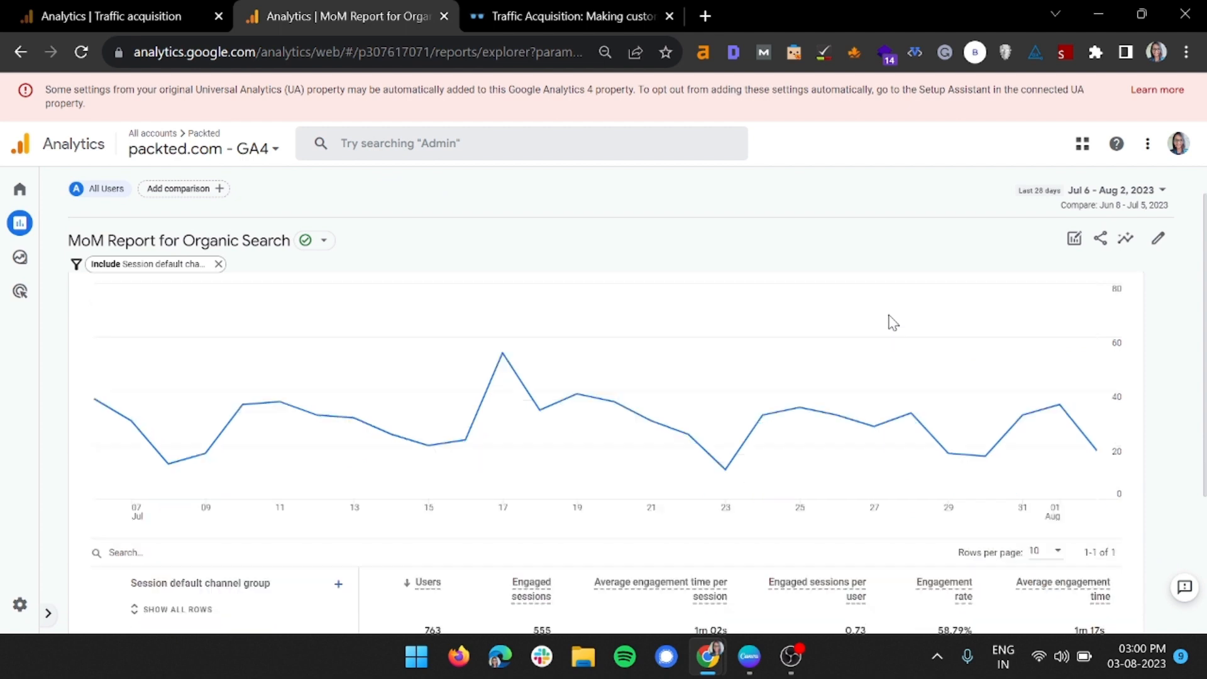
Examine the Organic Search comparison table and line chart, checking the percentage change of users, engagement time and engagement rate between periods.
scroll(889, 318, "down", 4)
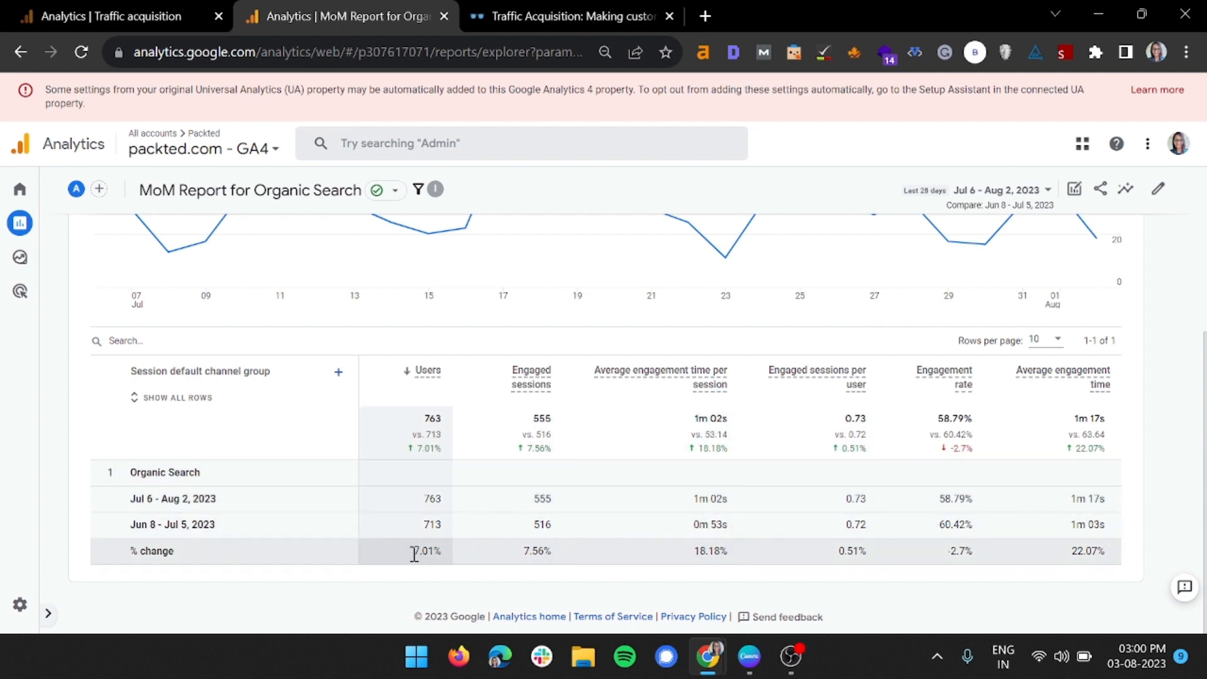
left_click_drag(413, 552, 450, 555)
left_click_drag(652, 550, 727, 550)
left_click(788, 550)
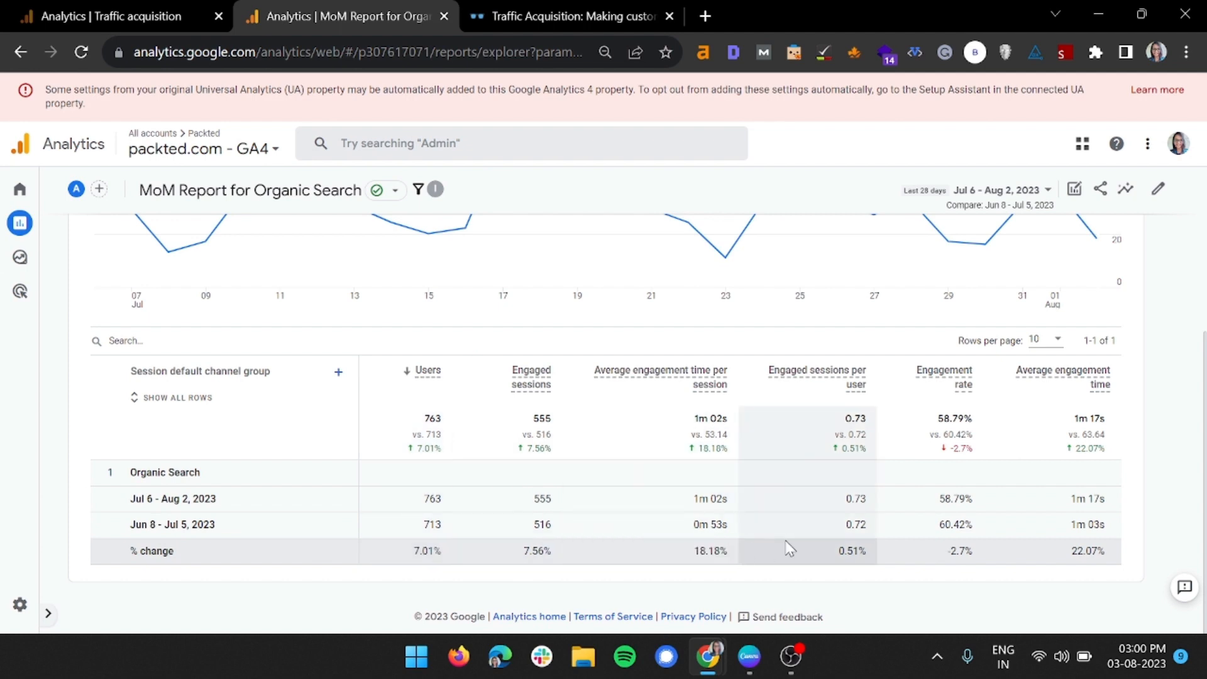
left_click_drag(944, 451, 983, 455)
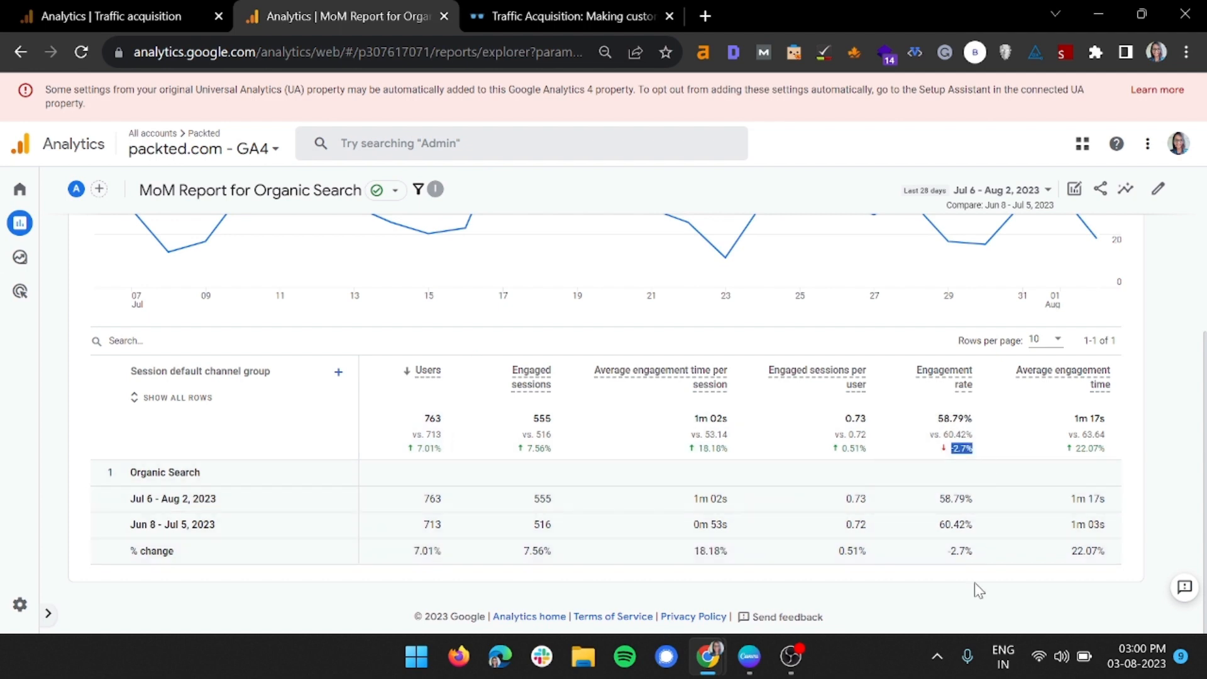
left_click_drag(975, 555, 942, 559)
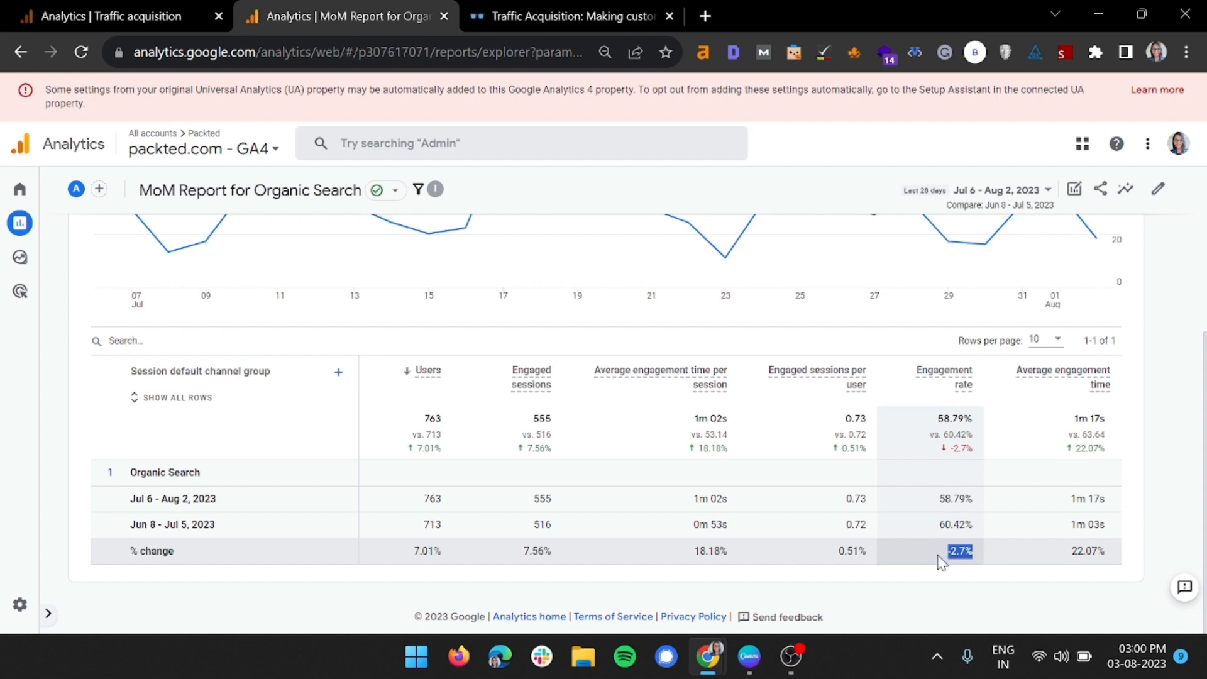
scroll(941, 553, "up", 5)
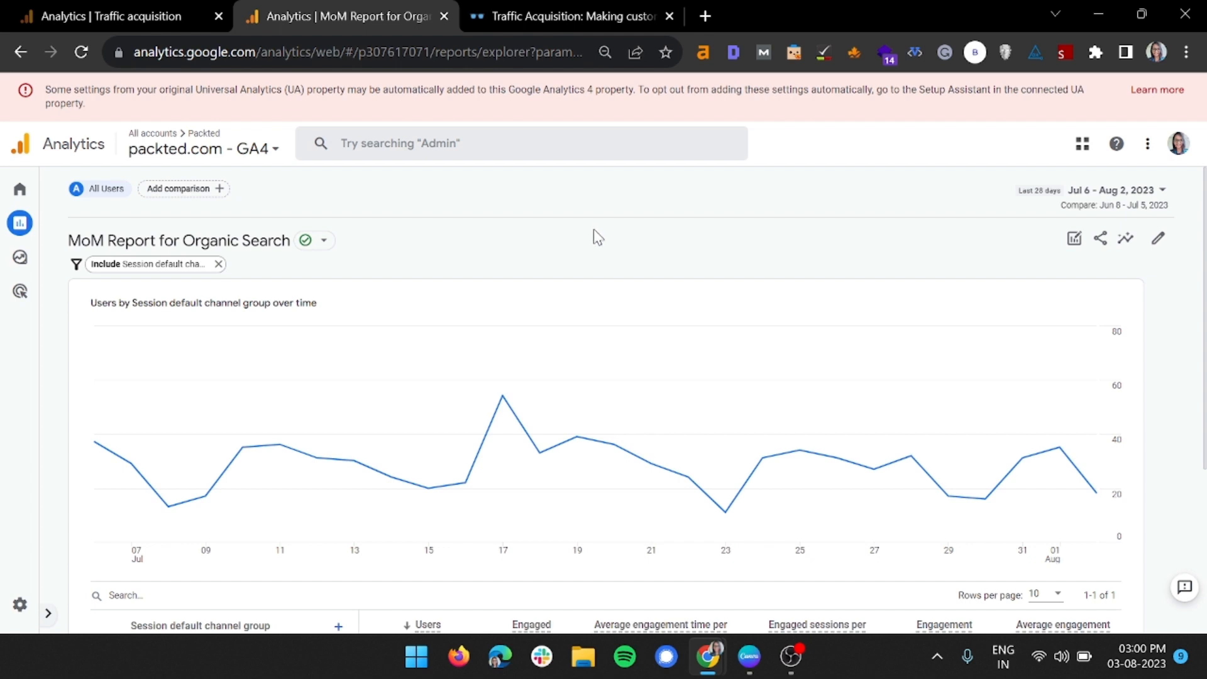
scroll(424, 375, "down", 4)
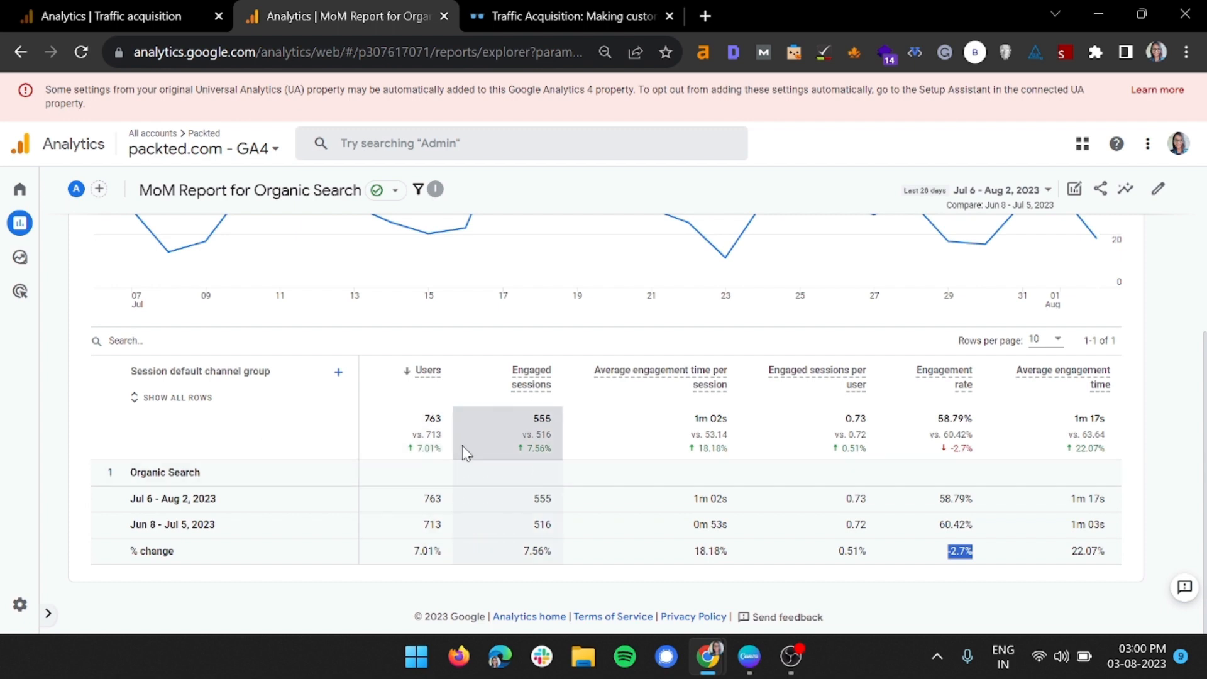
left_click_drag(399, 501, 448, 501)
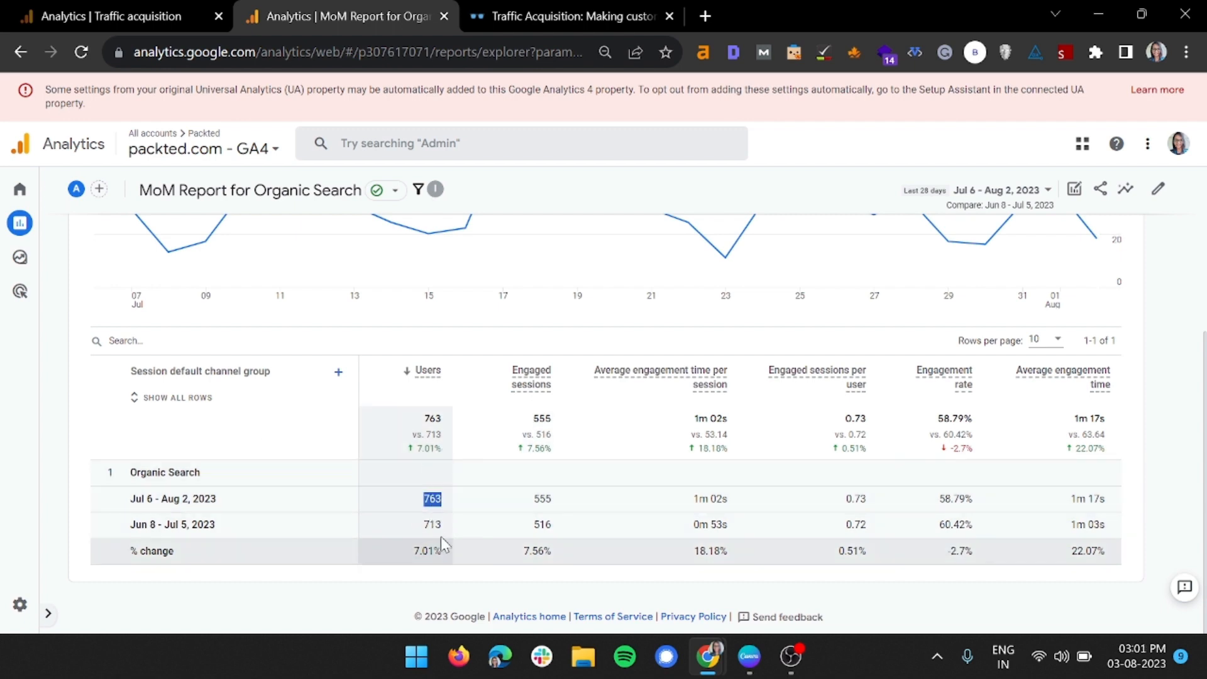
left_click(426, 512)
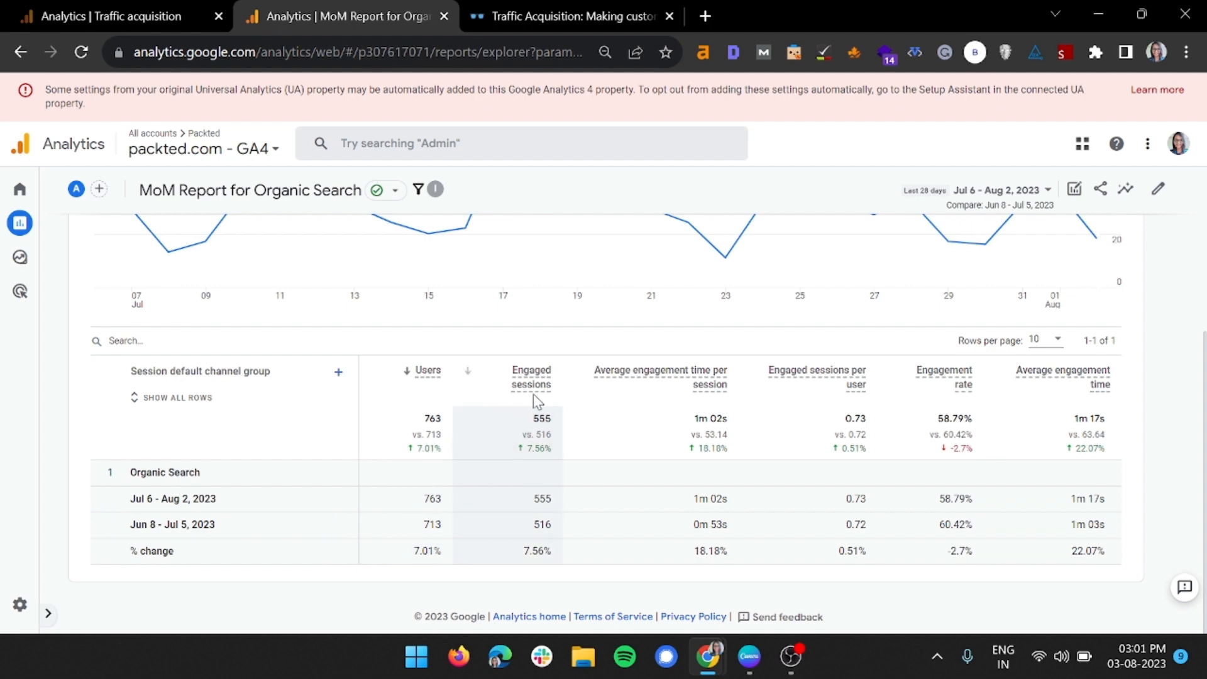
scroll(142, 319, "up", 4)
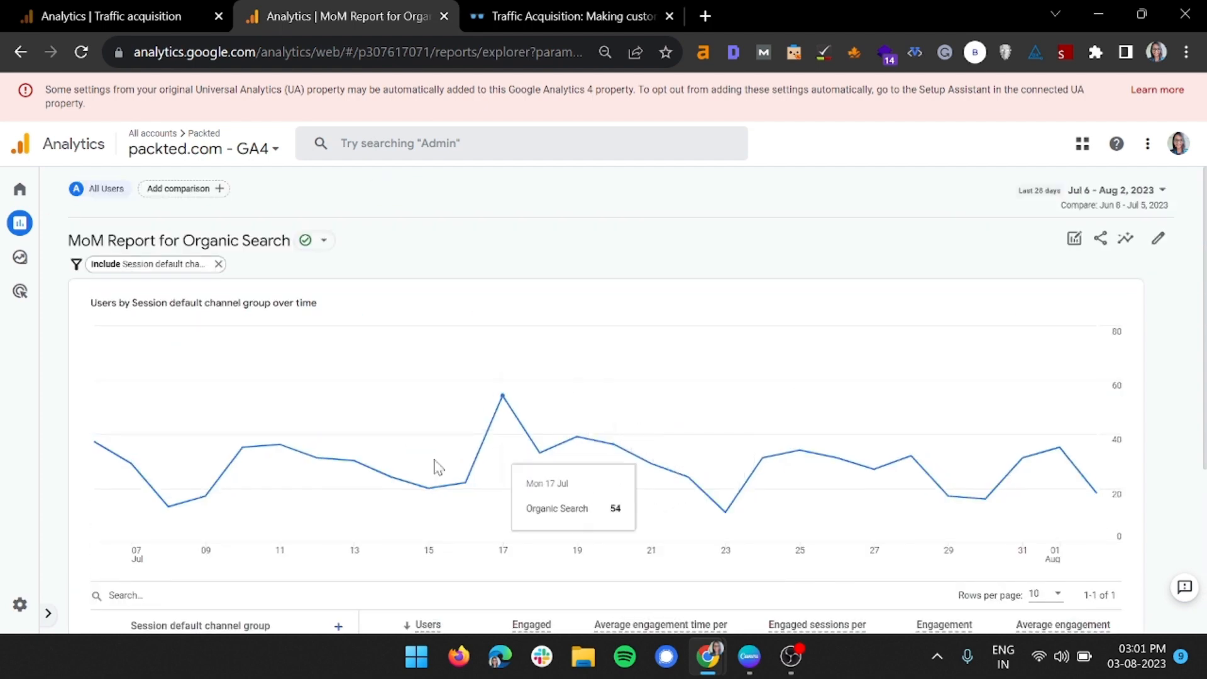